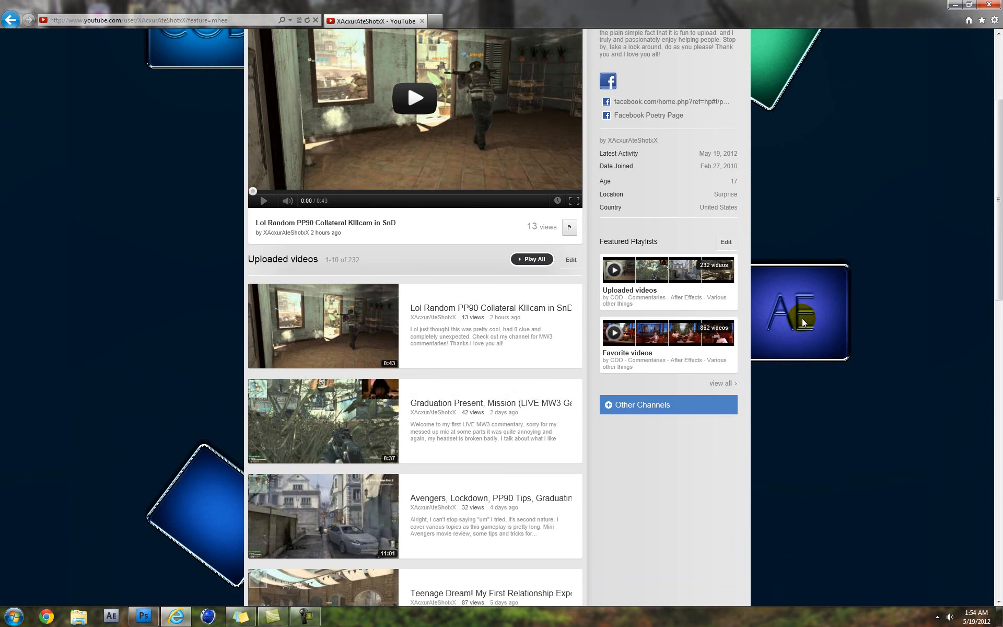
- Examine the custom background graphics around the content of the YouTube channel page
{"action": "scroll", "coordinate": [687, 396], "scroll_direction": "up", "scroll_amount": 2}
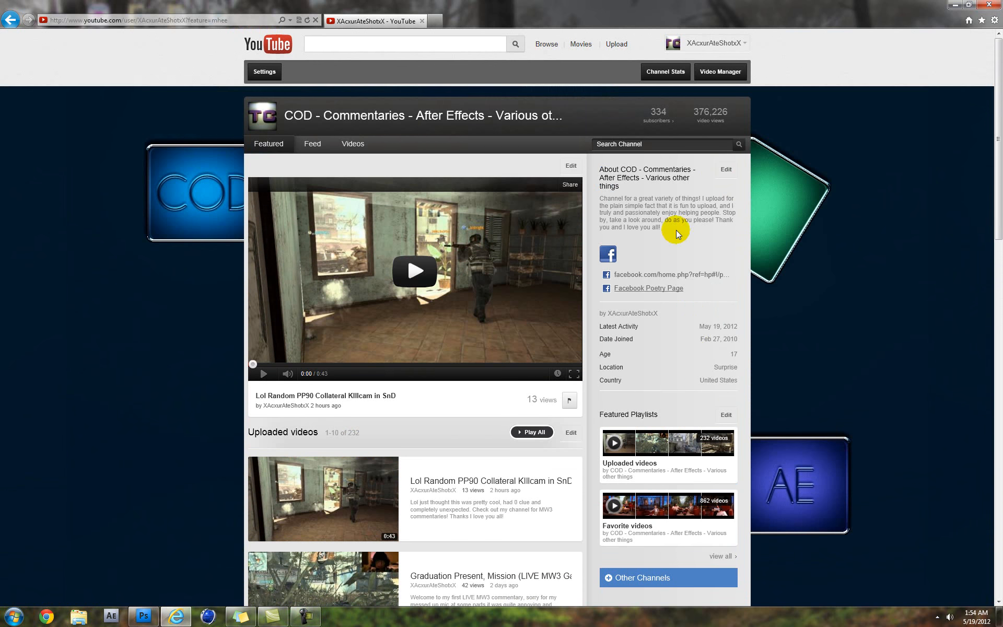
{"action": "scroll", "coordinate": [677, 233], "scroll_direction": "down", "scroll_amount": 1}
{"action": "scroll", "coordinate": [775, 179], "scroll_direction": "down", "scroll_amount": 1}
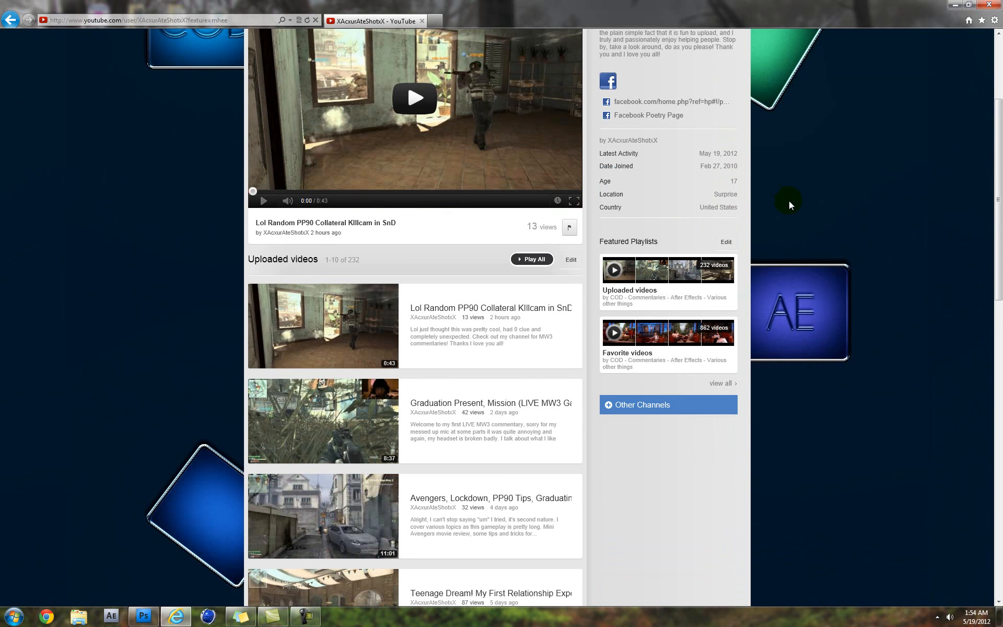
{"action": "scroll", "coordinate": [790, 204], "scroll_direction": "up", "scroll_amount": 2}
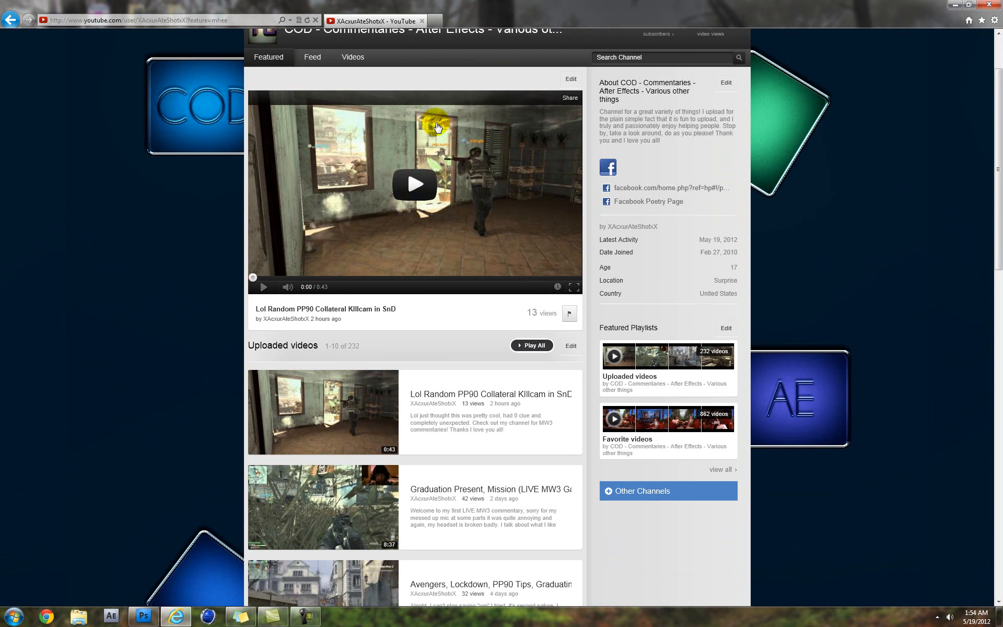
{"action": "scroll", "coordinate": [799, 387], "scroll_direction": "up", "scroll_amount": 2}
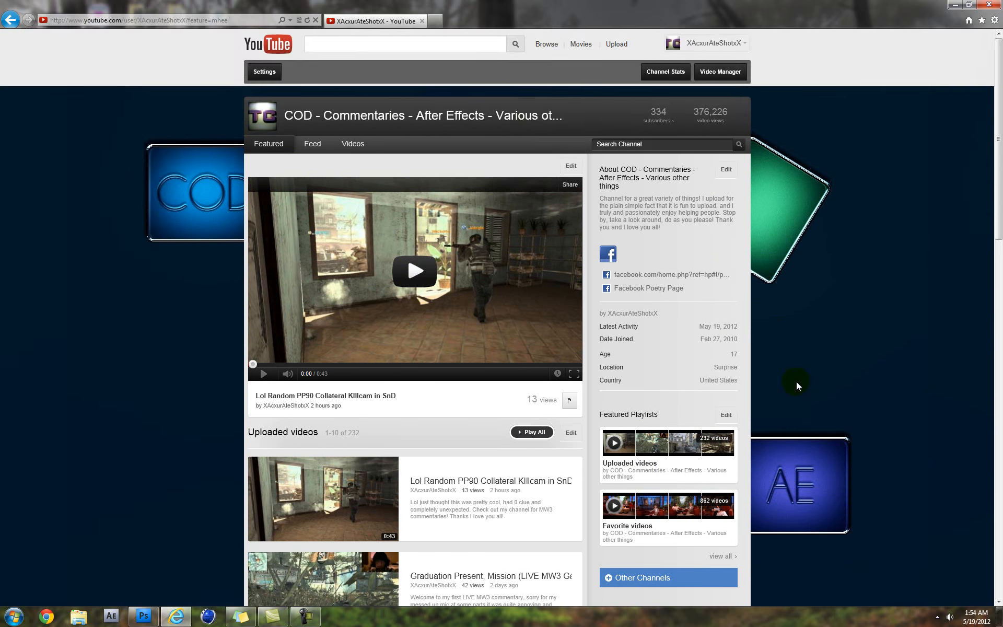
{"action": "left_click", "coordinate": [209, 214]}
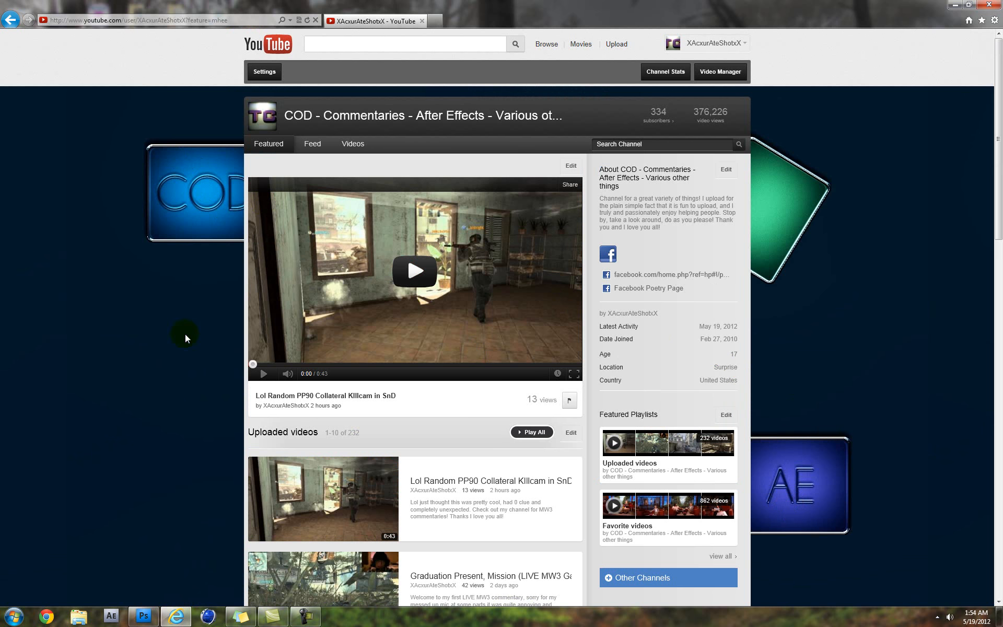
{"action": "scroll", "coordinate": [212, 471], "scroll_direction": "down", "scroll_amount": 7}
{"action": "scroll", "coordinate": [212, 470], "scroll_direction": "up", "scroll_amount": 7}
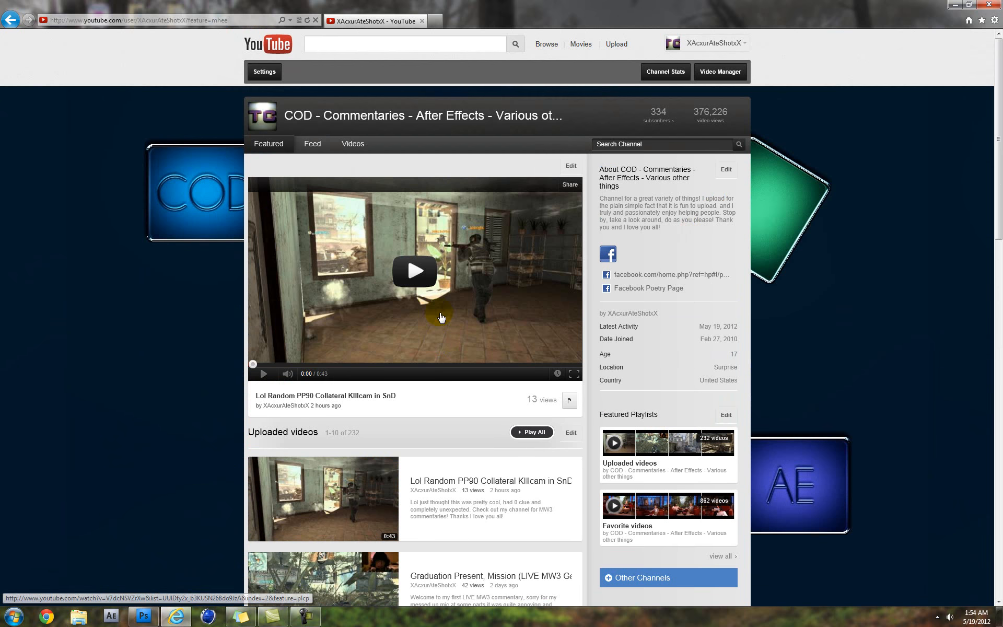
{"action": "scroll", "coordinate": [696, 231], "scroll_direction": "down", "scroll_amount": 2}
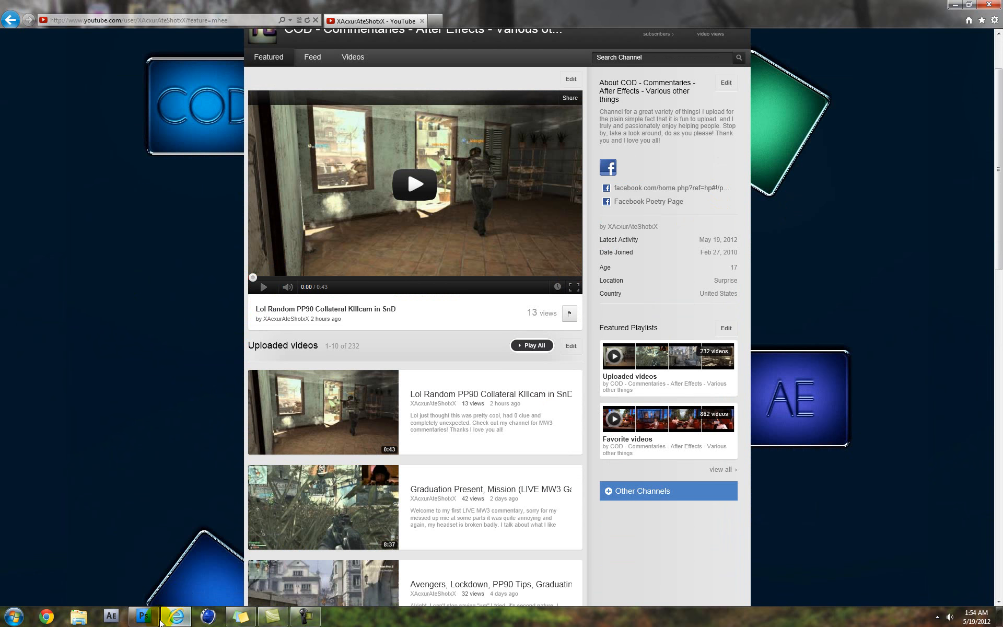
- Switch to Photoshop and create a 1650 × 1750 pixel RGB document at 72 pixels/inch with Background Color contents
{"action": "left_click", "coordinate": [144, 616]}
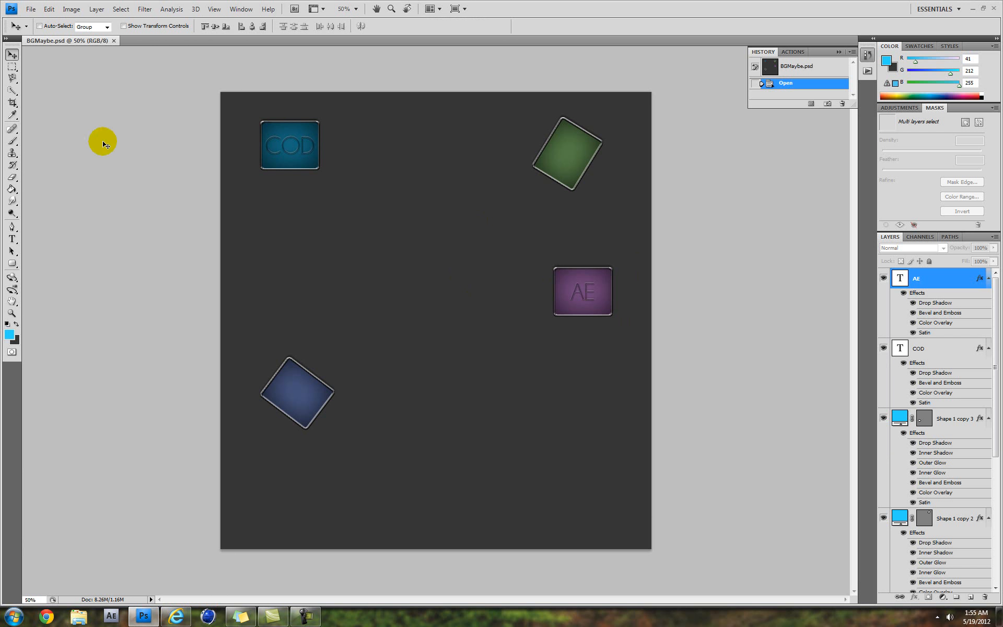
{"action": "left_click", "coordinate": [31, 9]}
{"action": "left_click", "coordinate": [40, 22]}
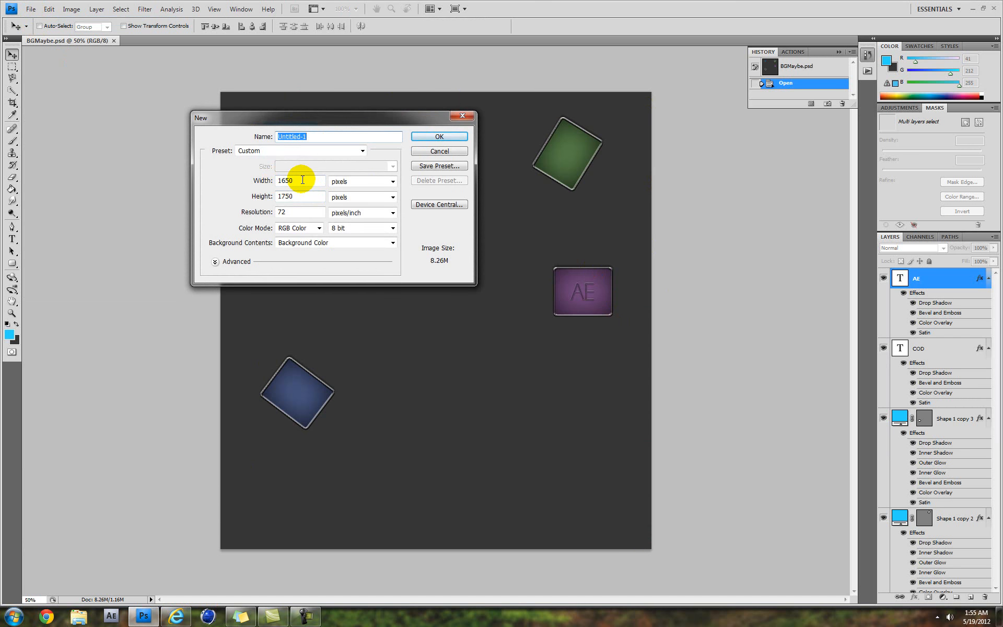
{"action": "left_click_drag", "start_coordinate": [301, 182], "coordinate": [240, 175]}
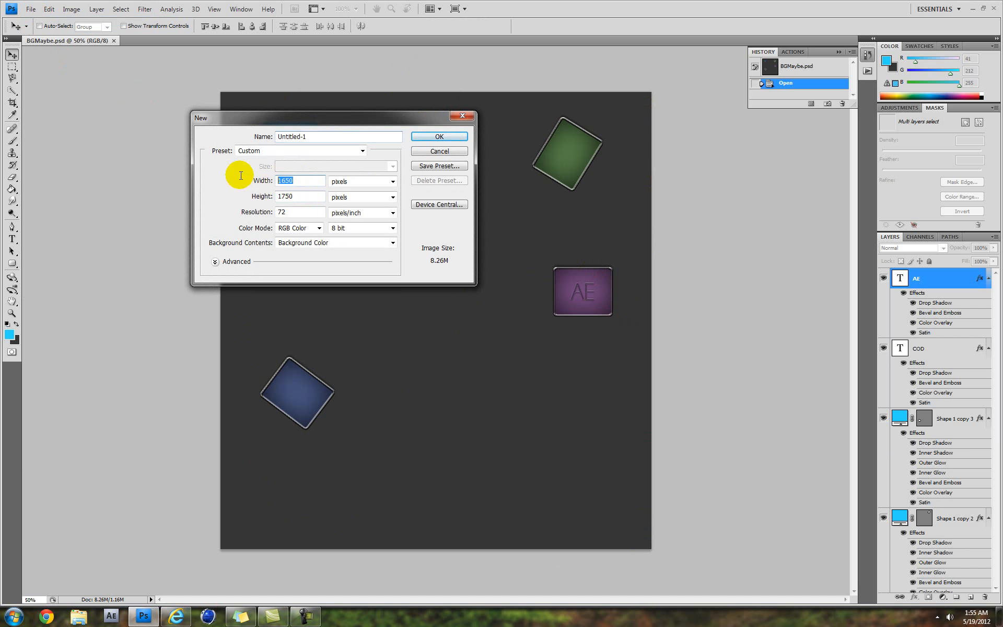
{"action": "left_click_drag", "start_coordinate": [302, 198], "coordinate": [269, 199]}
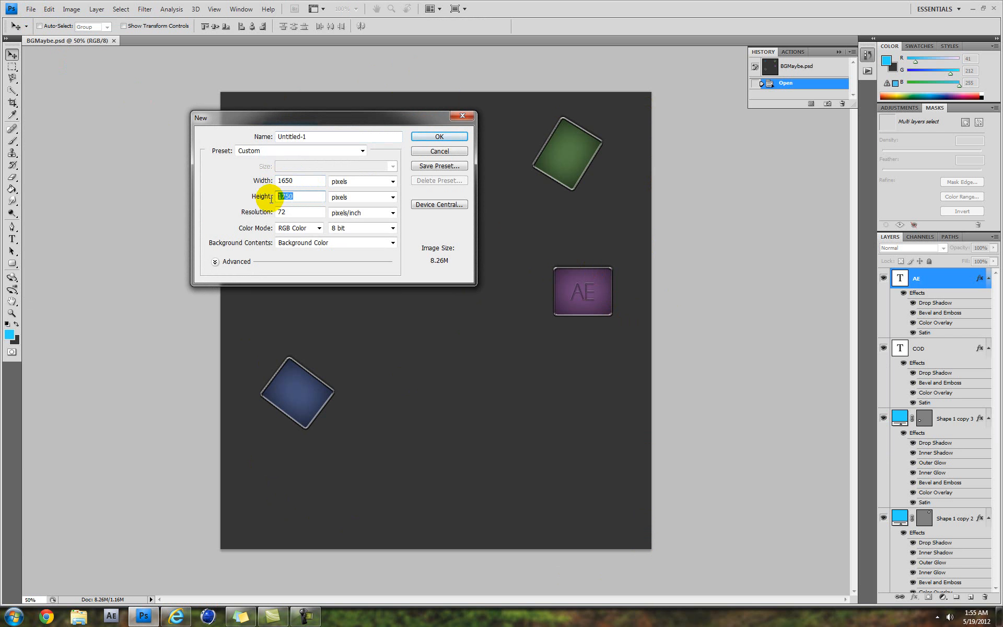
{"action": "left_click", "coordinate": [303, 197]}
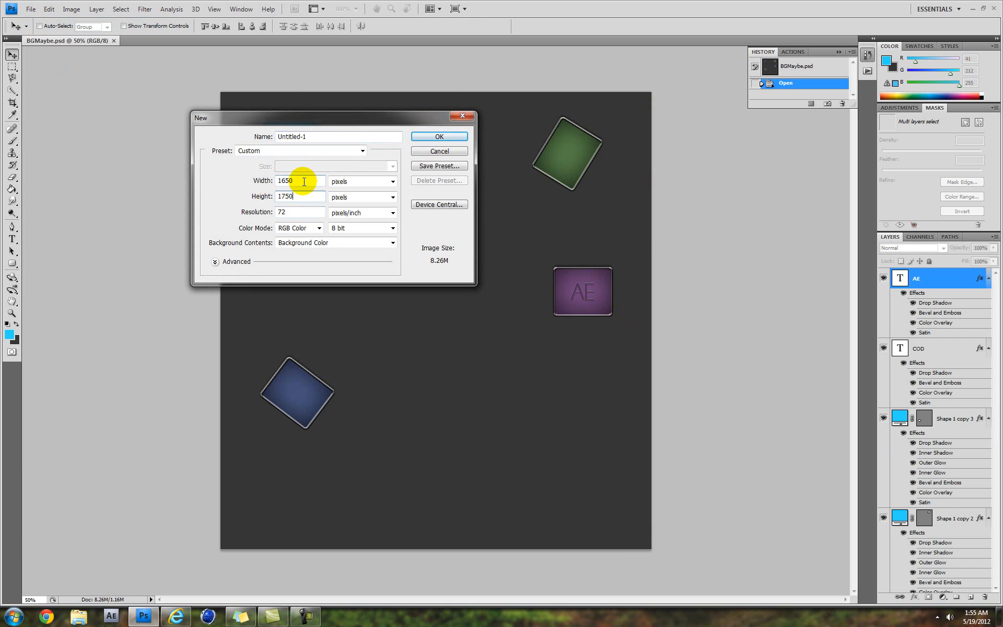
{"action": "left_click_drag", "start_coordinate": [298, 183], "coordinate": [251, 197]}
{"action": "left_click", "coordinate": [304, 198]}
{"action": "left_click", "coordinate": [295, 181]}
{"action": "left_click", "coordinate": [419, 138]}
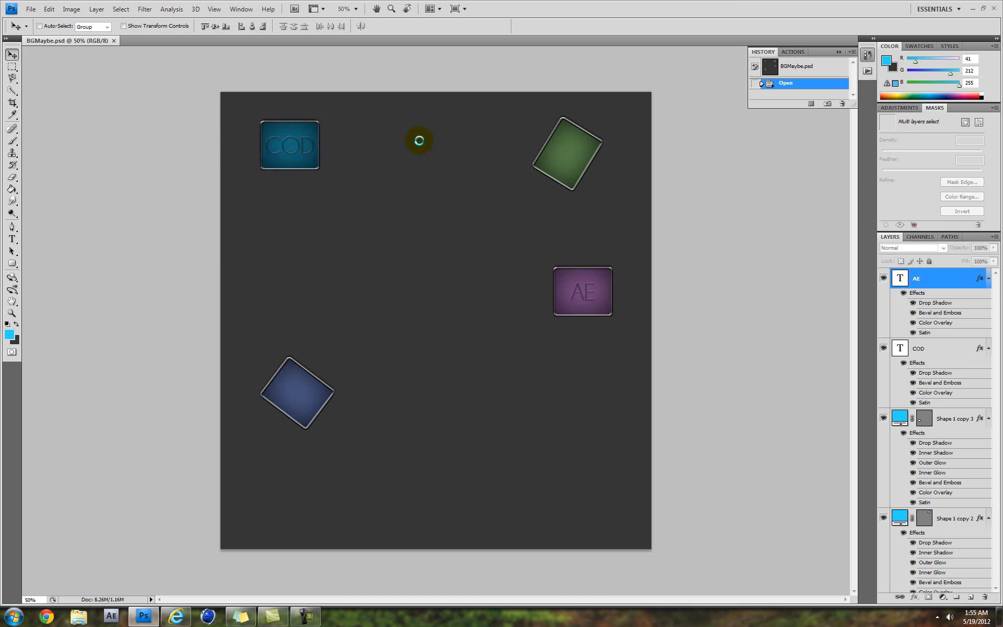
- Draw a light blue rounded rectangle with a 10 px corner radius near the upper-left corner of the Untitled-1 canvas
{"action": "left_click", "coordinate": [97, 43]}
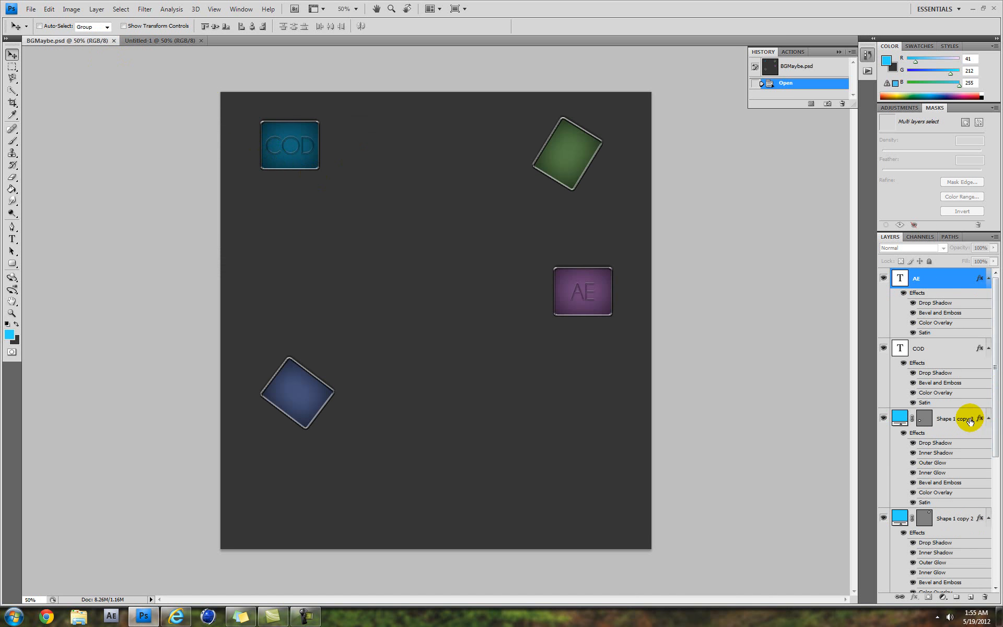
{"action": "left_click", "coordinate": [168, 41]}
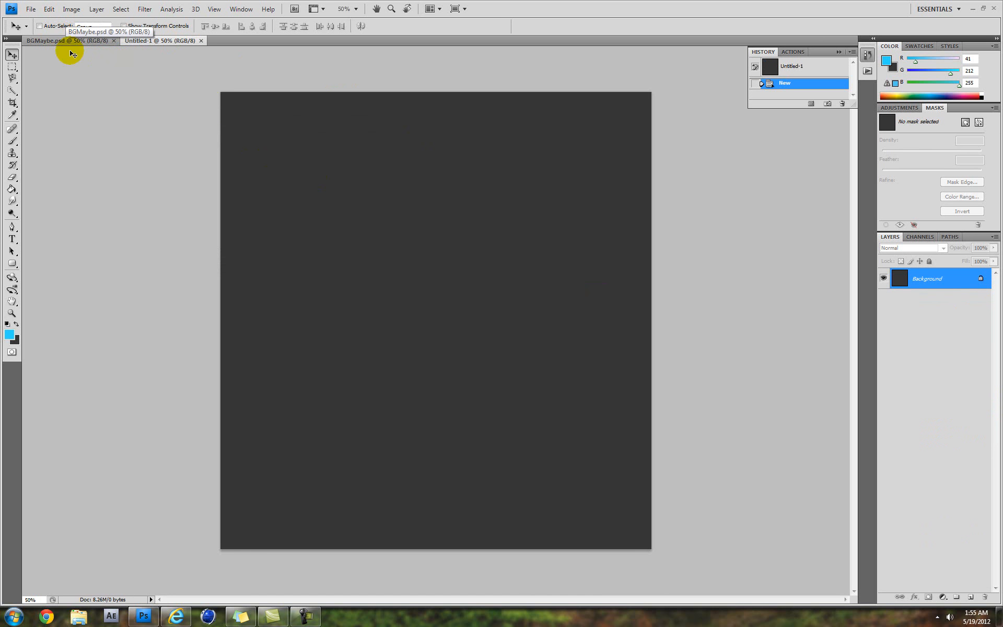
{"action": "left_click", "coordinate": [52, 42]}
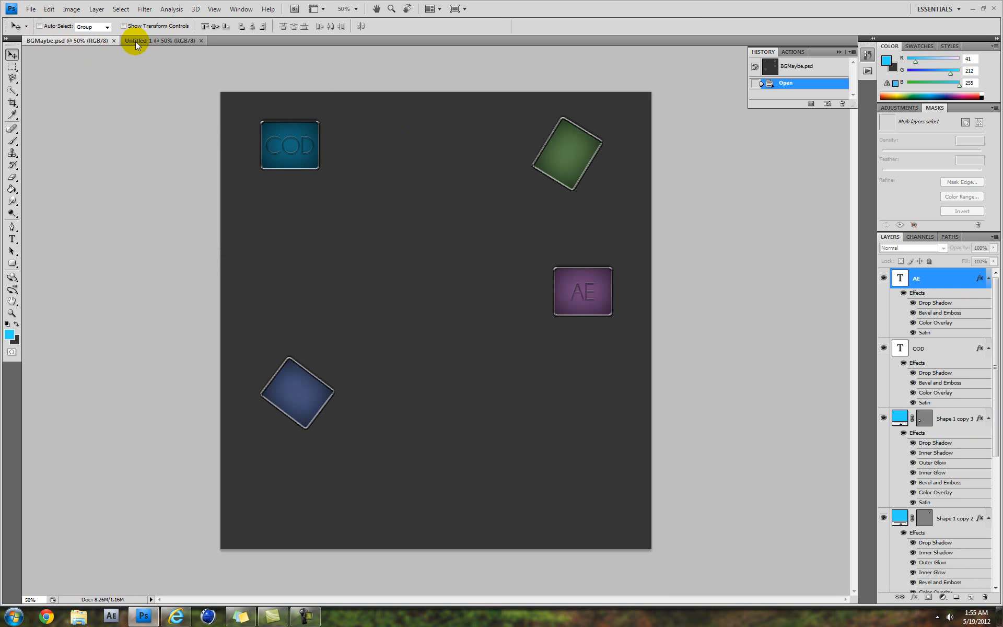
{"action": "left_click", "coordinate": [139, 40]}
{"action": "left_click", "coordinate": [11, 264]}
{"action": "left_click_drag", "start_coordinate": [10, 269], "coordinate": [64, 275]}
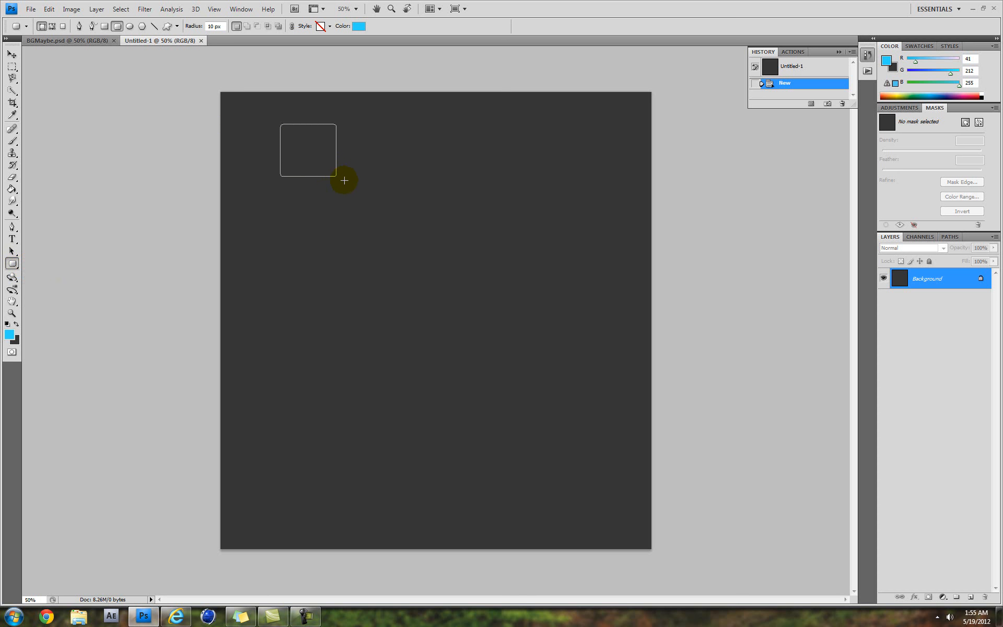
{"action": "left_click_drag", "start_coordinate": [350, 179], "coordinate": [350, 179]}
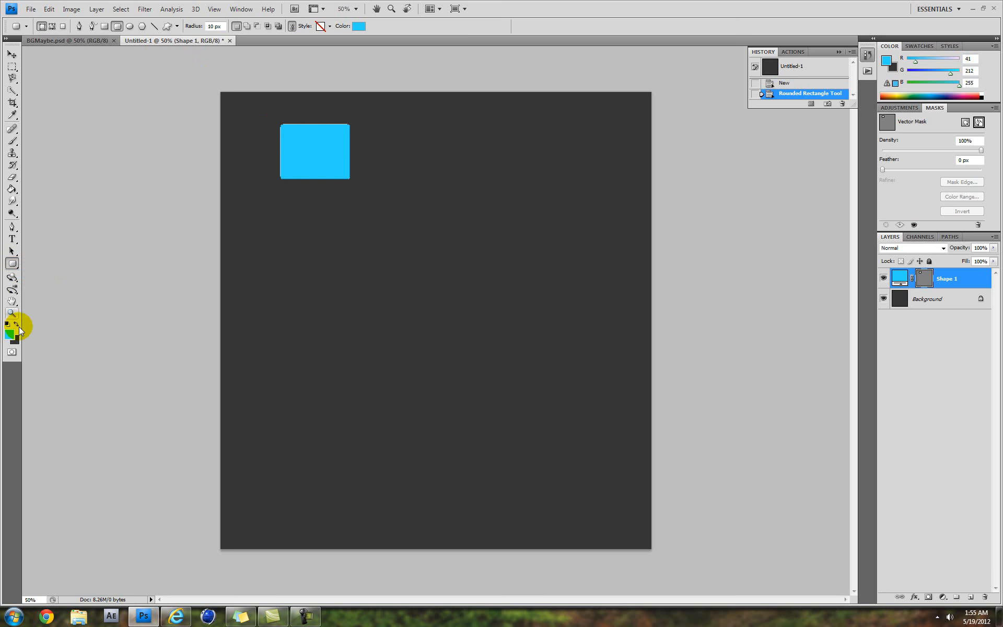
- Copy the layer style of Shape 1 in BGMaybe.psd and paste it onto the rounded rectangle layer in Untitled-1
{"action": "right_click", "coordinate": [963, 278]}
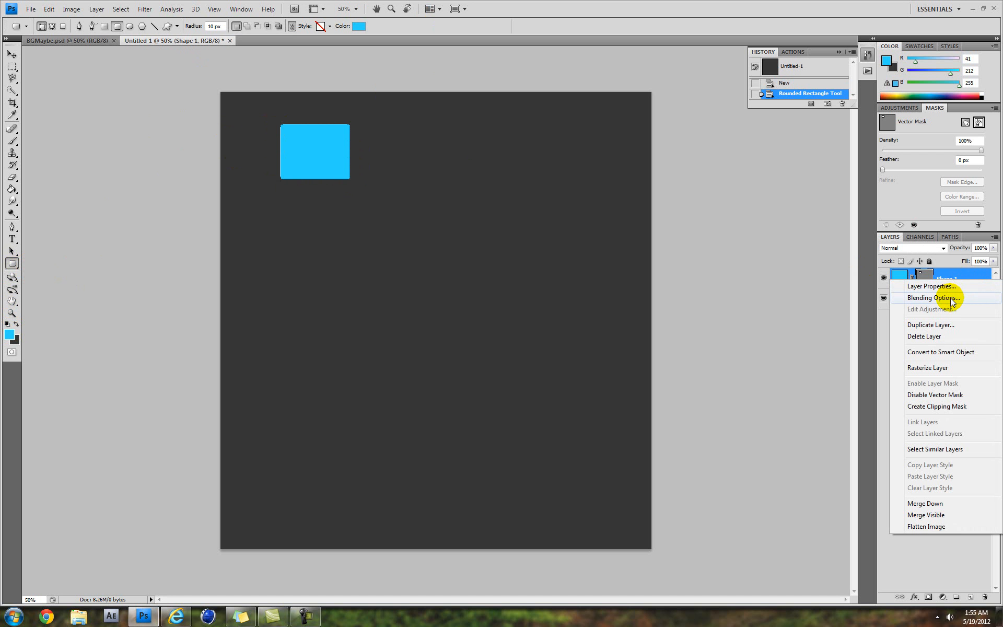
{"action": "left_click", "coordinate": [772, 280]}
{"action": "left_click", "coordinate": [34, 39]}
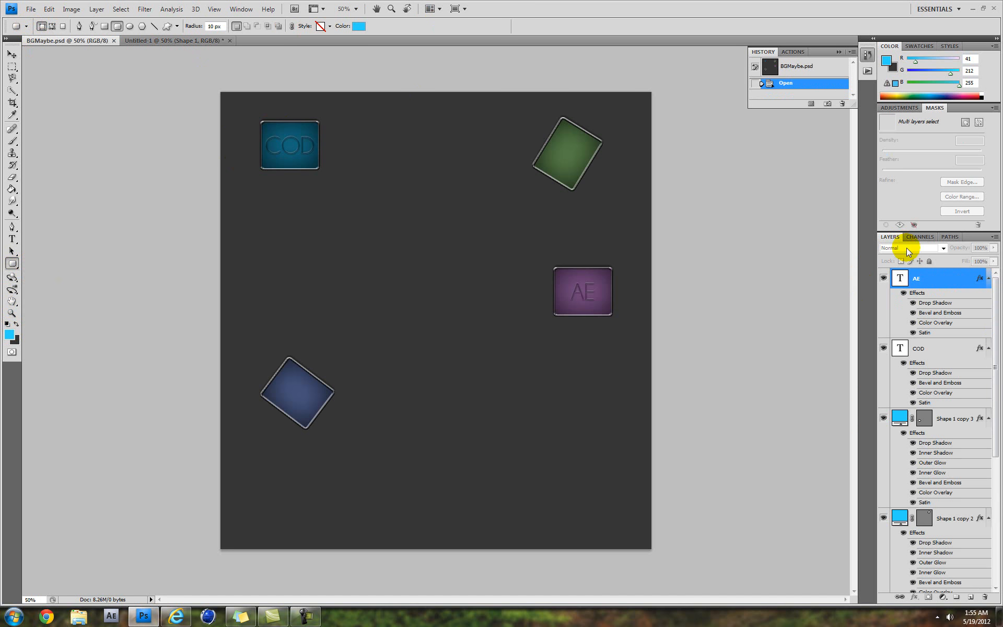
{"action": "left_click_drag", "start_coordinate": [994, 330], "coordinate": [994, 503]}
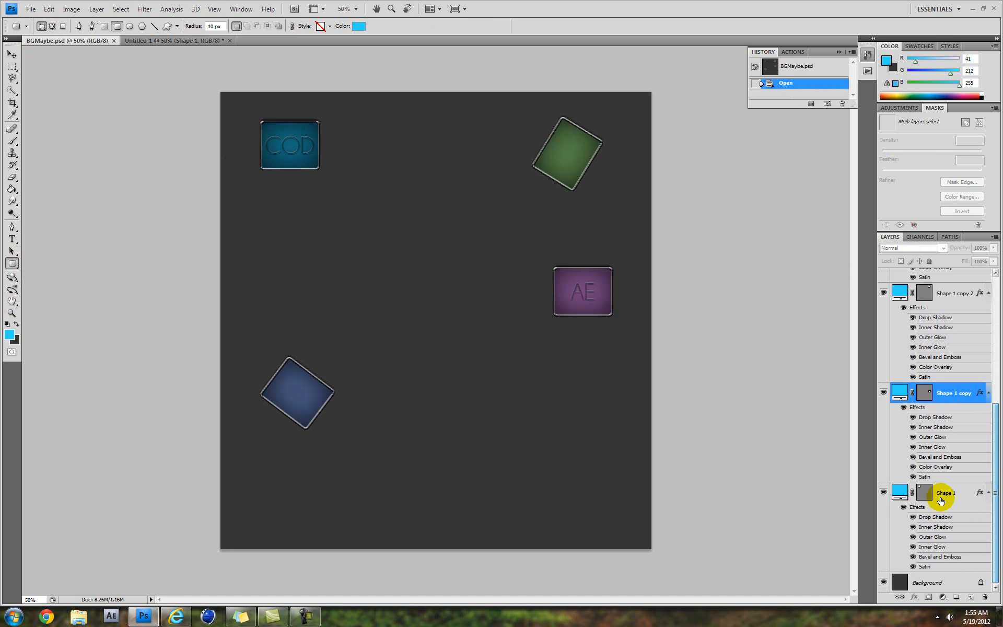
{"action": "left_click", "coordinate": [945, 494]}
{"action": "right_click", "coordinate": [944, 494]}
{"action": "left_click", "coordinate": [940, 426]}
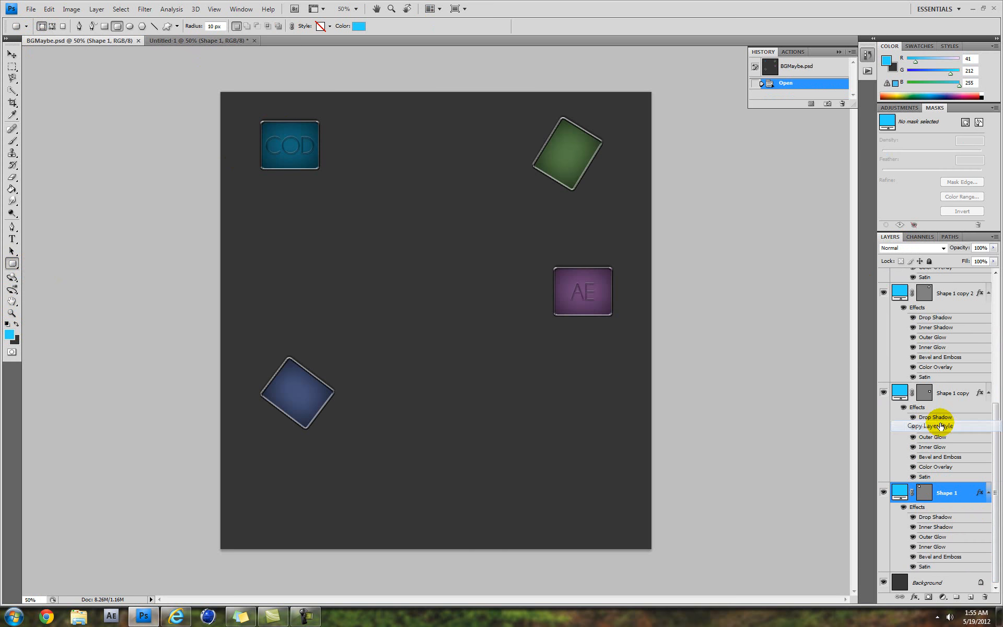
{"action": "left_click", "coordinate": [175, 41]}
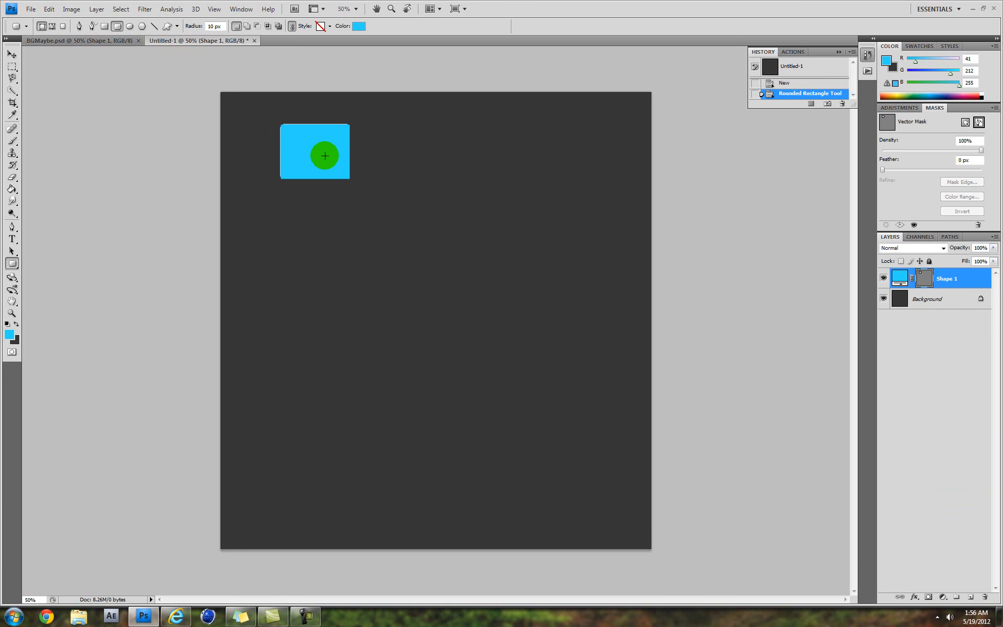
{"action": "right_click", "coordinate": [958, 277]}
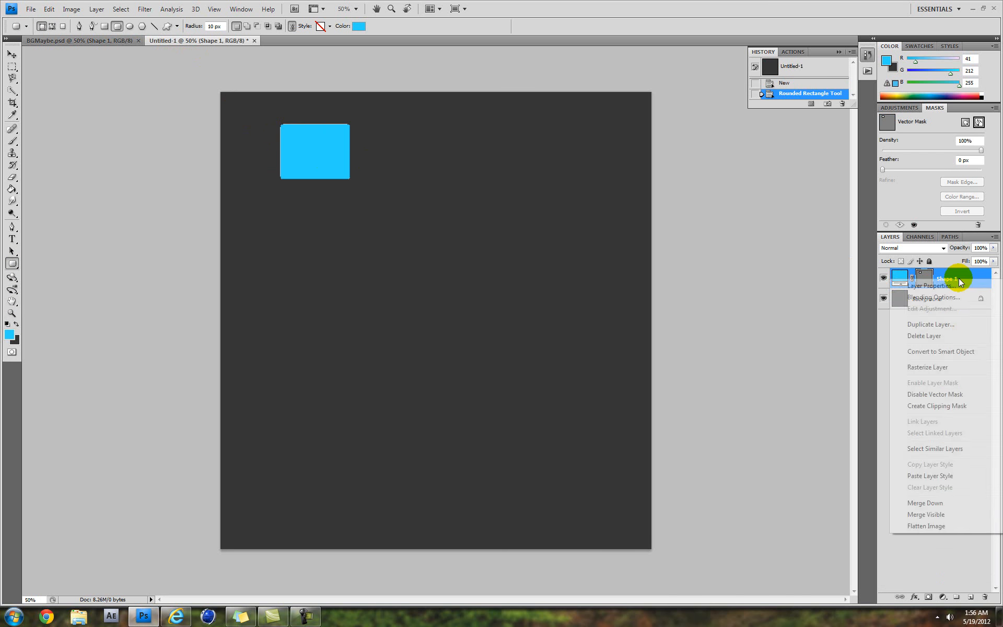
{"action": "left_click", "coordinate": [937, 477]}
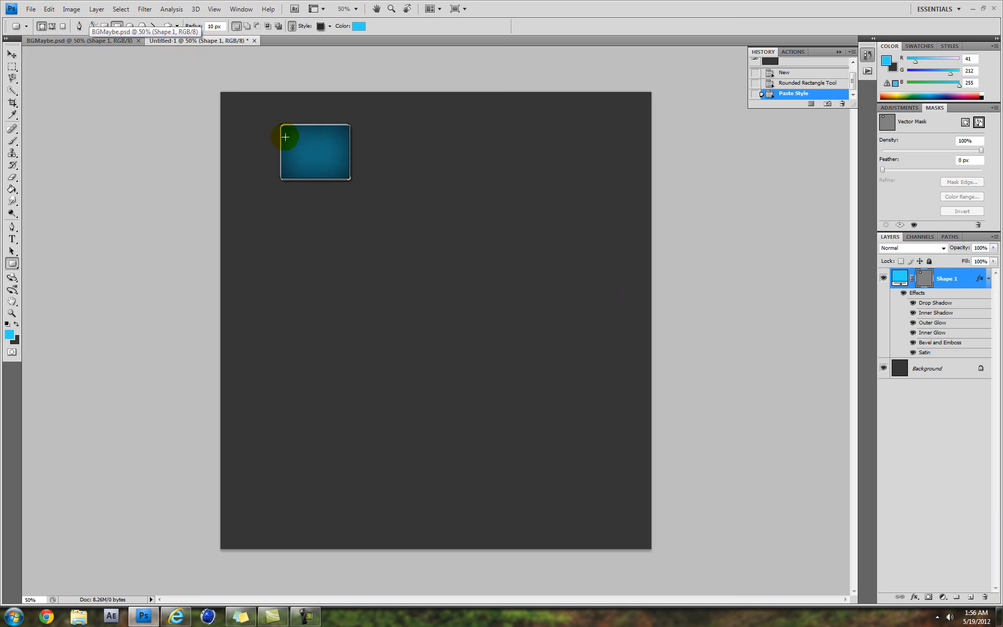
- Open the blending options of the Shape 1 layer and examine the Drop Shadow angle, distance, spread and size settings
{"action": "right_click", "coordinate": [953, 278]}
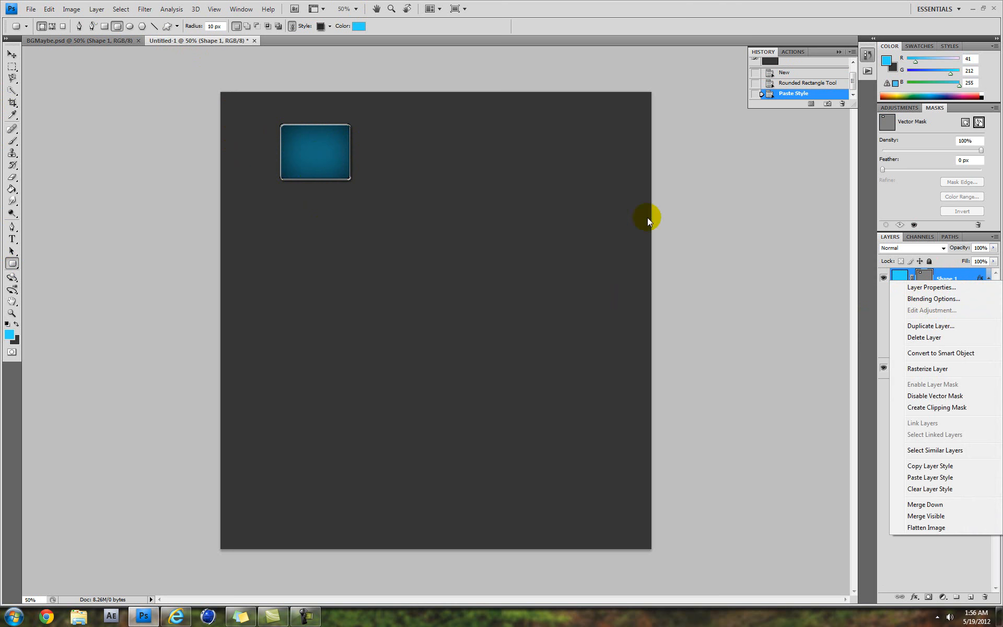
{"action": "right_click", "coordinate": [945, 276]}
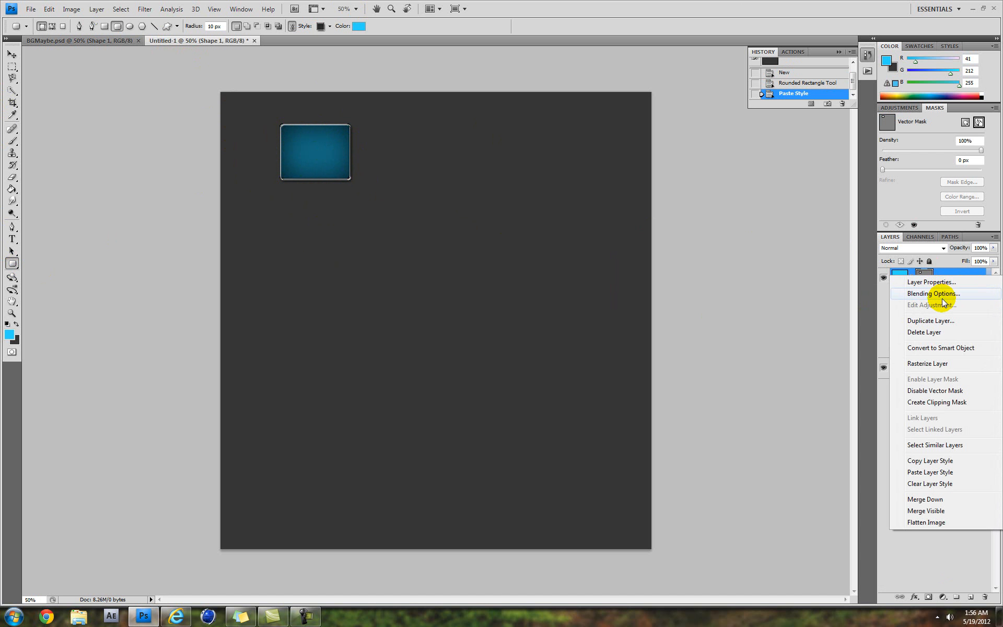
{"action": "left_click", "coordinate": [933, 294]}
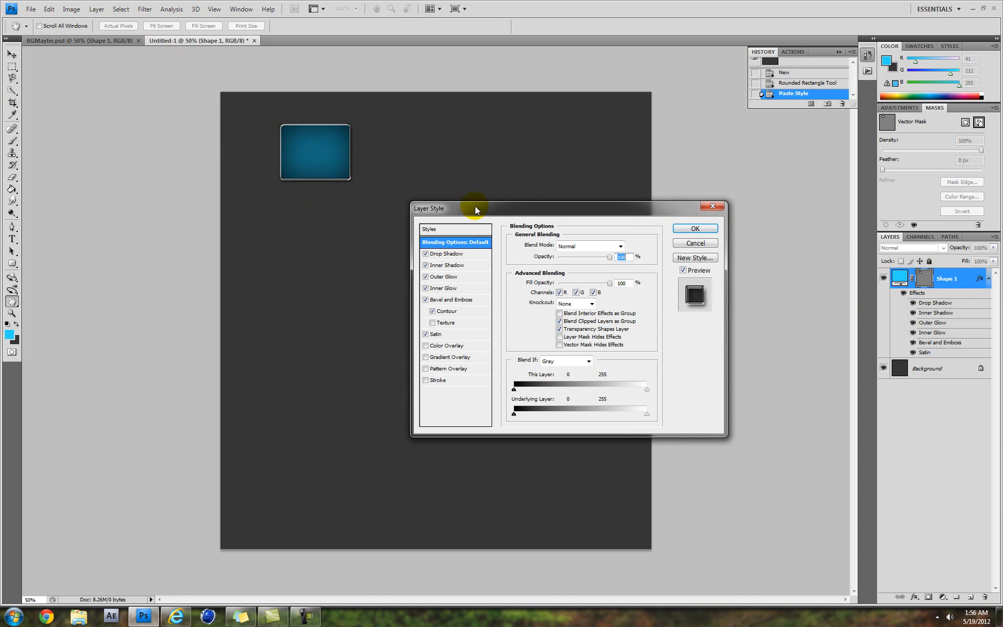
{"action": "left_click_drag", "start_coordinate": [475, 209], "coordinate": [510, 211]}
{"action": "left_click", "coordinate": [490, 256]}
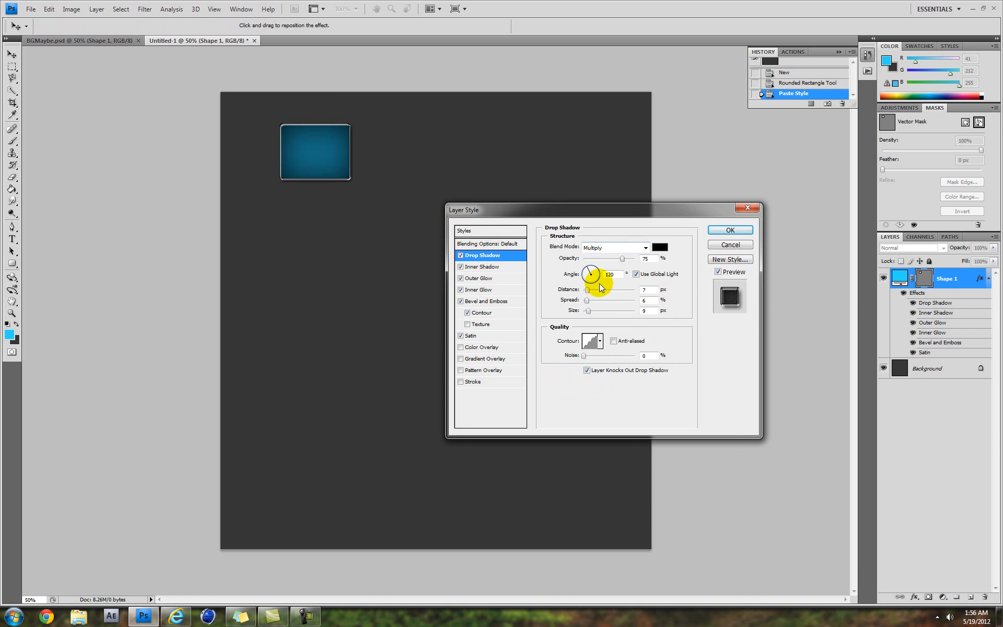
{"action": "left_click_drag", "start_coordinate": [613, 275], "coordinate": [605, 274]}
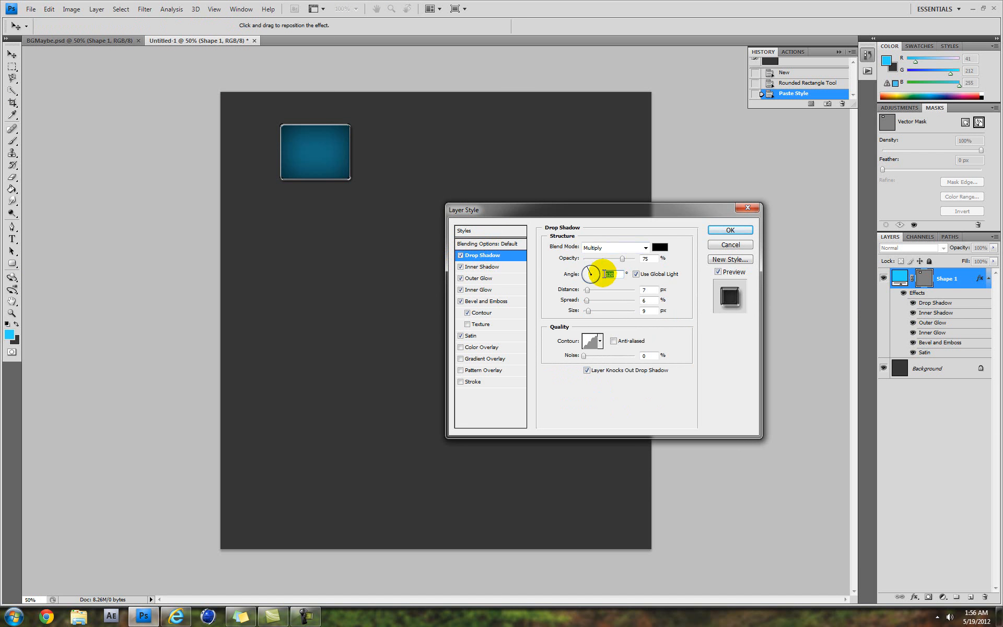
{"action": "left_click", "coordinate": [587, 292]}
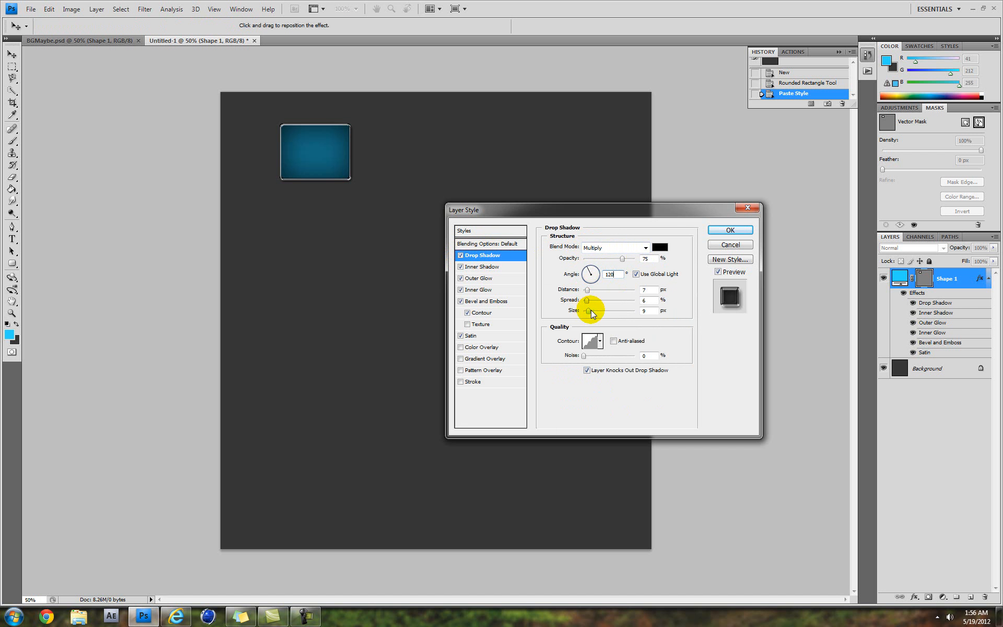
{"action": "double_click", "coordinate": [645, 289]}
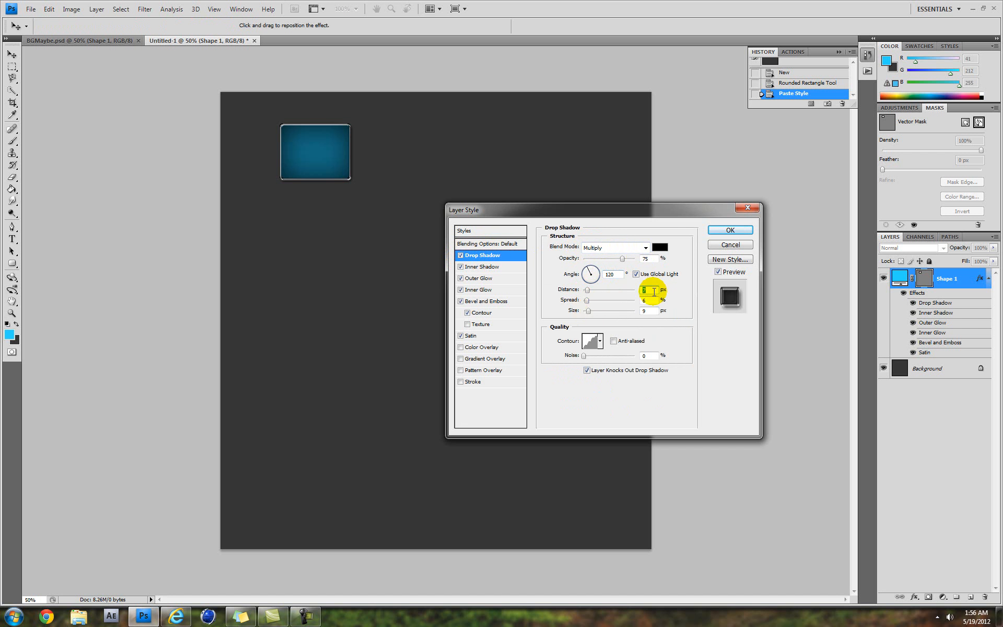
- Examine the Drop Shadow's contour presets and its contour curve without changing the stepped contour
{"action": "left_click", "coordinate": [601, 343]}
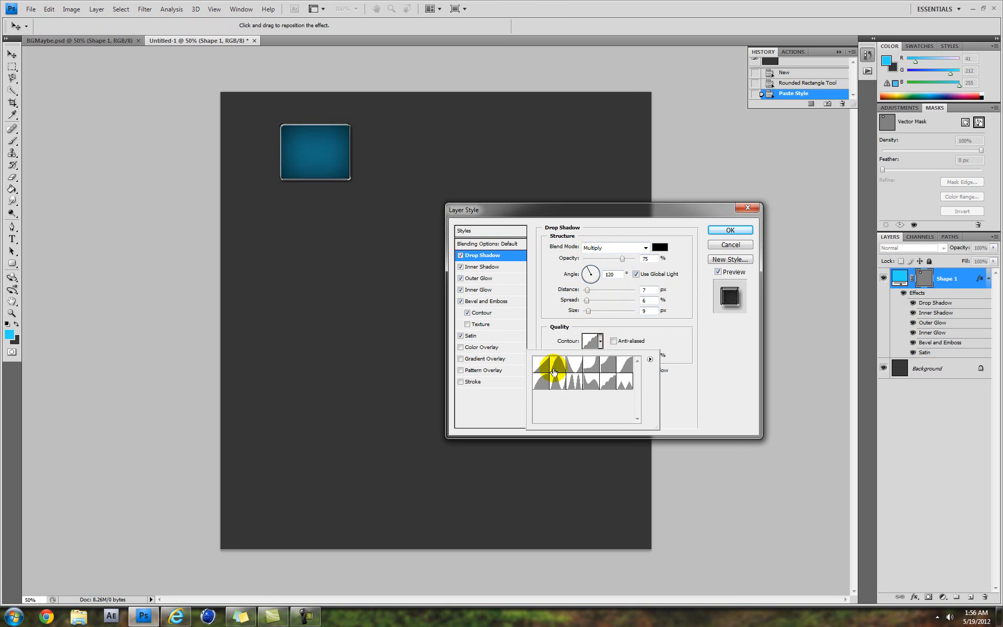
{"action": "left_click", "coordinate": [694, 369]}
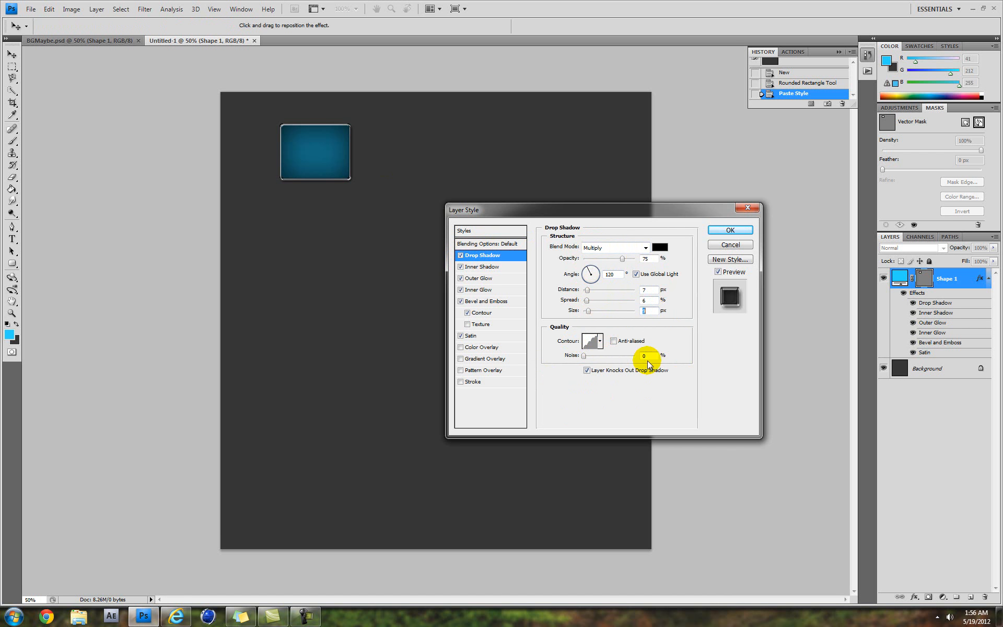
{"action": "left_click", "coordinate": [601, 343]}
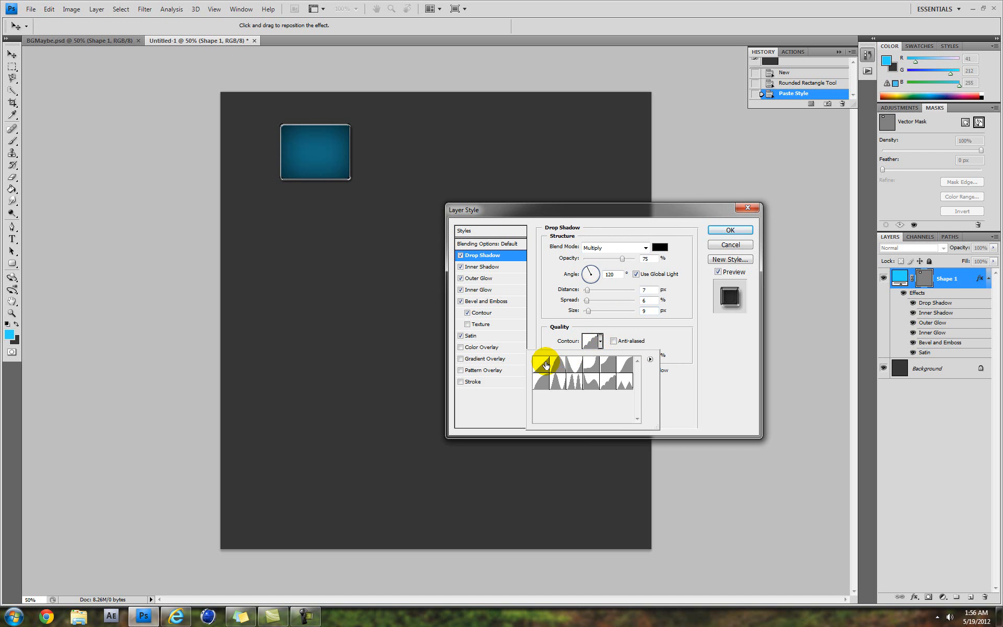
{"action": "left_click", "coordinate": [593, 339]}
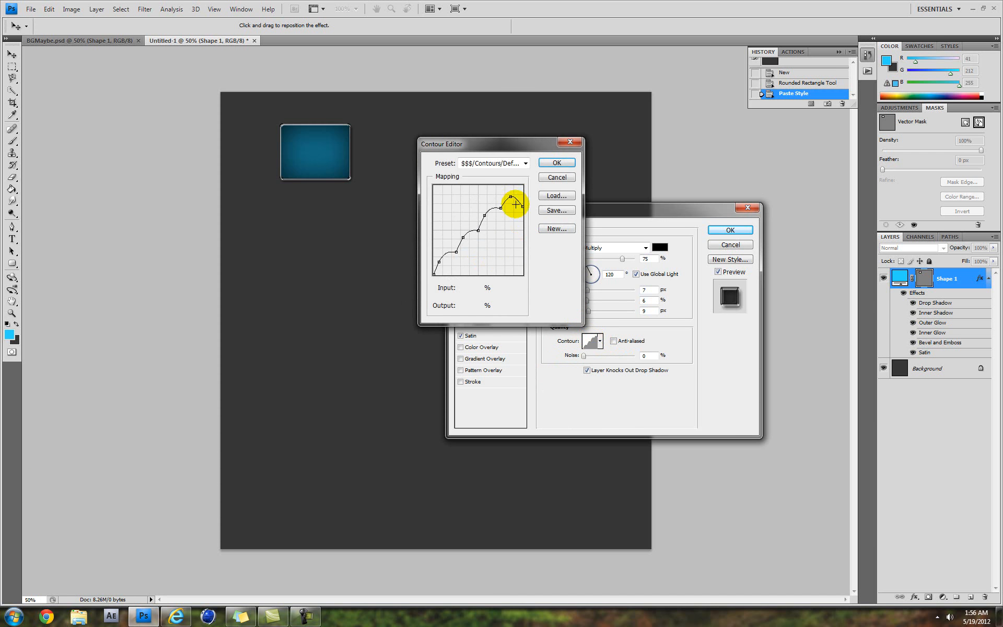
{"action": "left_click", "coordinate": [557, 177]}
{"action": "left_click", "coordinate": [598, 342]}
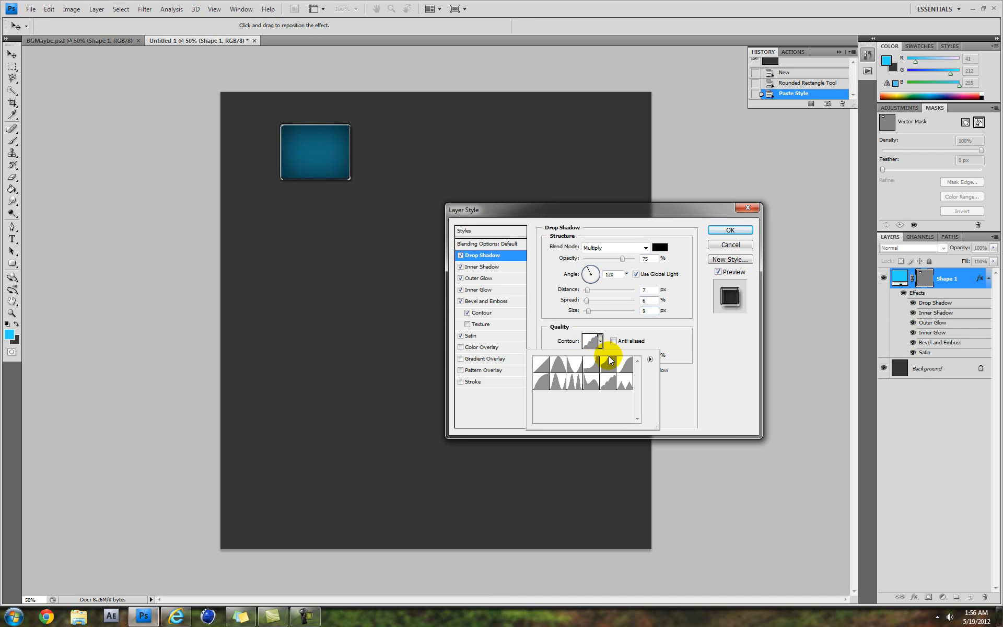
{"action": "double_click", "coordinate": [610, 387]}
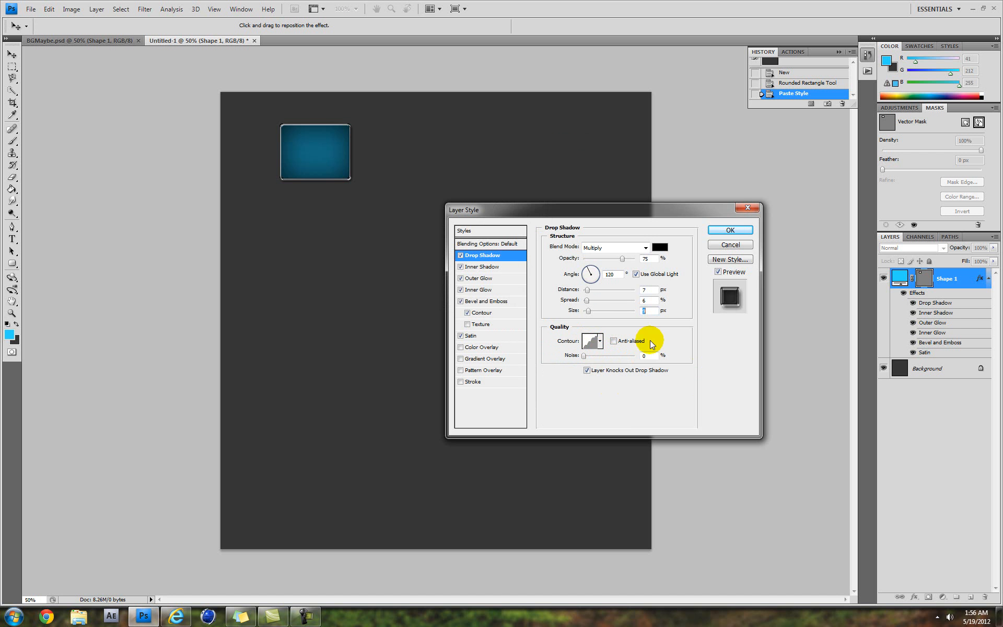
- Try several contour presets for the Drop Shadow, apply Cone - Inverted, and inspect the shadow around the rectangle's lower-right corner
{"action": "left_click", "coordinate": [600, 341]}
{"action": "left_click", "coordinate": [542, 369]}
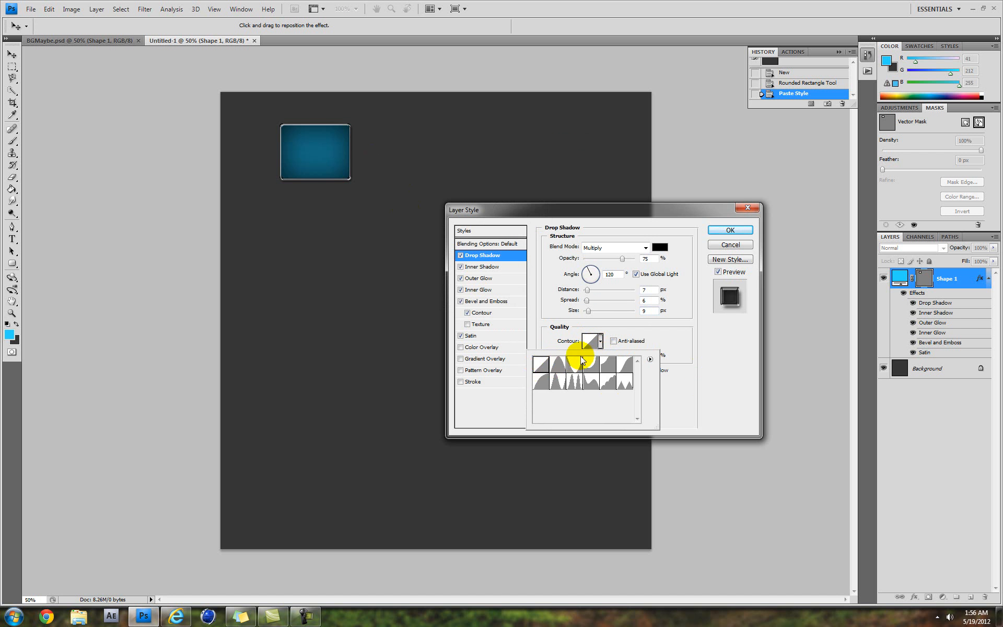
{"action": "left_click", "coordinate": [574, 381]}
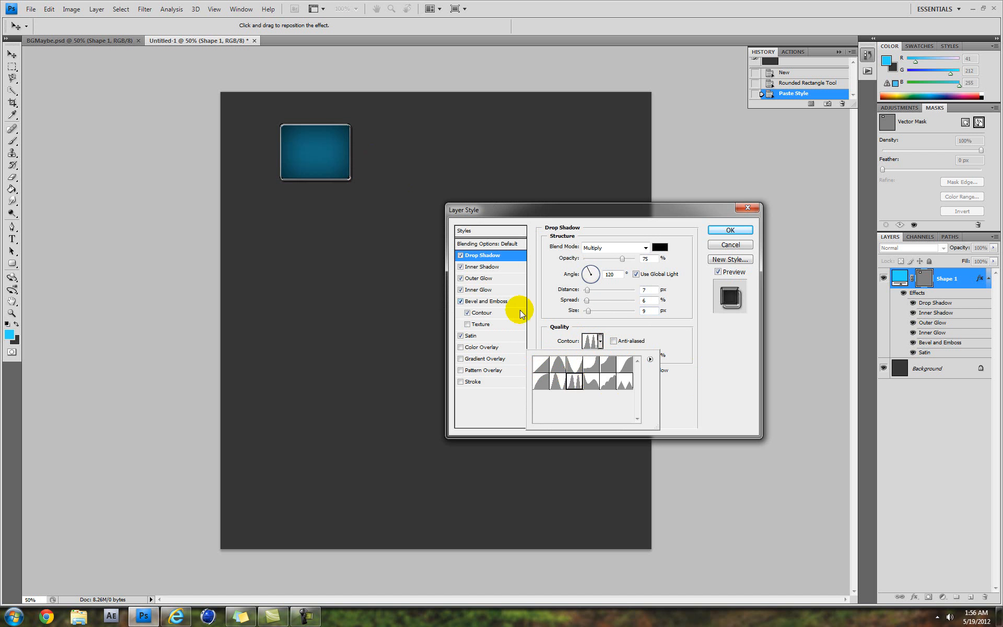
{"action": "left_click", "coordinate": [557, 380]}
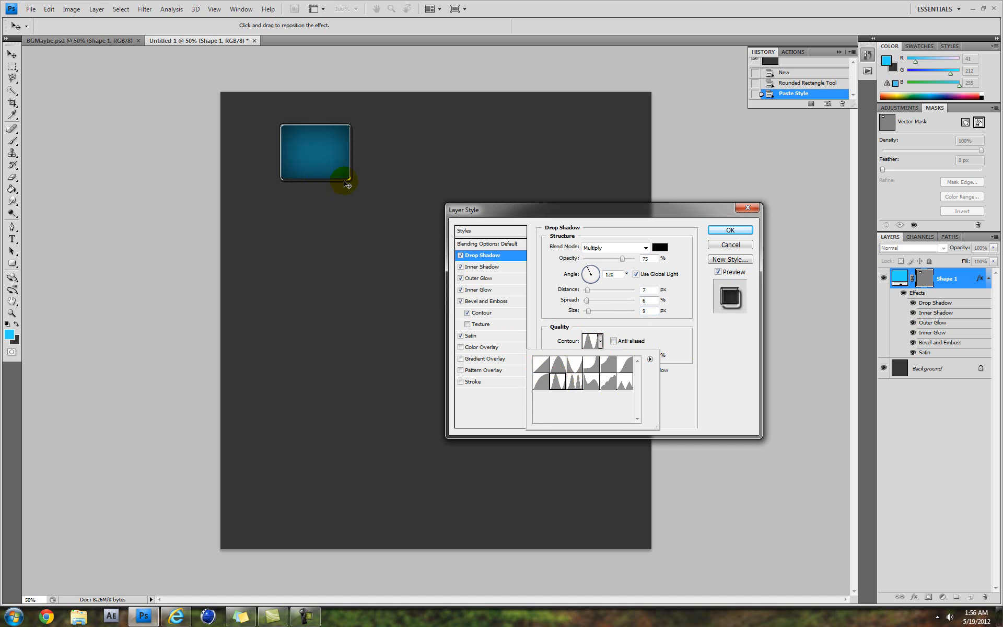
{"action": "left_click", "coordinate": [574, 364]}
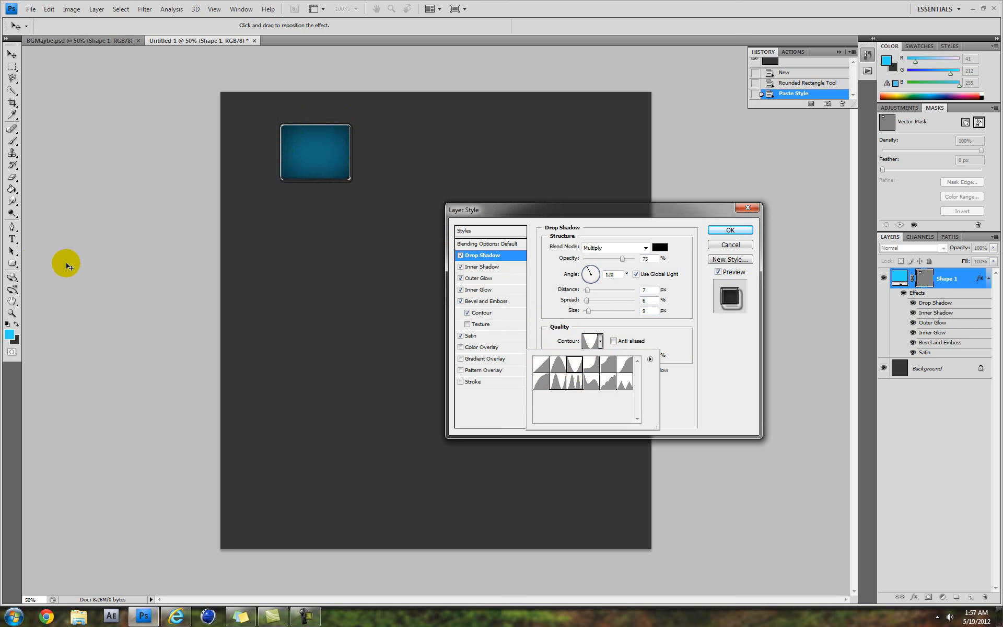
{"action": "left_click", "coordinate": [731, 230]}
{"action": "left_click", "coordinate": [11, 313]}
{"action": "left_click", "coordinate": [335, 138]}
{"action": "left_click_drag", "start_coordinate": [335, 138], "coordinate": [446, 299]}
{"action": "right_click", "coordinate": [450, 216]}
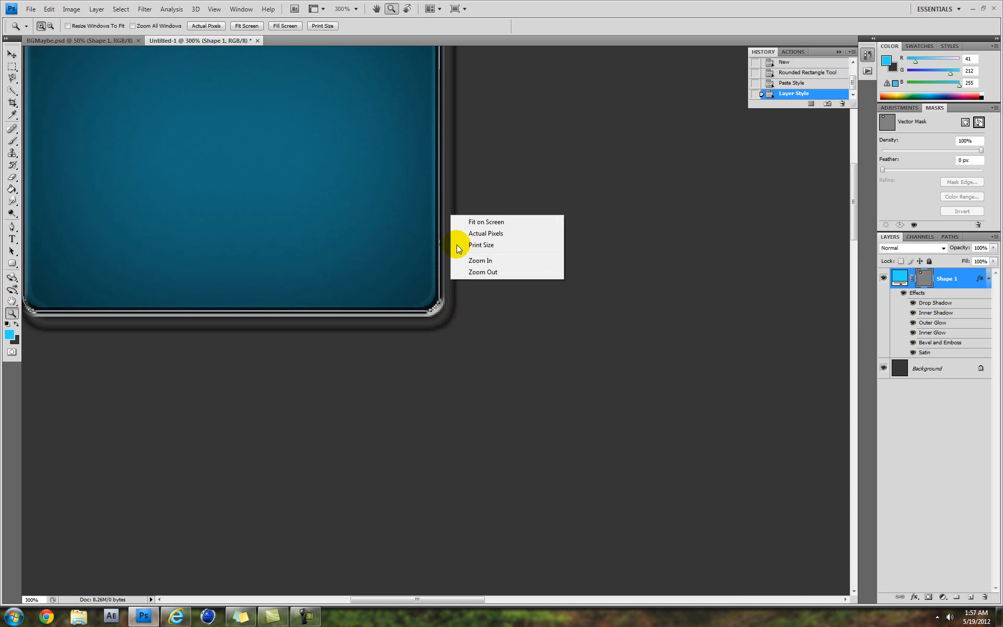
{"action": "left_click", "coordinate": [485, 222]}
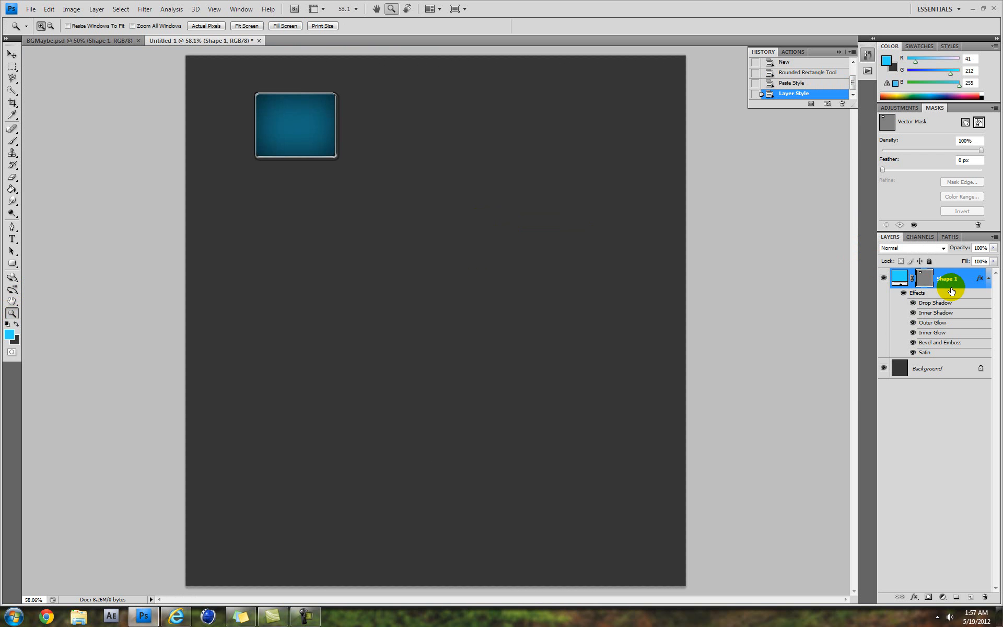
- Reopen Shape 1's blending options and set the Drop Shadow contour back to the stepped preset
{"action": "right_click", "coordinate": [924, 279]}
{"action": "left_click", "coordinate": [947, 342]}
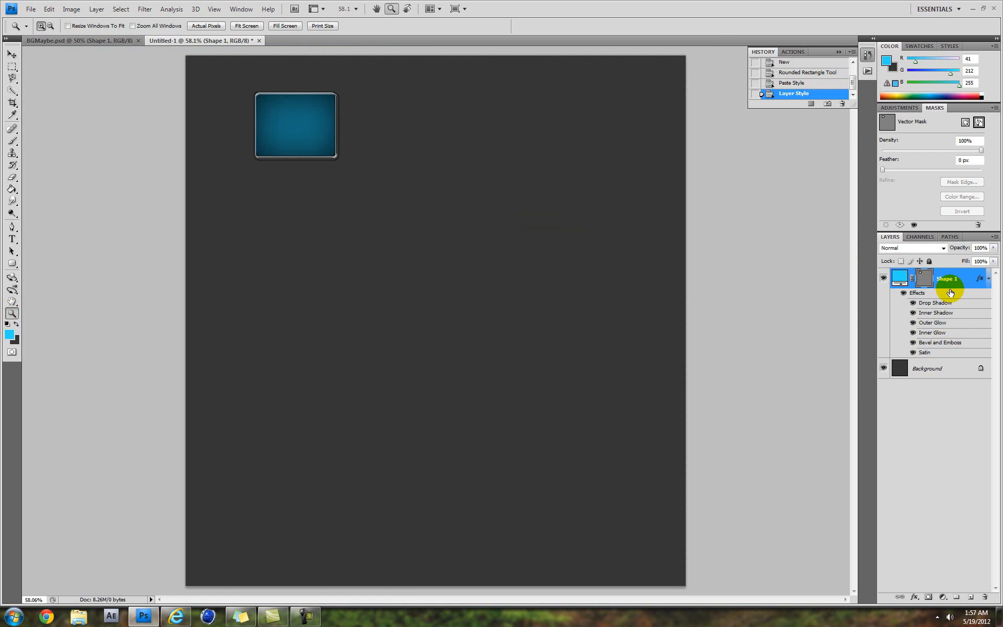
{"action": "right_click", "coordinate": [954, 279]}
{"action": "left_click", "coordinate": [945, 298]}
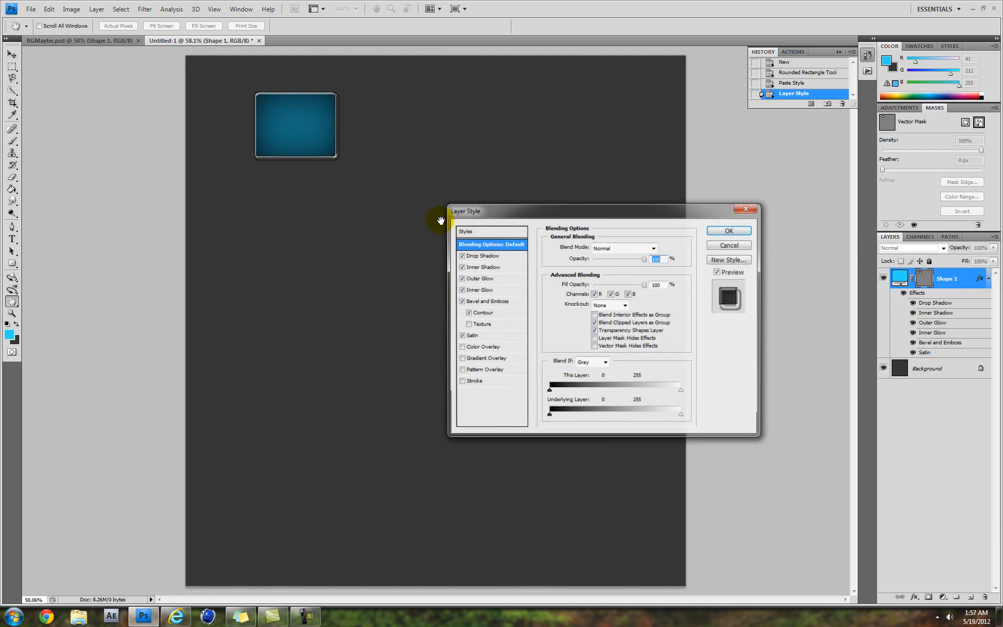
{"action": "left_click", "coordinate": [486, 256]}
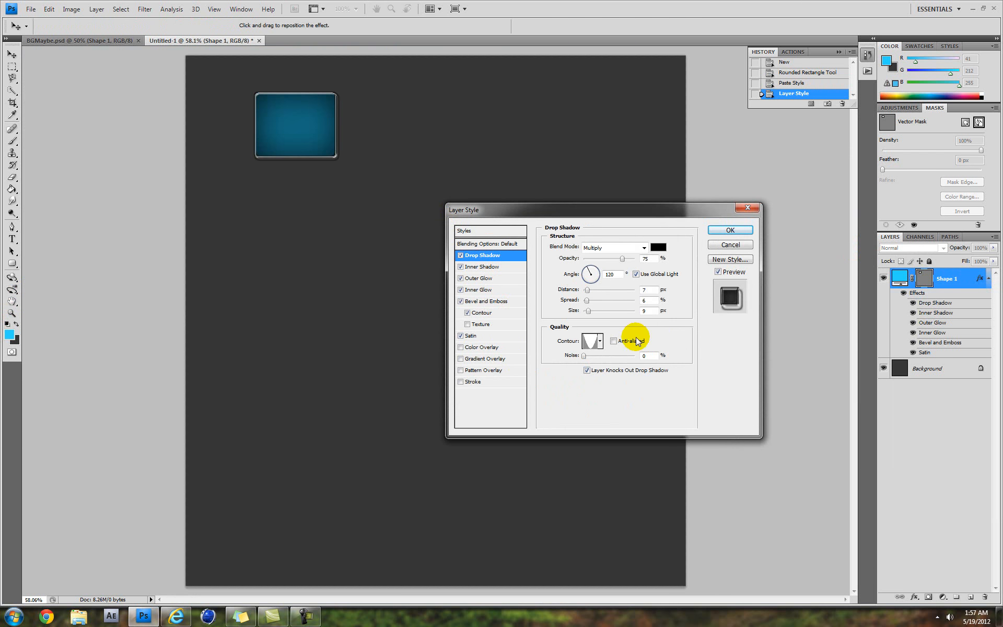
{"action": "left_click", "coordinate": [587, 342]}
{"action": "left_click", "coordinate": [667, 168]}
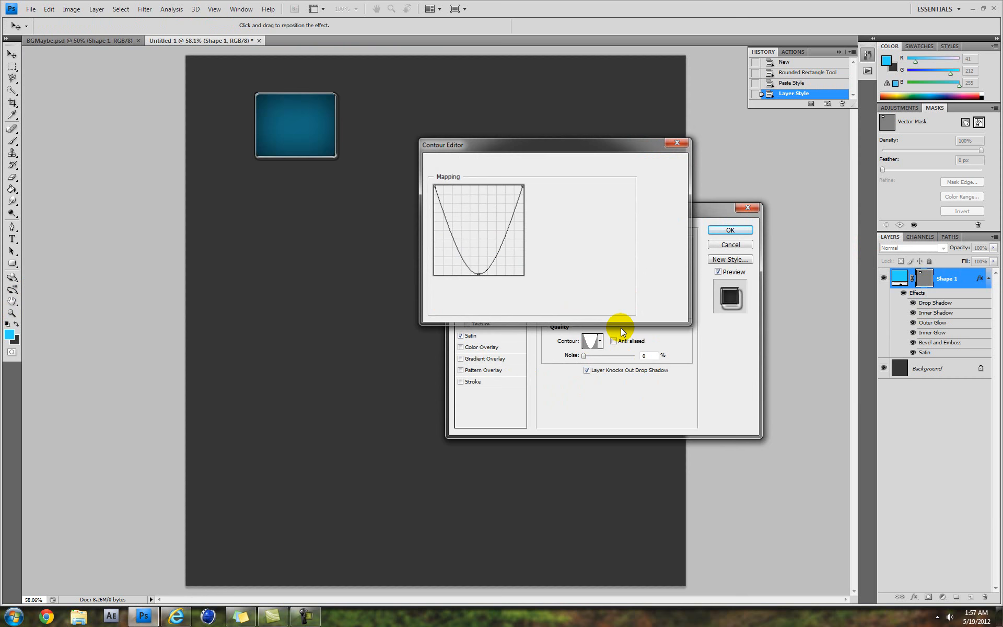
{"action": "left_click", "coordinate": [596, 344]}
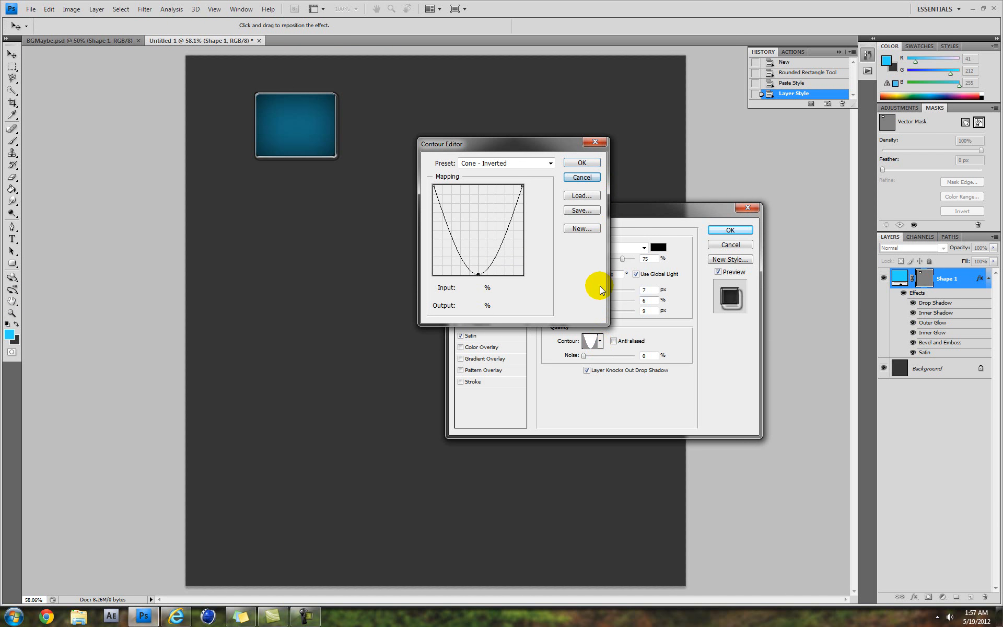
{"action": "left_click", "coordinate": [583, 178]}
{"action": "left_click", "coordinate": [600, 341]}
{"action": "left_click", "coordinate": [605, 389]}
{"action": "left_click", "coordinate": [708, 371]}
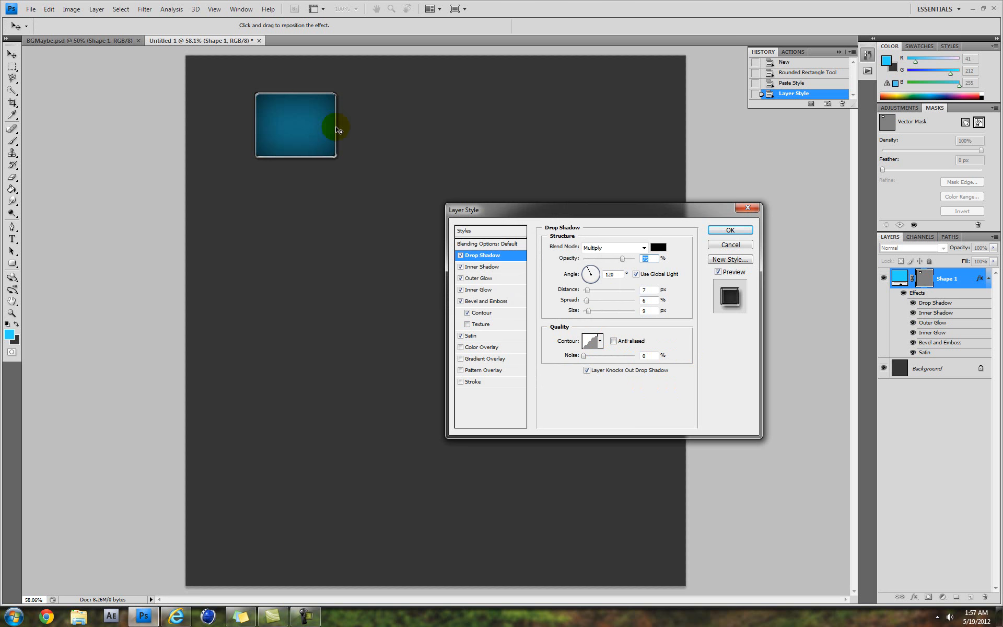
- Try a larger Inner Shadow size on Shape 1, undo it, and check the Inner Shadow's contour presets
{"action": "left_click", "coordinate": [484, 267]}
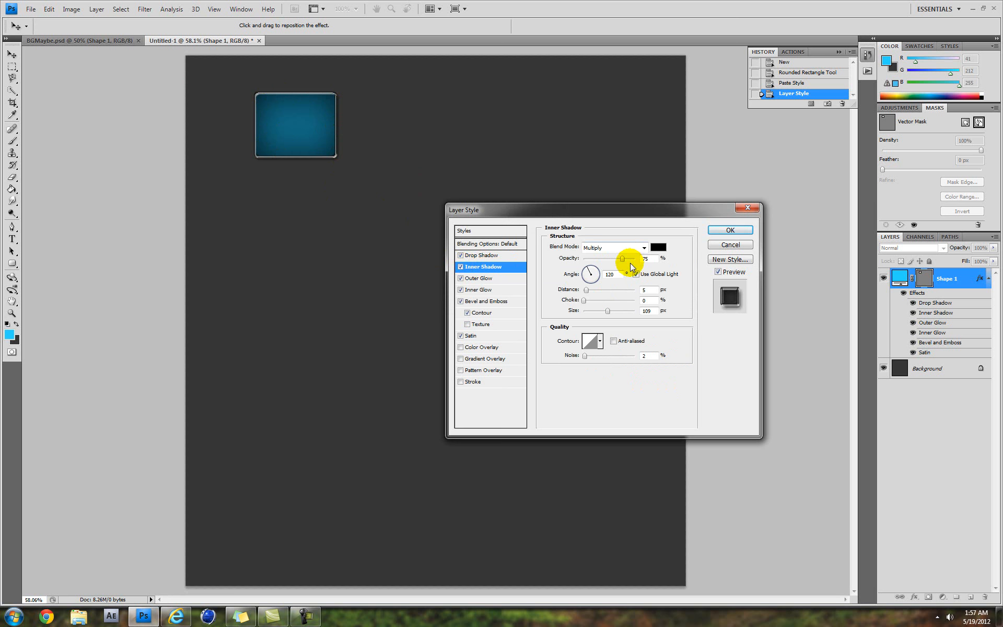
{"action": "double_click", "coordinate": [617, 274]}
{"action": "left_click", "coordinate": [619, 311]}
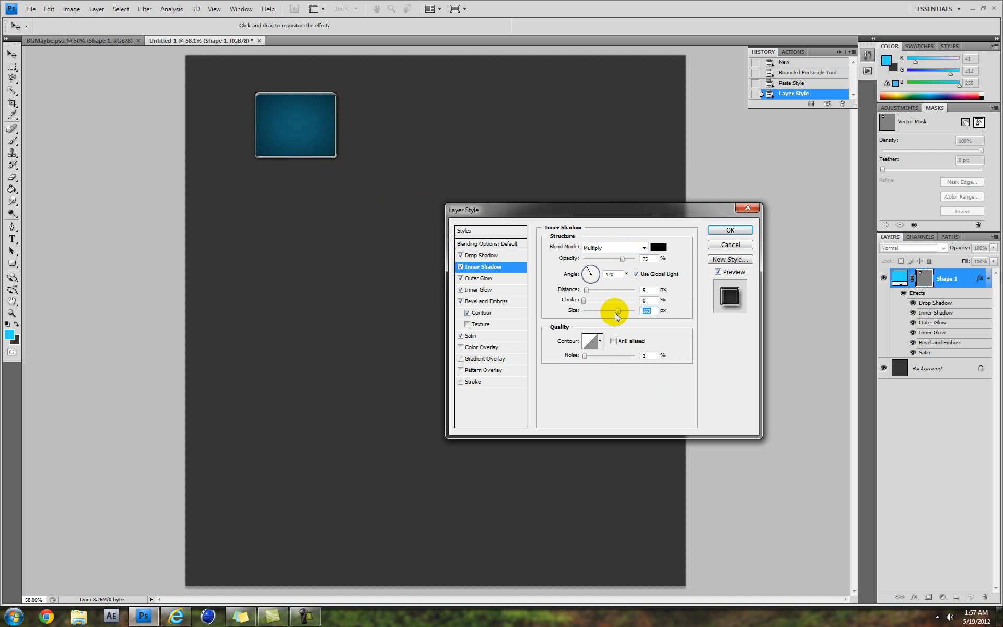
{"action": "key", "text": "ctrl+z"}
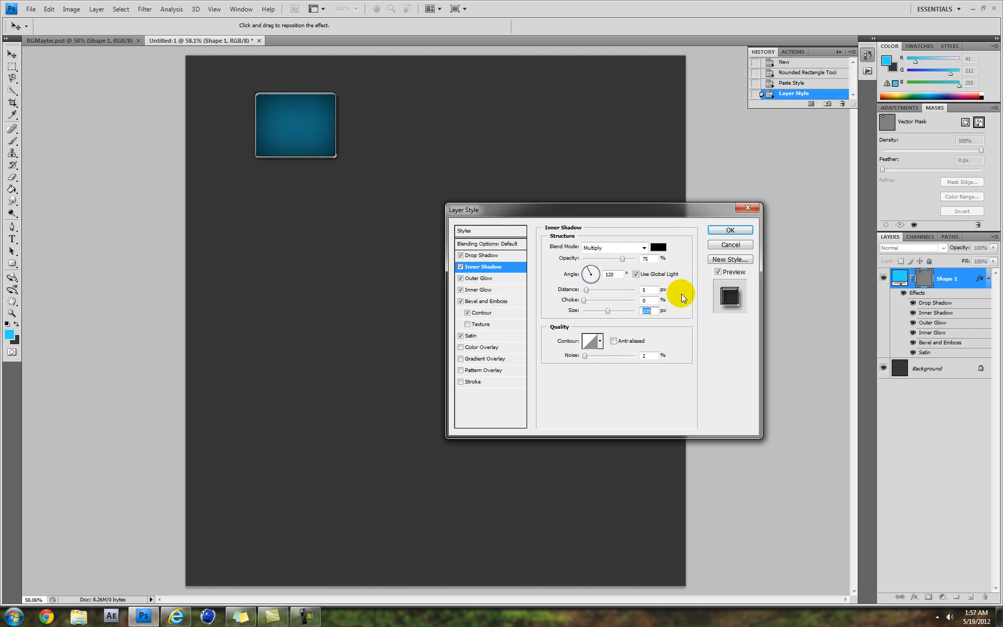
{"action": "left_click", "coordinate": [599, 341]}
{"action": "left_click", "coordinate": [601, 342]}
- Examine Shape 1's Outer Glow settings, including its glow color, technique and double-peaked contour preset
{"action": "left_click", "coordinate": [481, 279]}
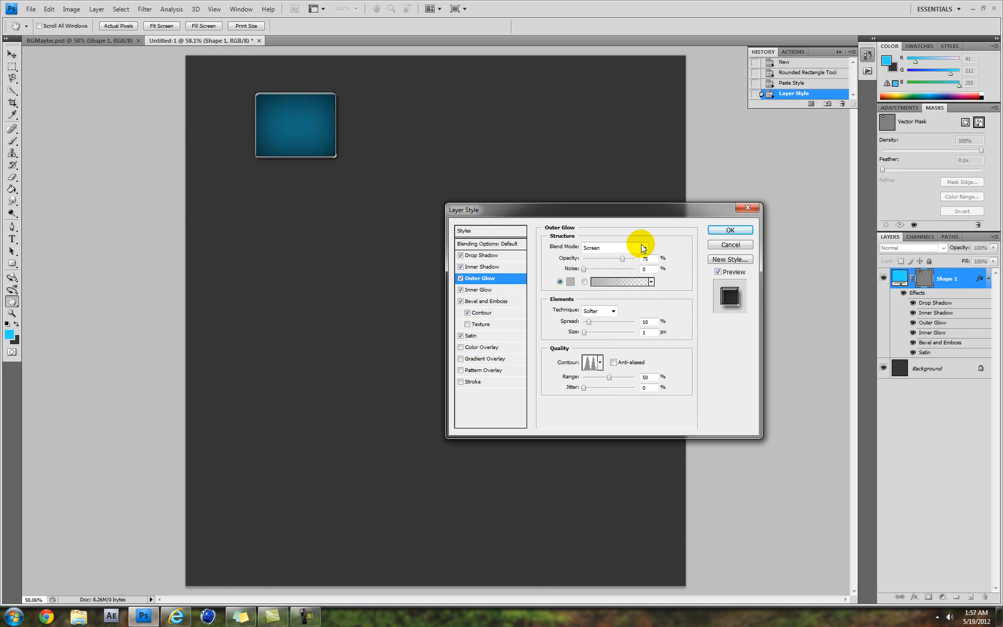
{"action": "left_click", "coordinate": [571, 282]}
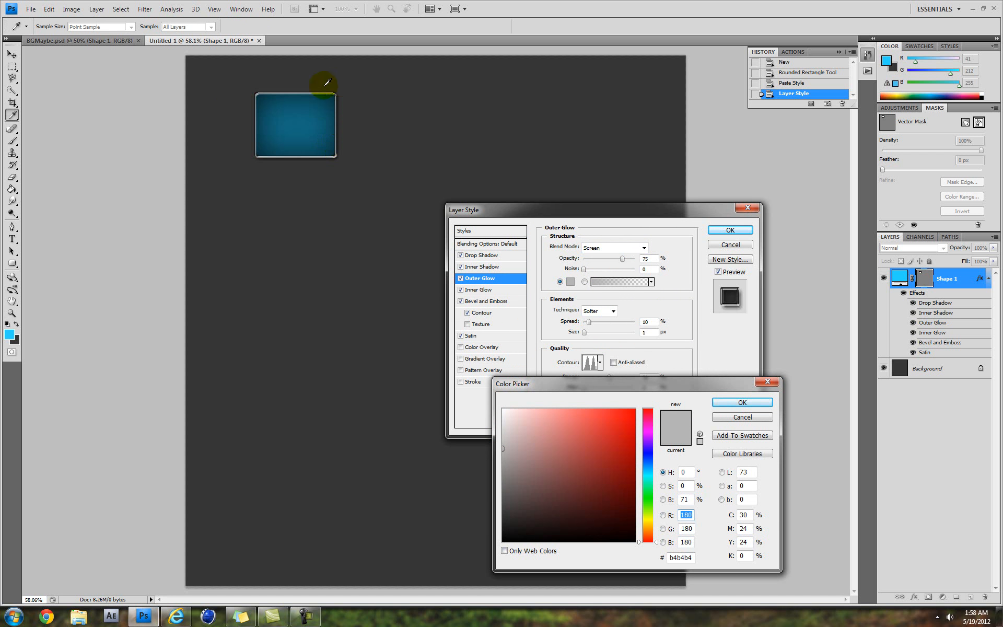
{"action": "left_click", "coordinate": [738, 403]}
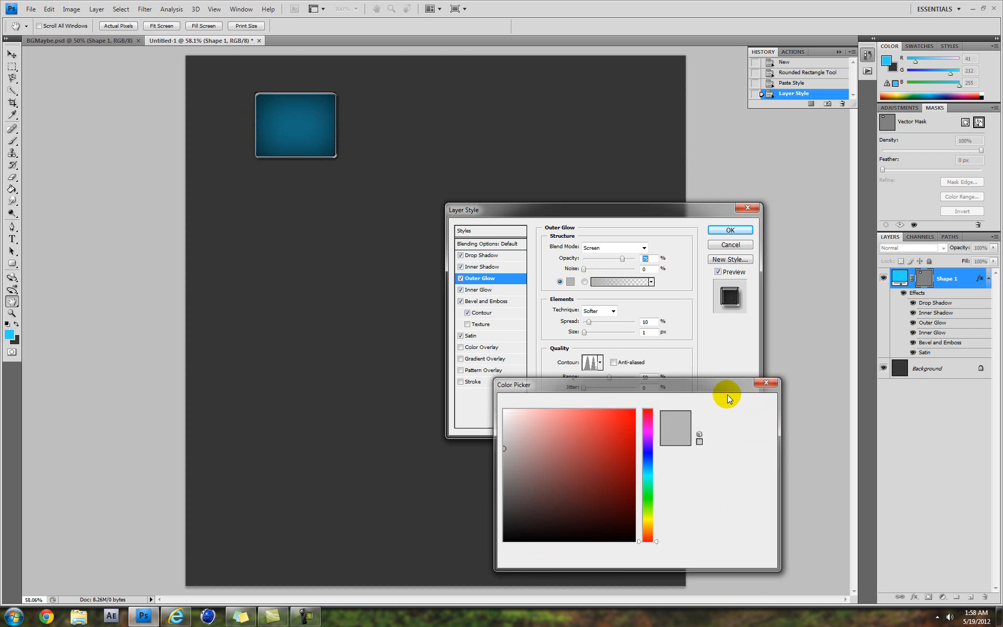
{"action": "left_click", "coordinate": [613, 312]}
{"action": "left_click", "coordinate": [615, 309]}
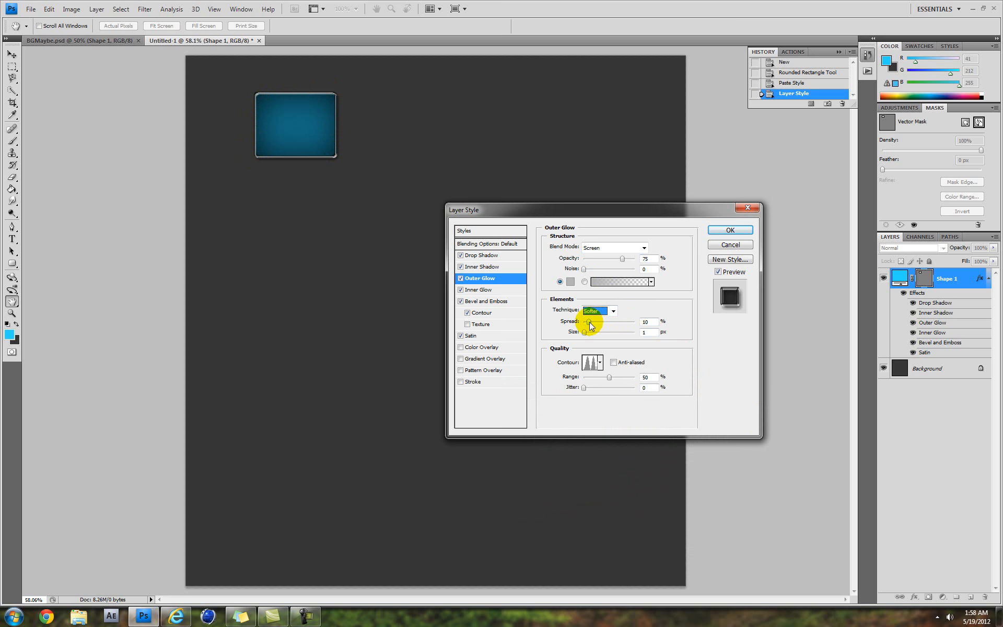
{"action": "left_click", "coordinate": [600, 362]}
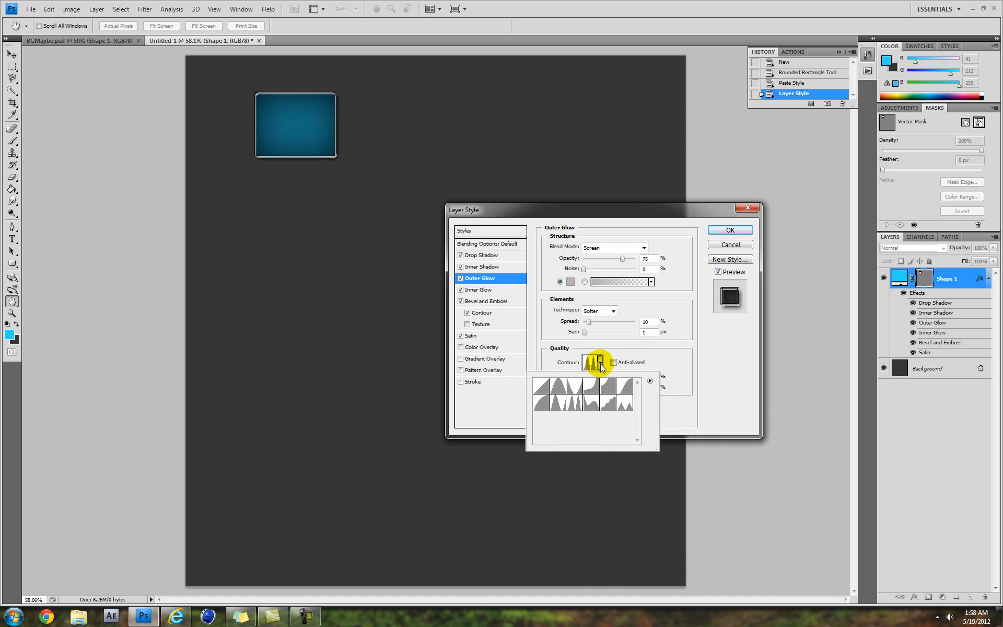
{"action": "left_click_drag", "start_coordinate": [580, 402], "coordinate": [576, 411]}
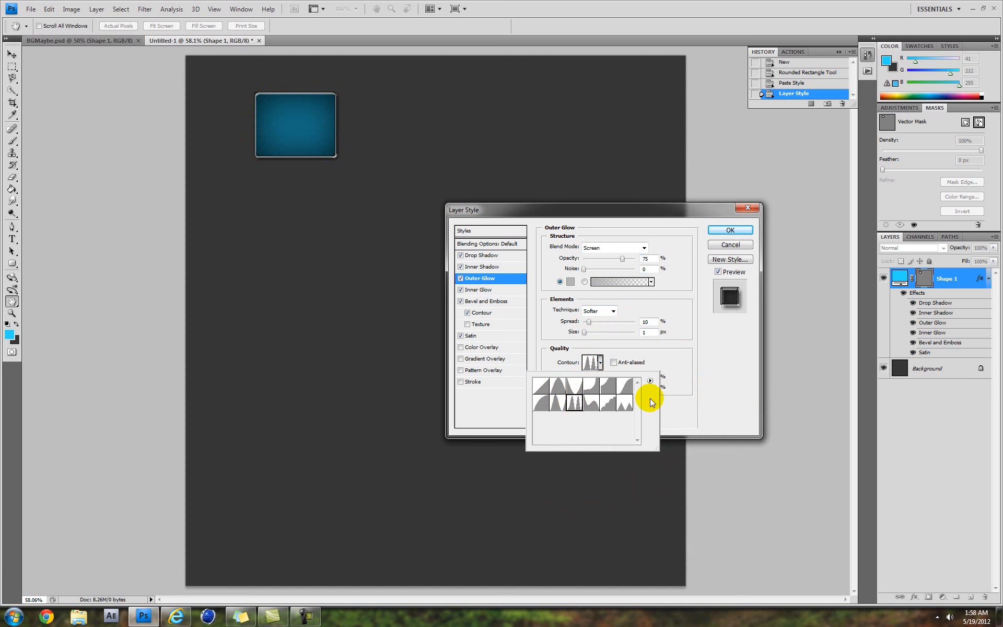
{"action": "left_click", "coordinate": [698, 410]}
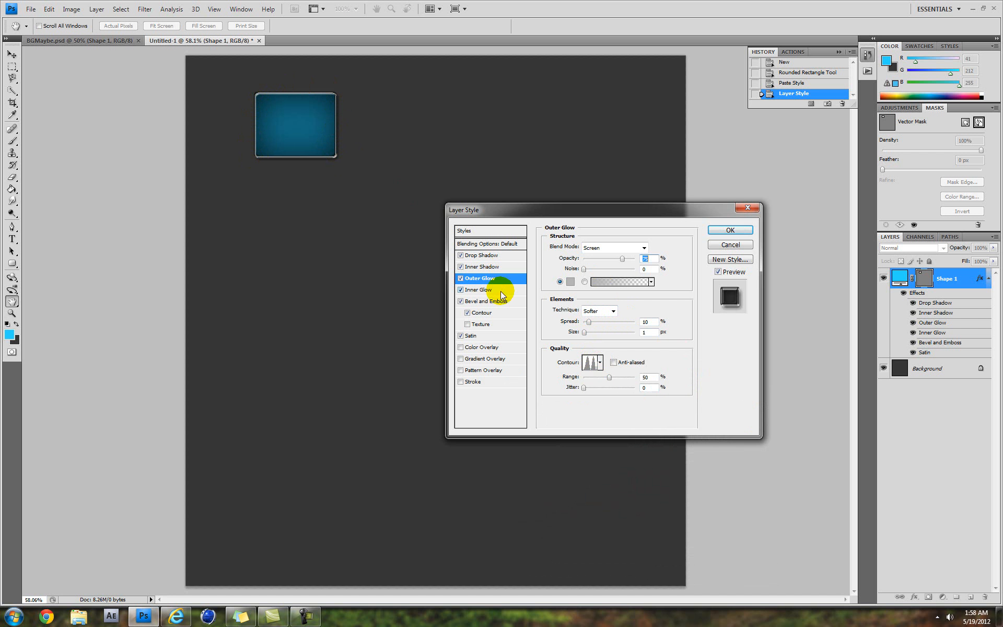
- Examine Shape 1's Inner Glow settings, including its glow color and technique, and compare them with the Outer Glow
{"action": "left_click", "coordinate": [475, 292]}
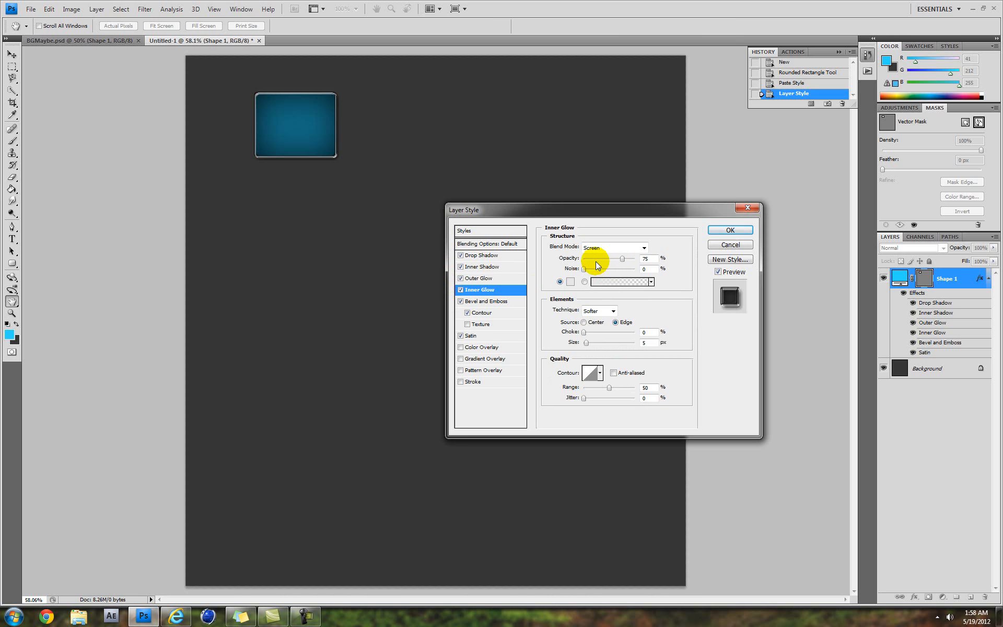
{"action": "left_click", "coordinate": [571, 283]}
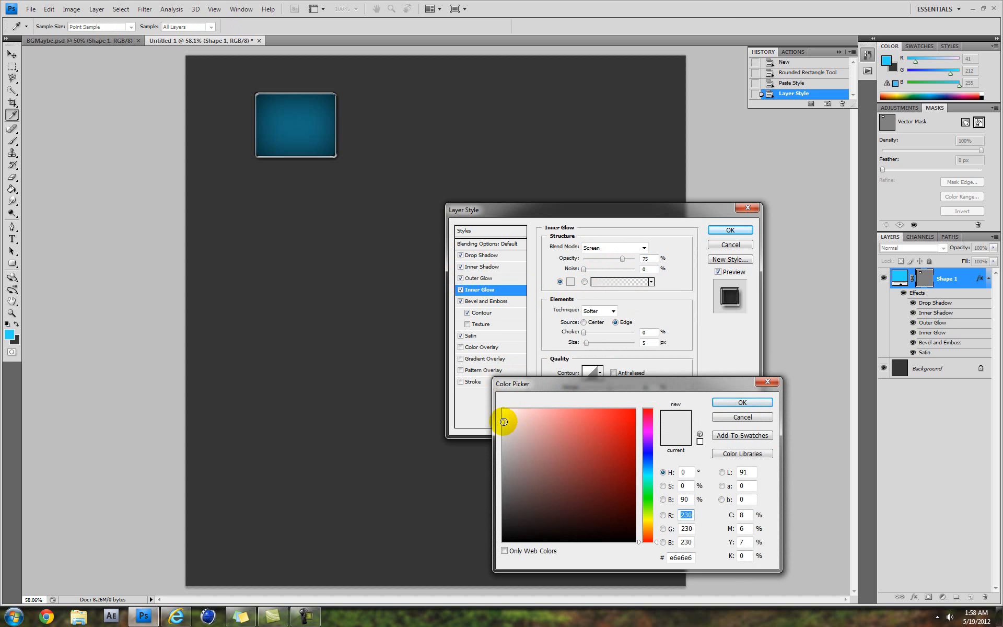
{"action": "left_click", "coordinate": [742, 402]}
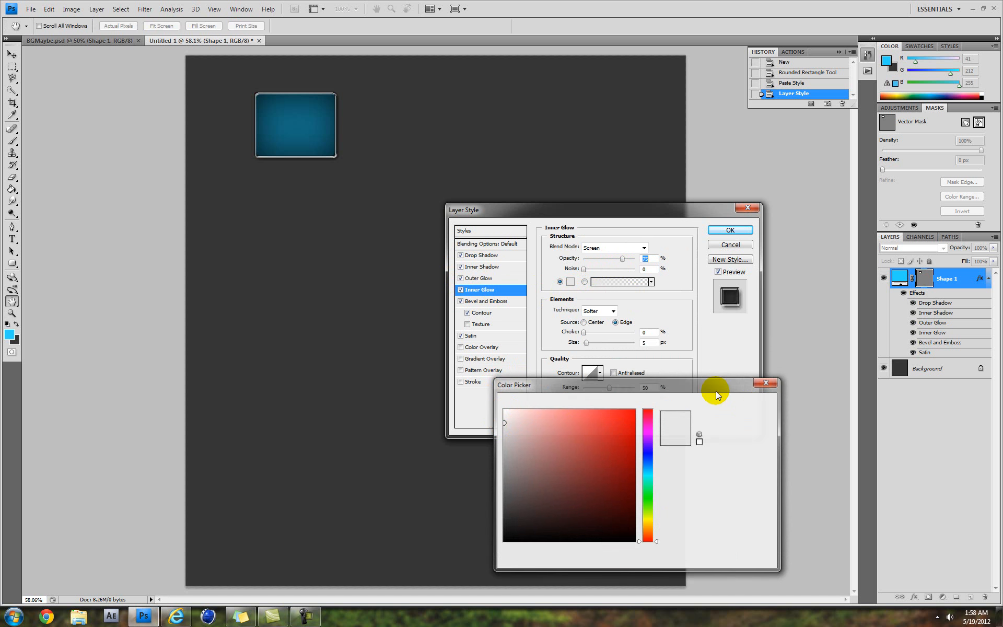
{"action": "left_click", "coordinate": [486, 281]}
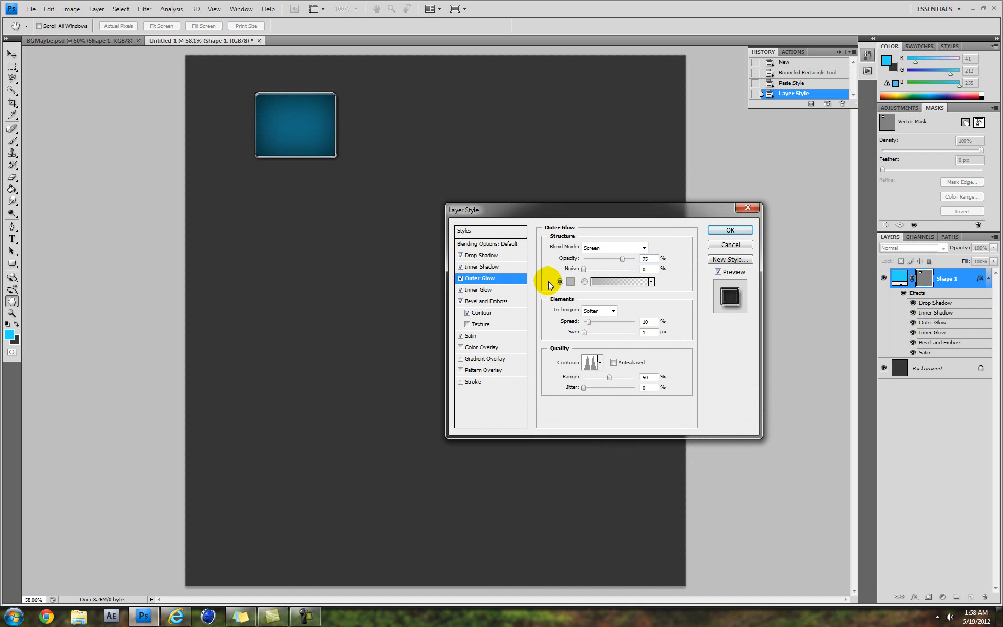
{"action": "left_click", "coordinate": [490, 292]}
{"action": "left_click", "coordinate": [613, 312]}
{"action": "left_click", "coordinate": [613, 312]}
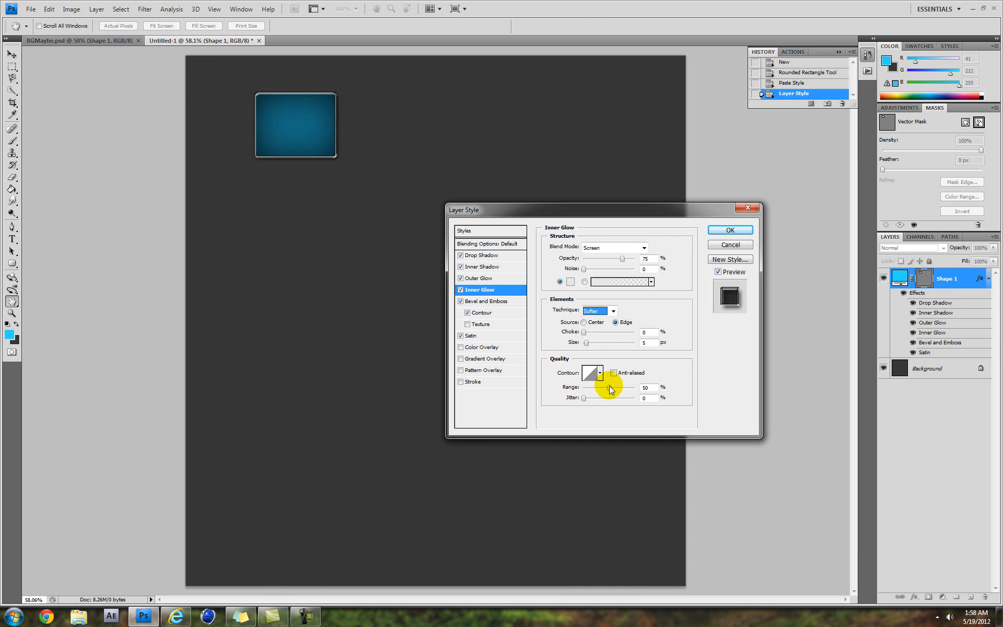
- Examine the style and technique options of Shape 1's Bevel and Emboss, keeping Pillow Emboss and Smooth
{"action": "left_click", "coordinate": [474, 302]}
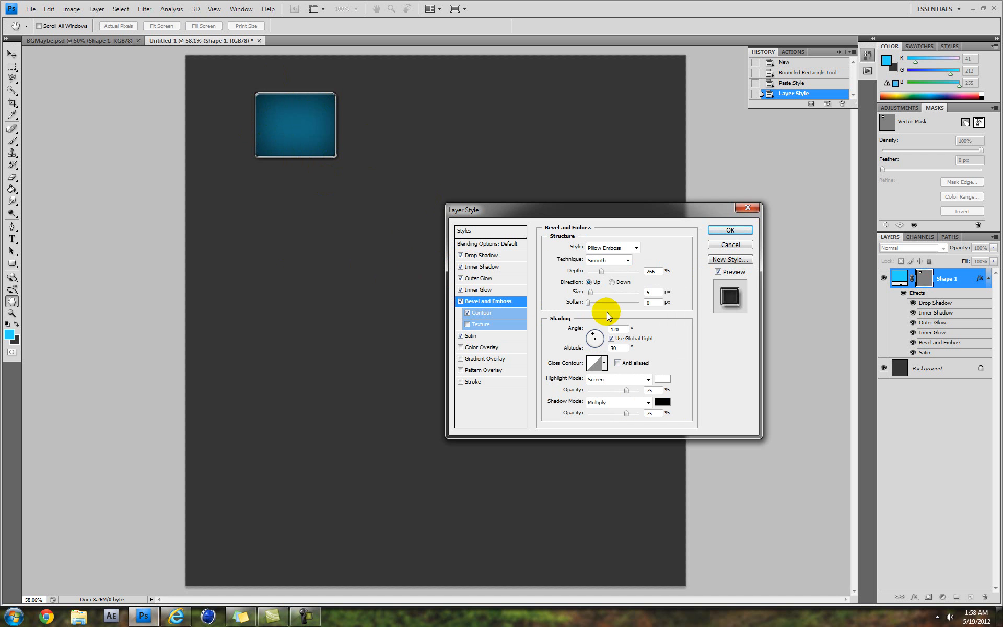
{"action": "left_click", "coordinate": [617, 248]}
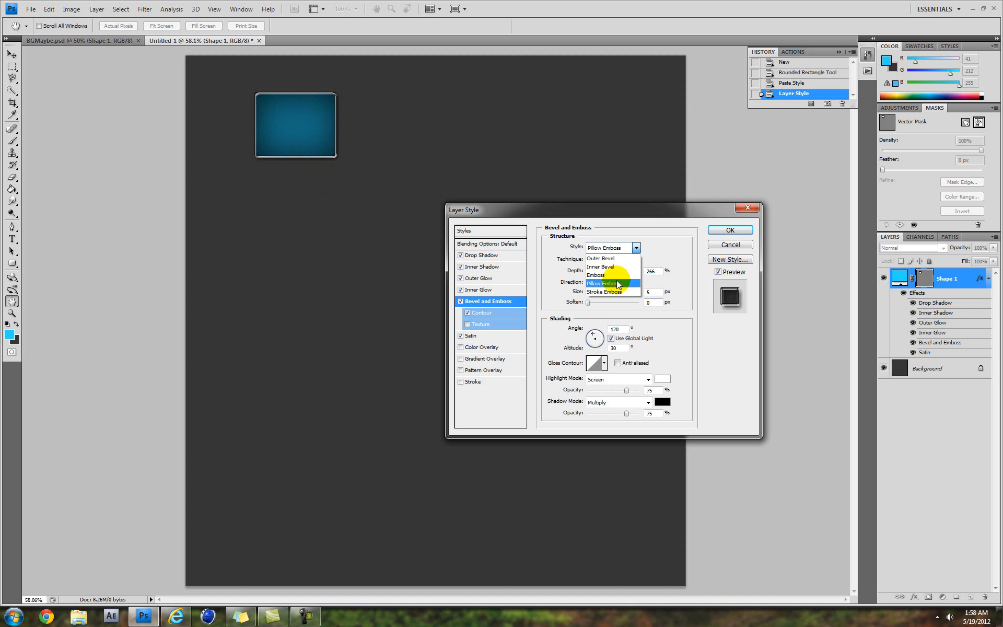
{"action": "left_click", "coordinate": [637, 246]}
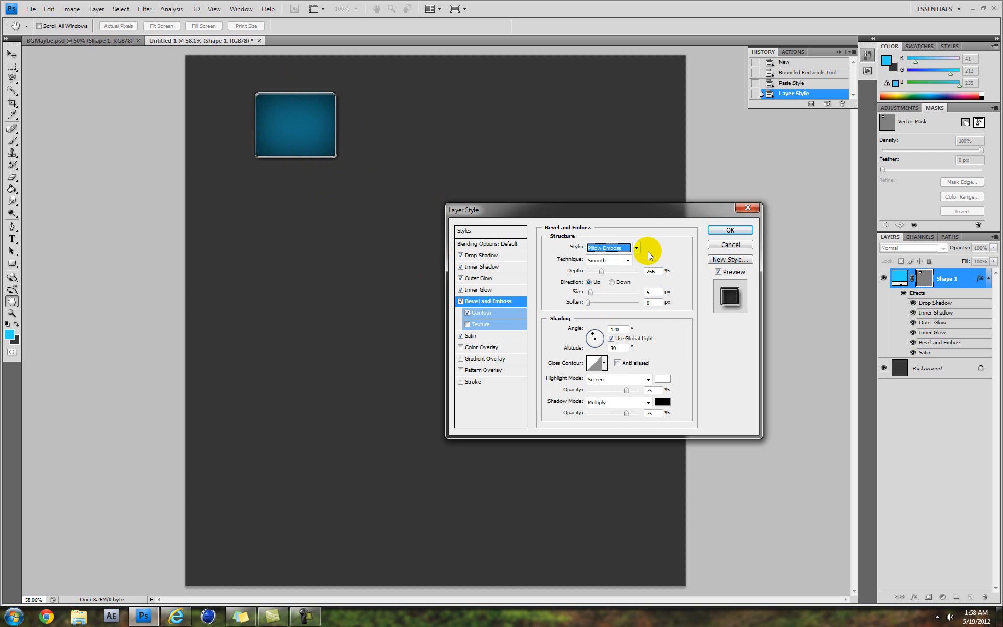
{"action": "left_click", "coordinate": [629, 262]}
{"action": "left_click", "coordinate": [630, 264]}
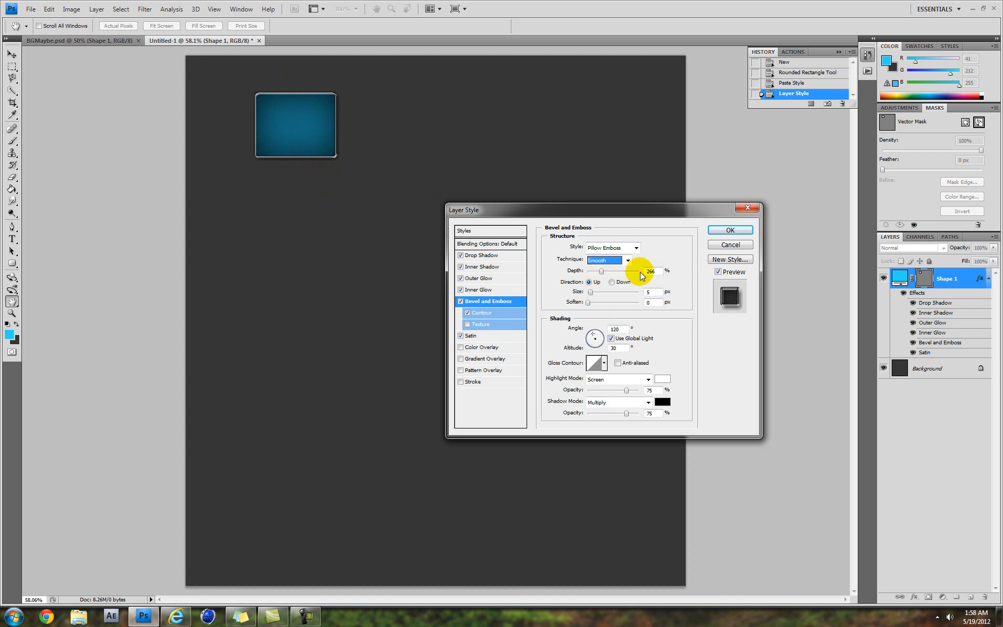
- Try a different Bevel and Emboss depth and set it back to 266%
{"action": "left_click_drag", "start_coordinate": [602, 271], "coordinate": [642, 270]}
{"action": "type", "text": "2"}
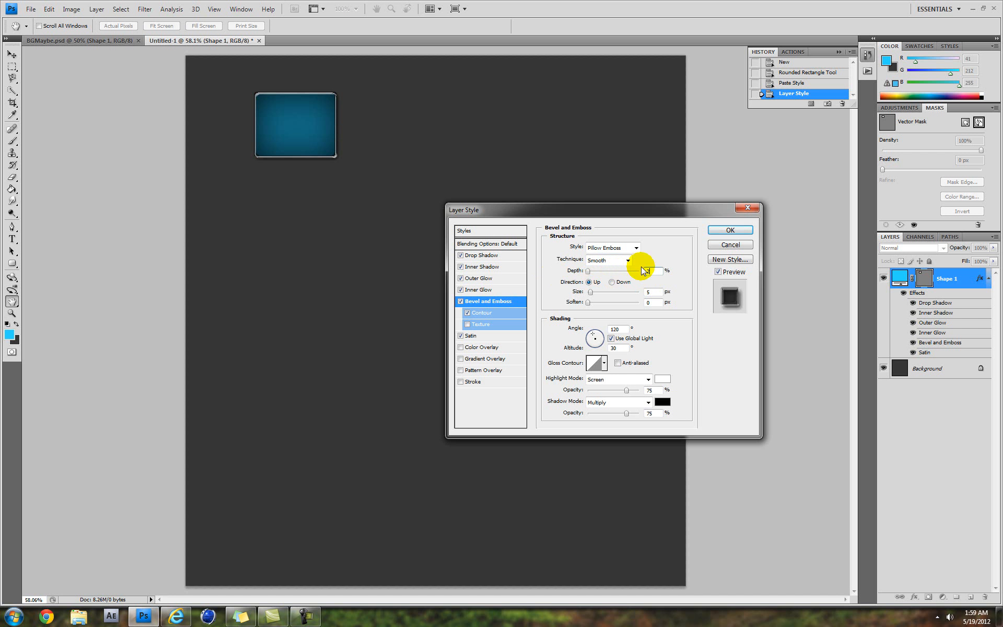
{"action": "type", "text": "66"}
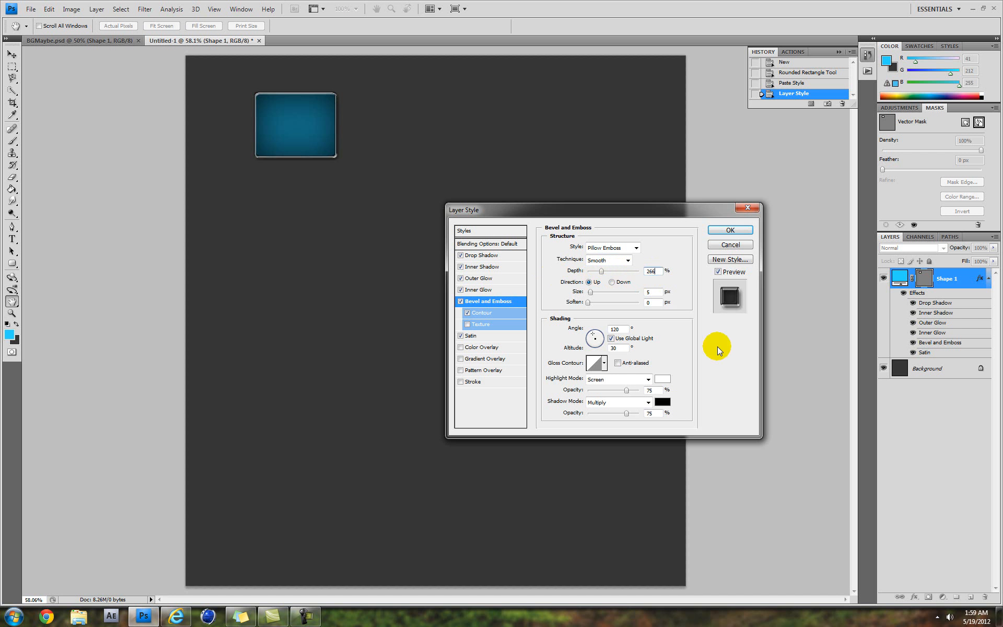
- Toggle the effect preview and compare the bevel's Down direction on the rectangle, returning the direction to Up
{"action": "left_click", "coordinate": [720, 272]}
{"action": "left_click", "coordinate": [719, 274]}
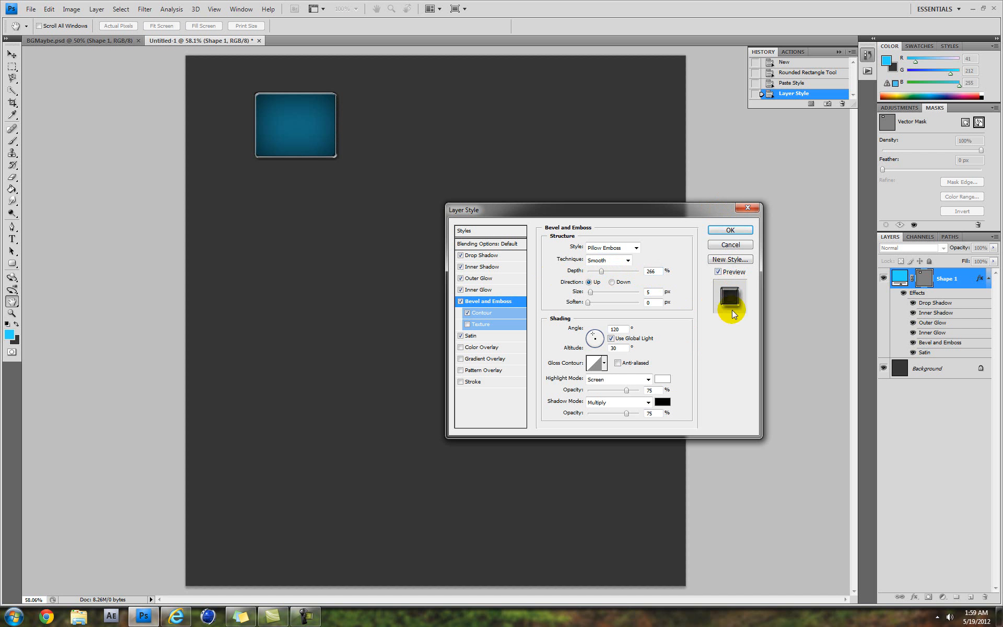
{"action": "left_click", "coordinate": [612, 282]}
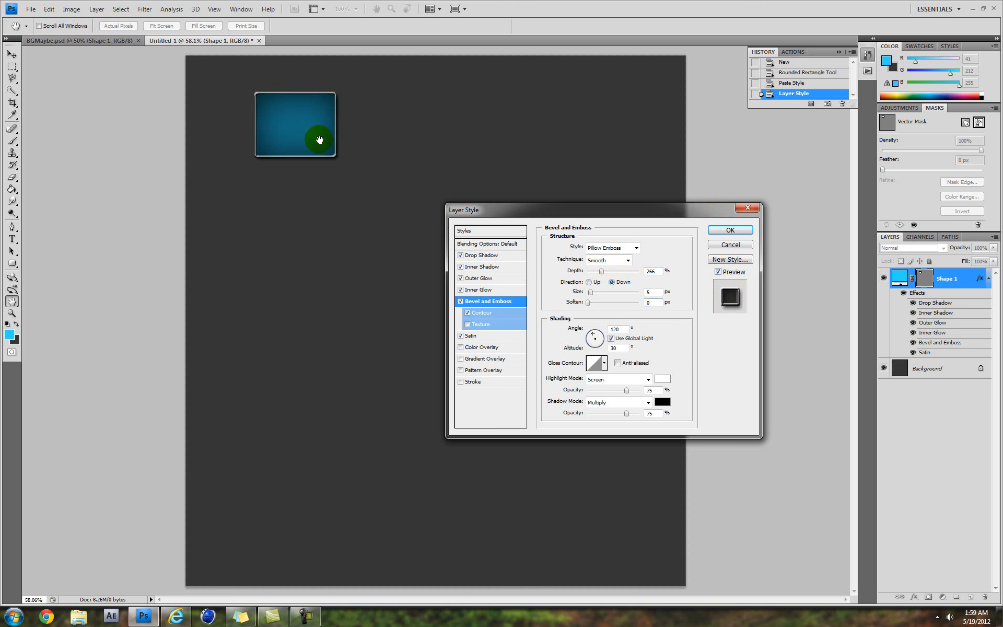
{"action": "left_click", "coordinate": [589, 282]}
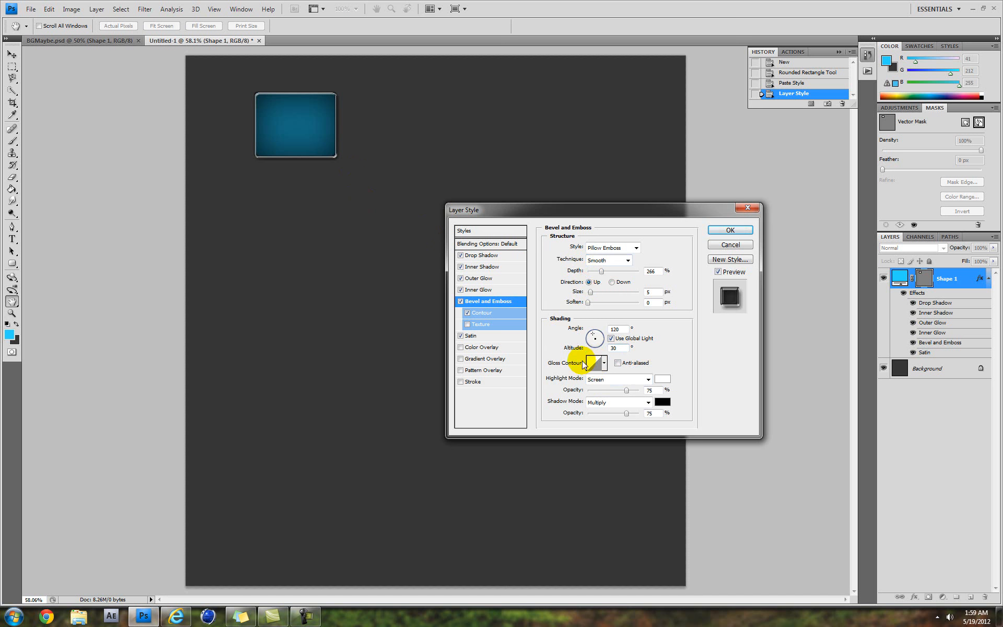
- Examine the contour presets and curve of Shape 1's Bevel and Emboss, keeping the narrow single-peaked preset
{"action": "left_click", "coordinate": [480, 313]}
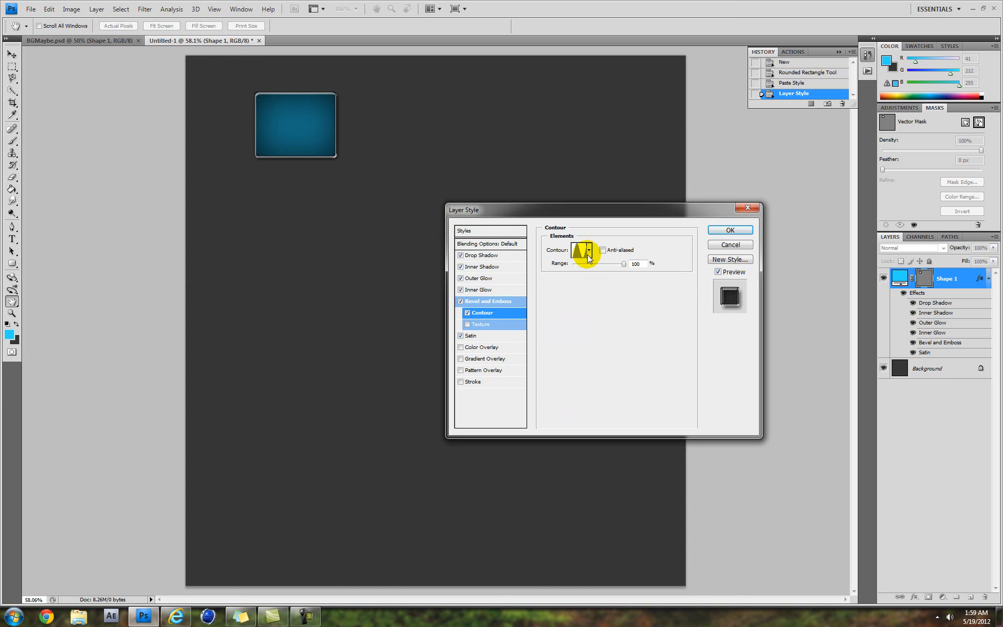
{"action": "left_click", "coordinate": [588, 254]}
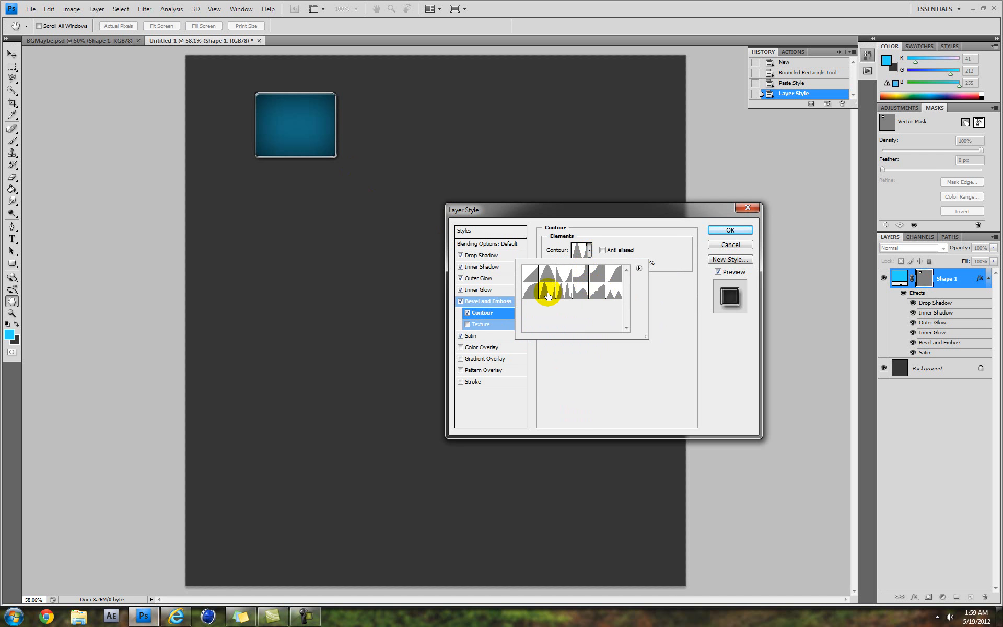
{"action": "left_click", "coordinate": [678, 358]}
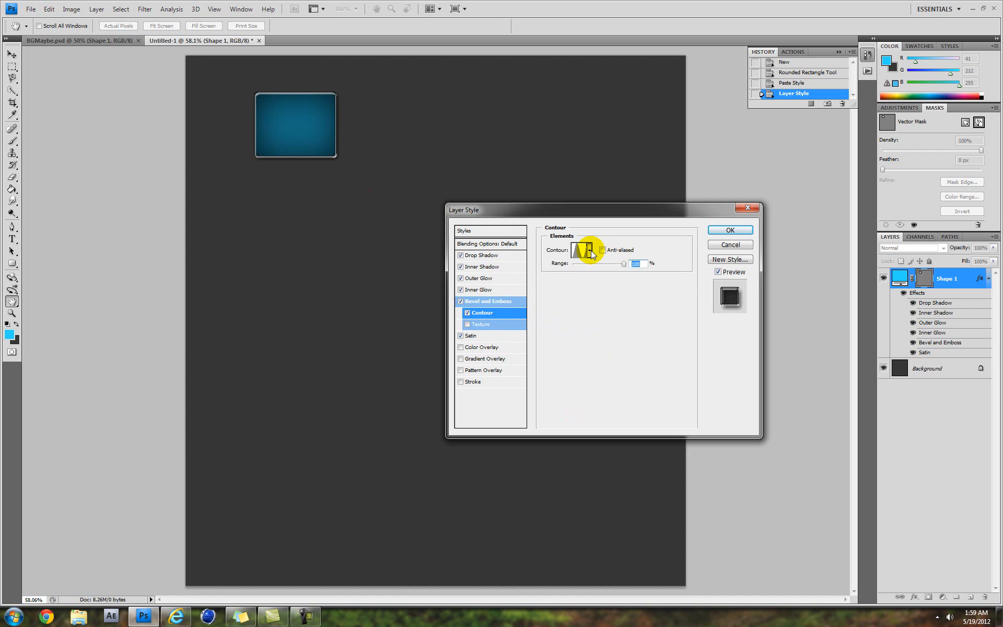
{"action": "left_click", "coordinate": [590, 251]}
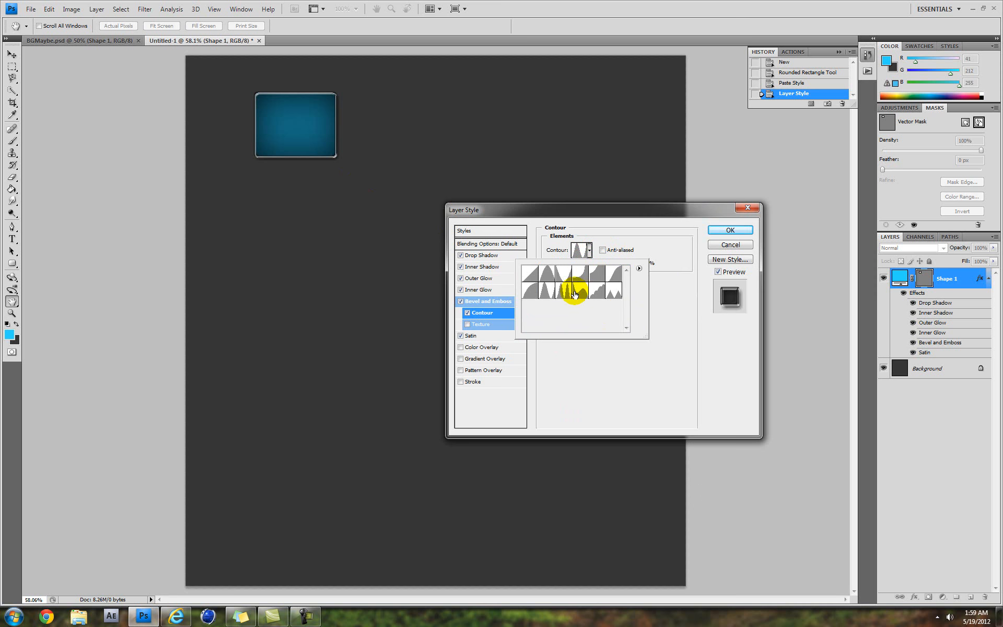
{"action": "double_click", "coordinate": [551, 294]}
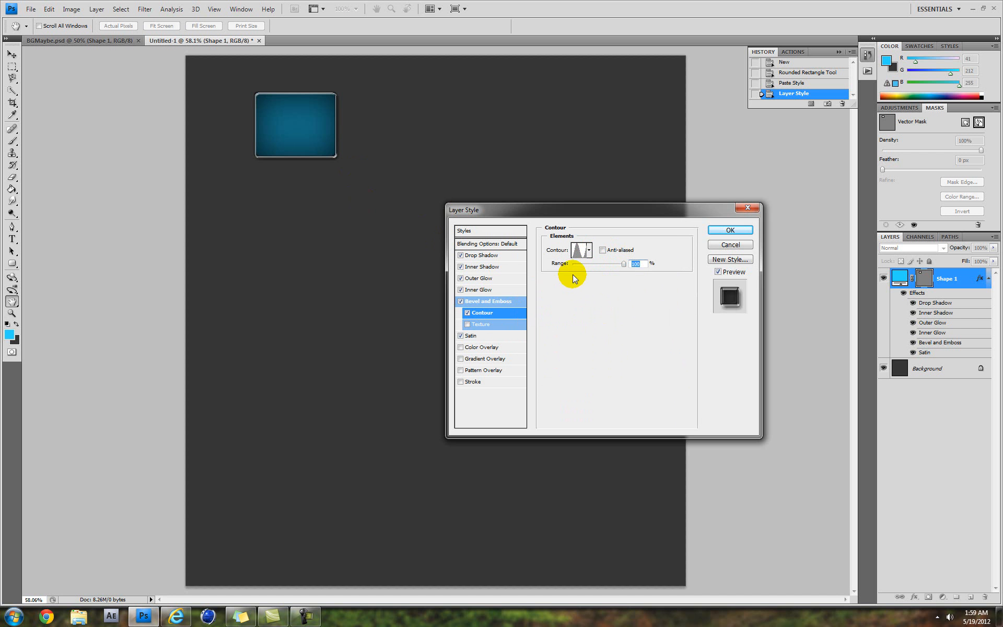
{"action": "left_click", "coordinate": [578, 250]}
{"action": "left_click", "coordinate": [582, 163]}
- Try several Bevel and Emboss contour presets, return to the narrow single-peaked one, and check the contour range
{"action": "left_click", "coordinate": [588, 250]}
{"action": "left_click", "coordinate": [543, 273]}
{"action": "left_click", "coordinate": [531, 294]}
{"action": "left_click", "coordinate": [579, 289]}
{"action": "left_click", "coordinate": [597, 290]}
{"action": "left_click", "coordinate": [615, 293]}
{"action": "left_click", "coordinate": [614, 273]}
{"action": "left_click", "coordinate": [597, 272]}
{"action": "left_click", "coordinate": [563, 273]}
{"action": "left_click", "coordinate": [546, 275]}
{"action": "left_click", "coordinate": [553, 291]}
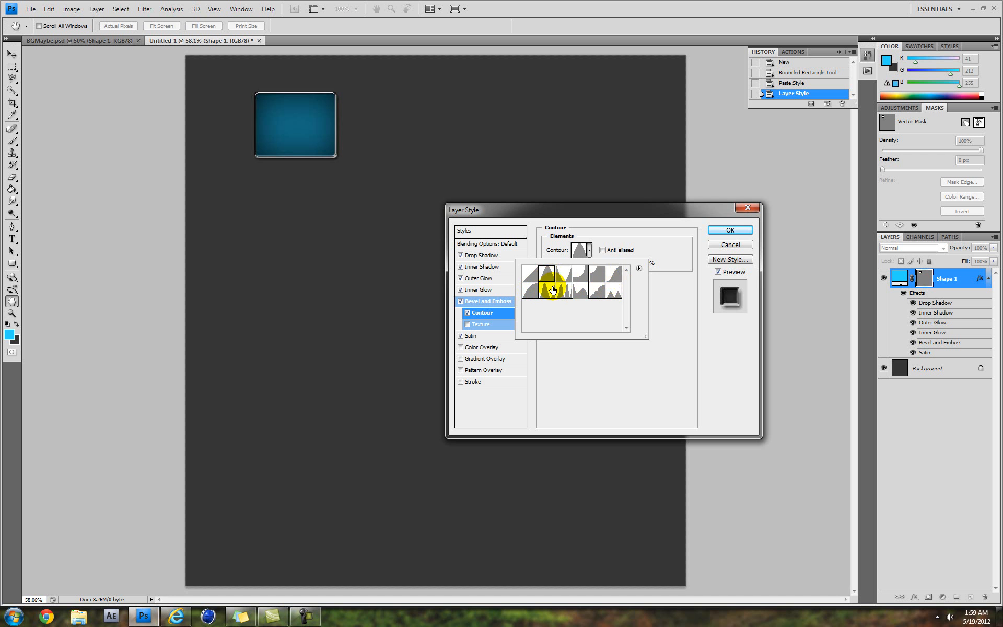
{"action": "left_click", "coordinate": [563, 291]}
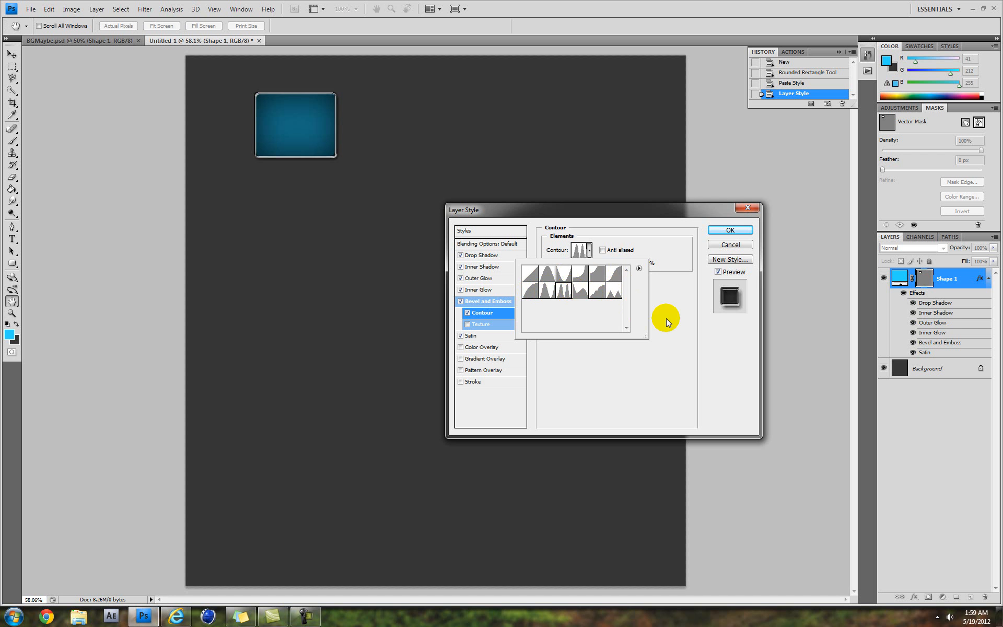
{"action": "left_click", "coordinate": [546, 293]}
{"action": "left_click", "coordinate": [660, 364]}
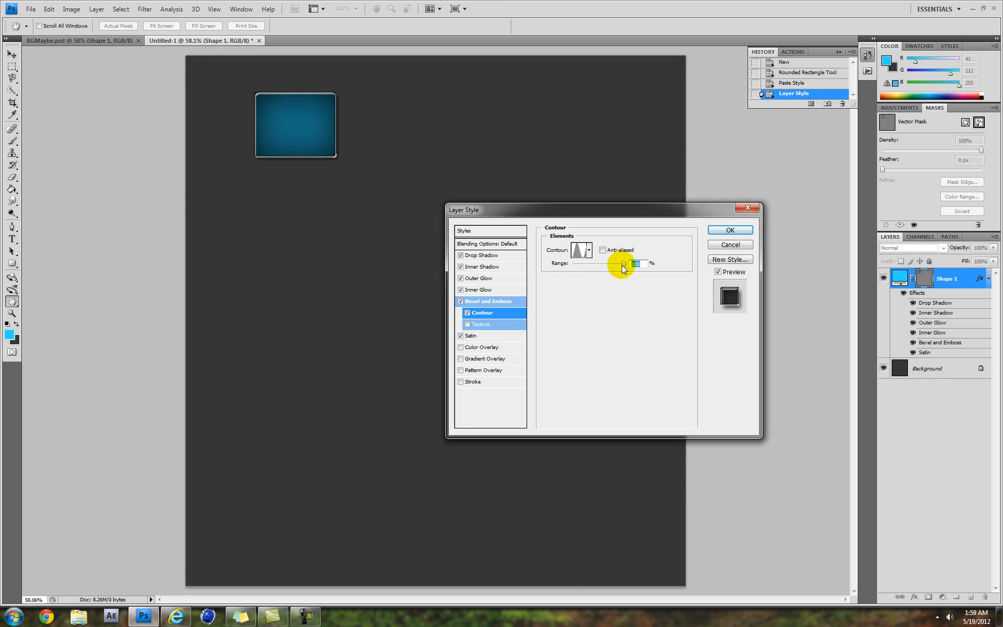
{"action": "left_click_drag", "start_coordinate": [587, 265], "coordinate": [641, 269]}
- Set Shape 1's Satin size to 19 px and apply the layer style
{"action": "left_click", "coordinate": [474, 336]}
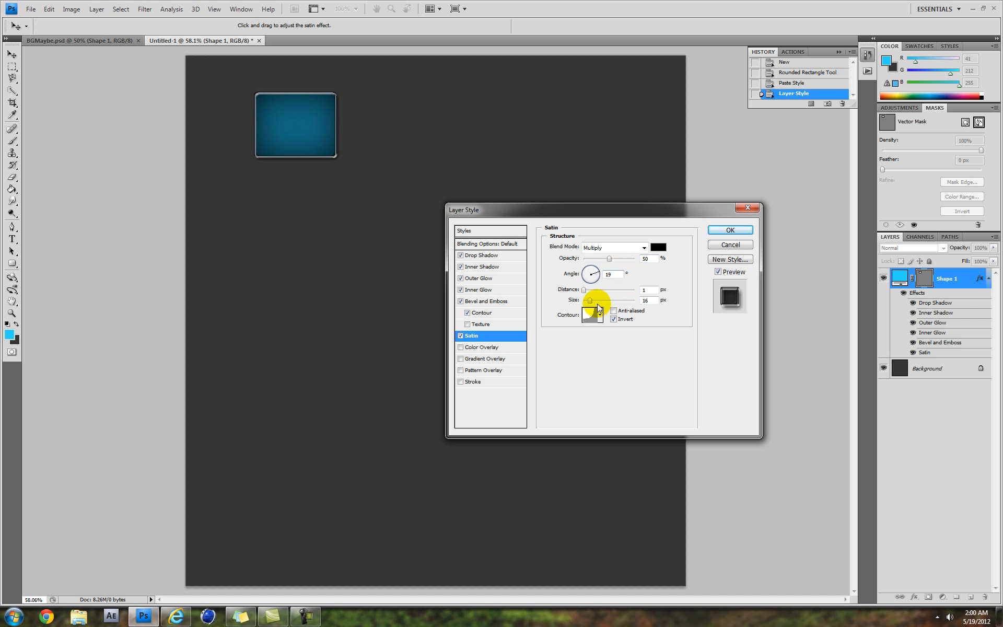
{"action": "left_click_drag", "start_coordinate": [590, 299], "coordinate": [611, 303]}
{"action": "left_click_drag", "start_coordinate": [633, 303], "coordinate": [594, 305]}
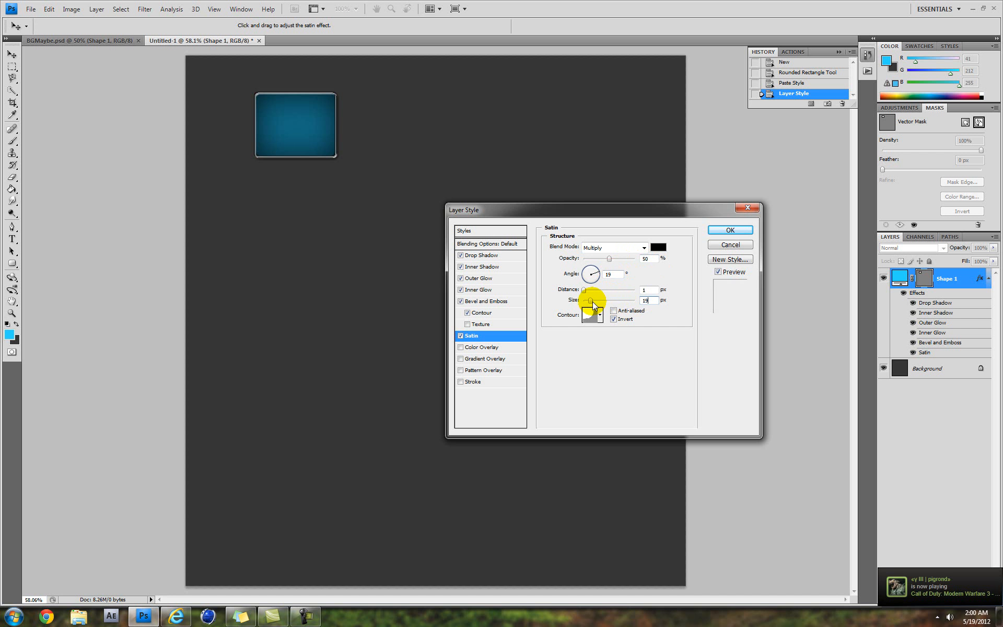
{"action": "key", "text": "Return"}
{"action": "key", "text": "z"}
- Reopen Shape 1's blending options and choose the concave-curve contour preset in the first preset row for Satin
{"action": "right_click", "coordinate": [972, 302]}
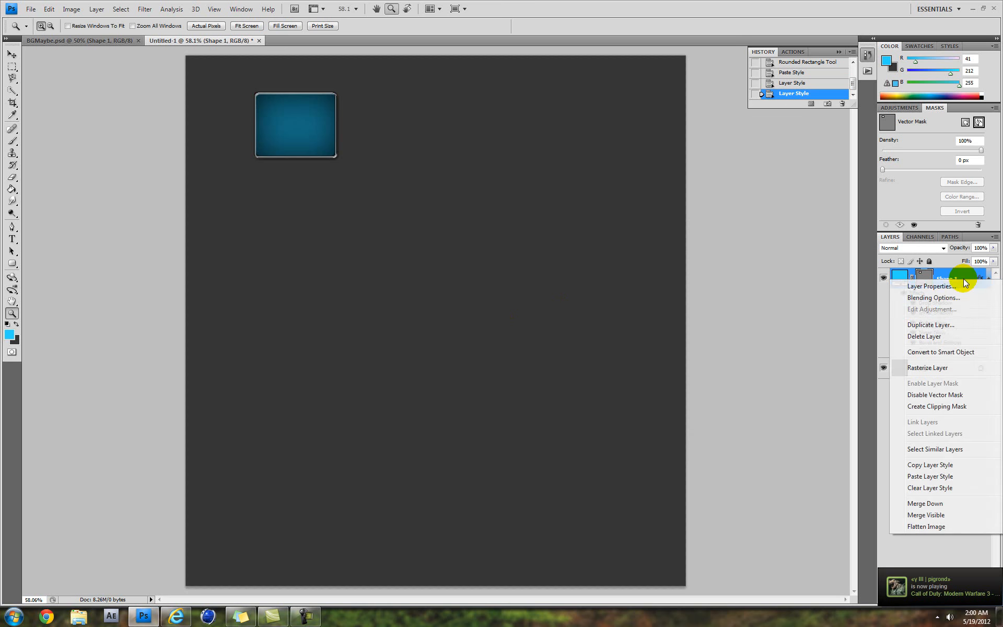
{"action": "left_click", "coordinate": [942, 294]}
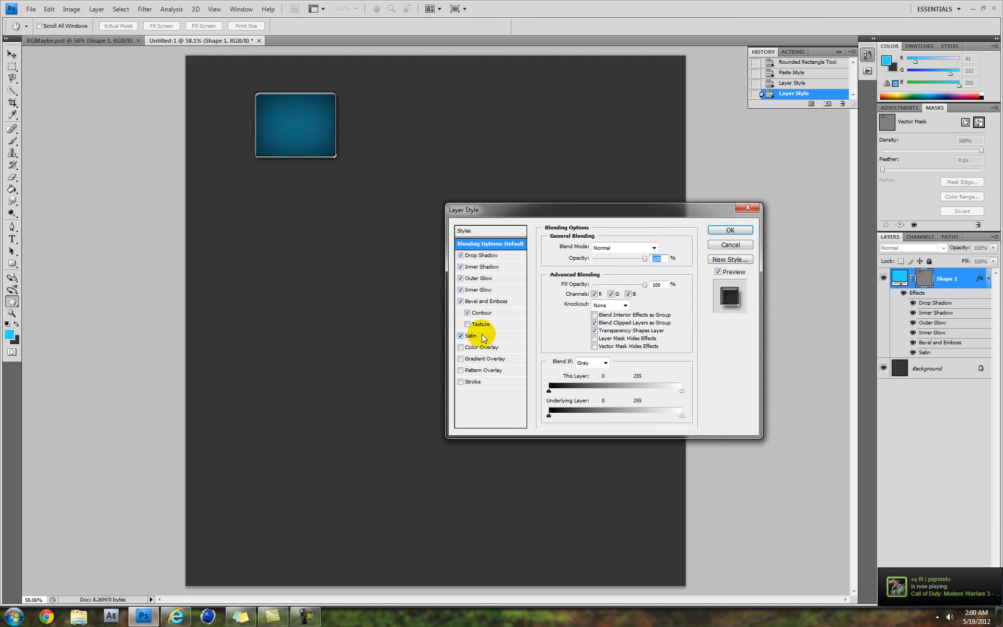
{"action": "left_click", "coordinate": [482, 336]}
{"action": "left_click", "coordinate": [599, 314]}
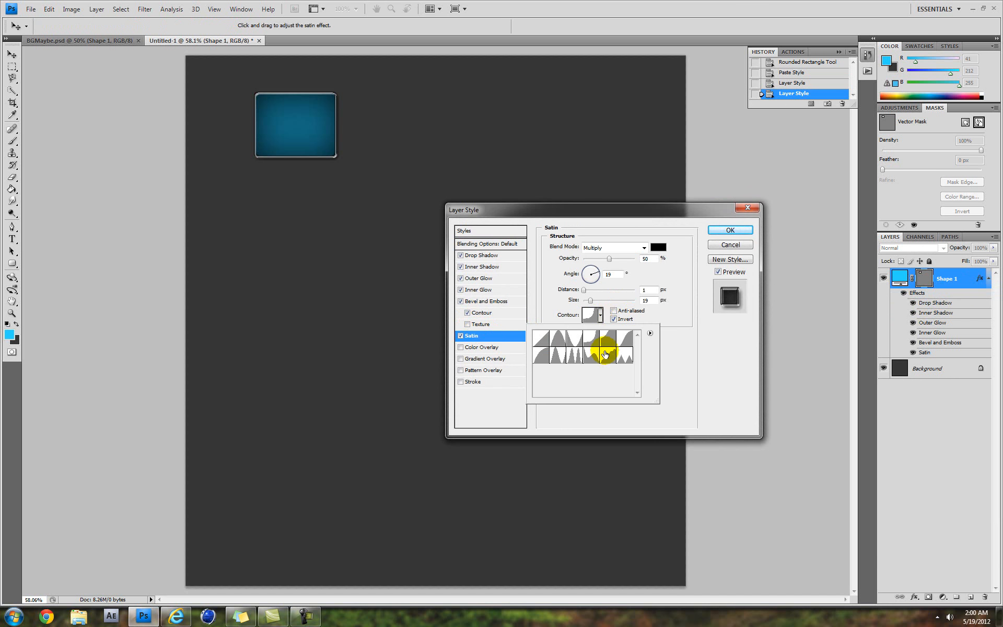
{"action": "double_click", "coordinate": [593, 342]}
- Try several other Satin contour presets, including the linear and inverted-cone ones, and compare their effect on the rectangle
{"action": "left_click", "coordinate": [600, 317]}
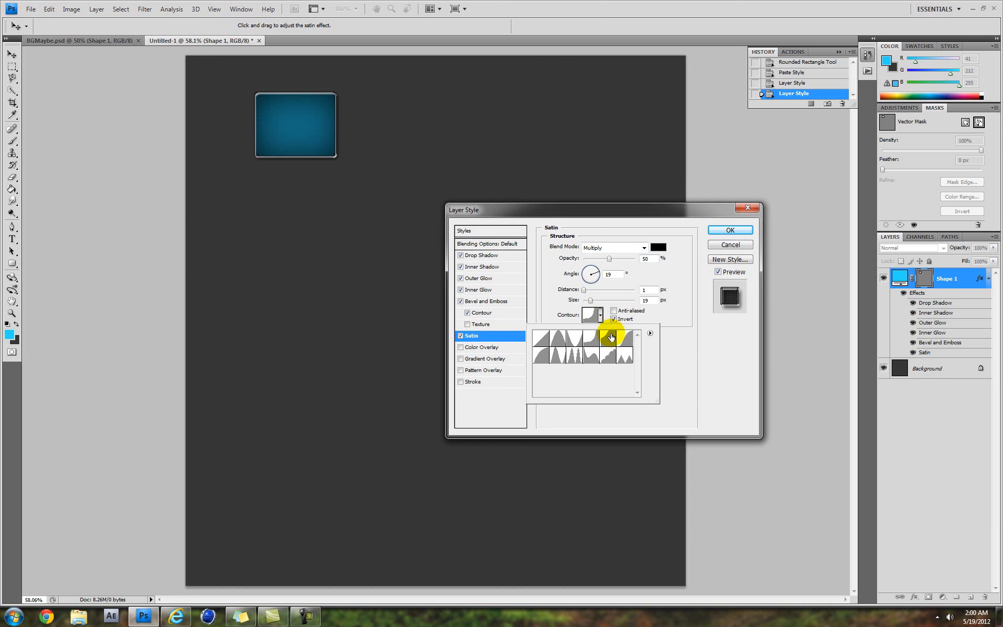
{"action": "left_click", "coordinate": [601, 357]}
{"action": "left_click", "coordinate": [586, 359]}
{"action": "left_click", "coordinate": [571, 361]}
{"action": "left_click", "coordinate": [561, 361]}
{"action": "left_click", "coordinate": [542, 359]}
{"action": "left_click", "coordinate": [543, 336]}
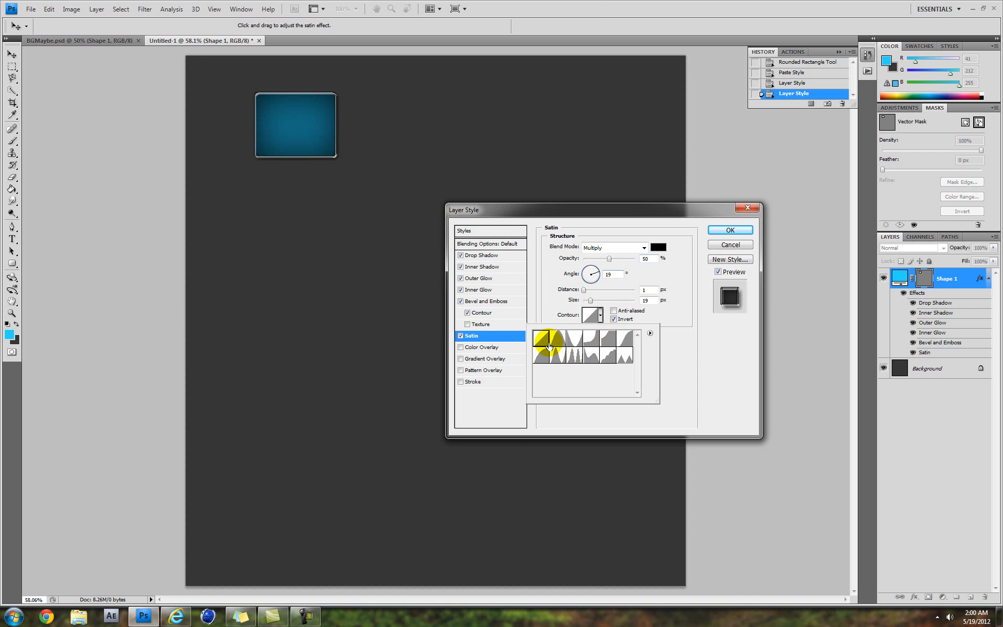
{"action": "left_click", "coordinate": [575, 340]}
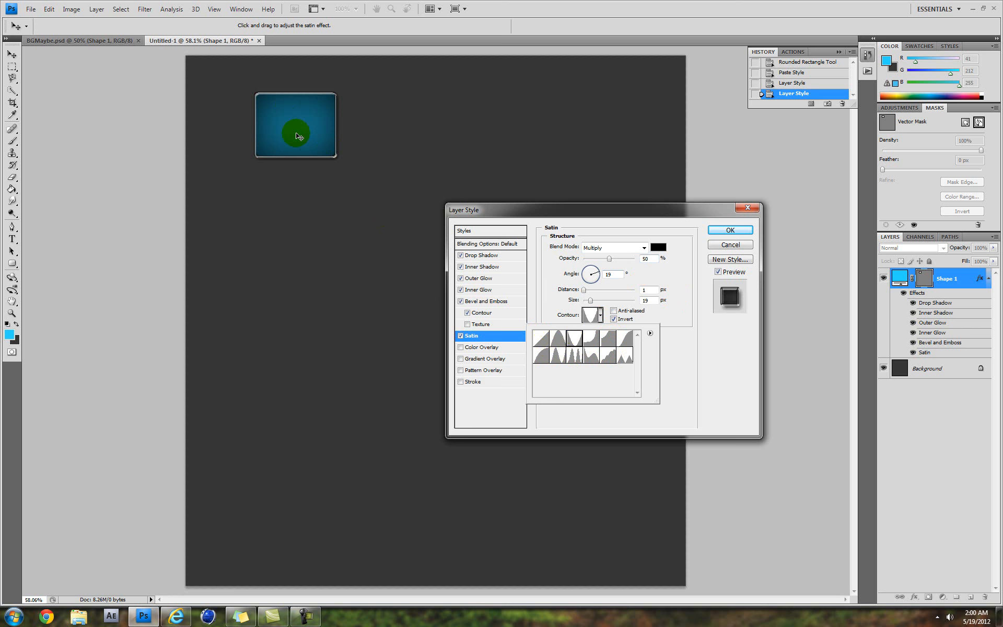
{"action": "left_click", "coordinate": [688, 361]}
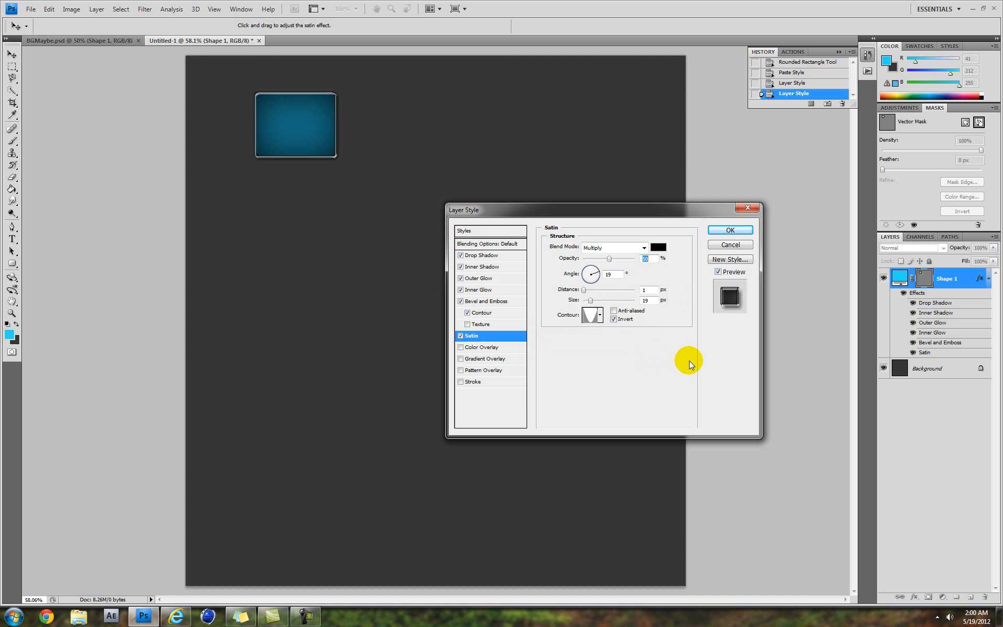
- Set the Satin contour back to the concave-curve preset and apply the layer style
{"action": "left_click", "coordinate": [600, 315]}
{"action": "left_click", "coordinate": [607, 339]}
{"action": "left_click", "coordinate": [592, 340]}
{"action": "left_click", "coordinate": [725, 341]}
{"action": "left_click", "coordinate": [738, 233]}
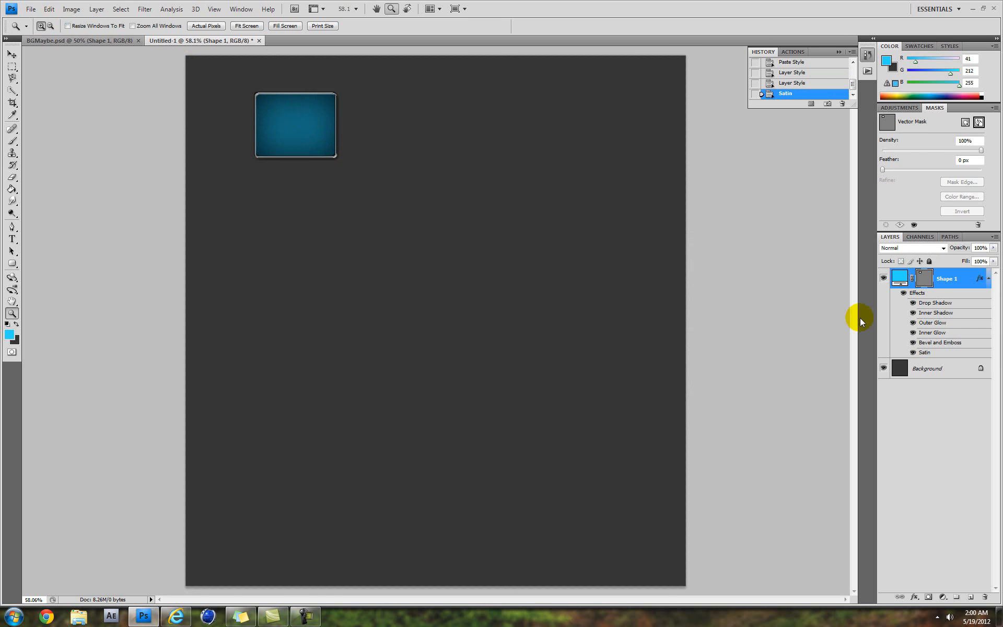
{"action": "right_click", "coordinate": [963, 283]}
{"action": "left_click", "coordinate": [839, 307]}
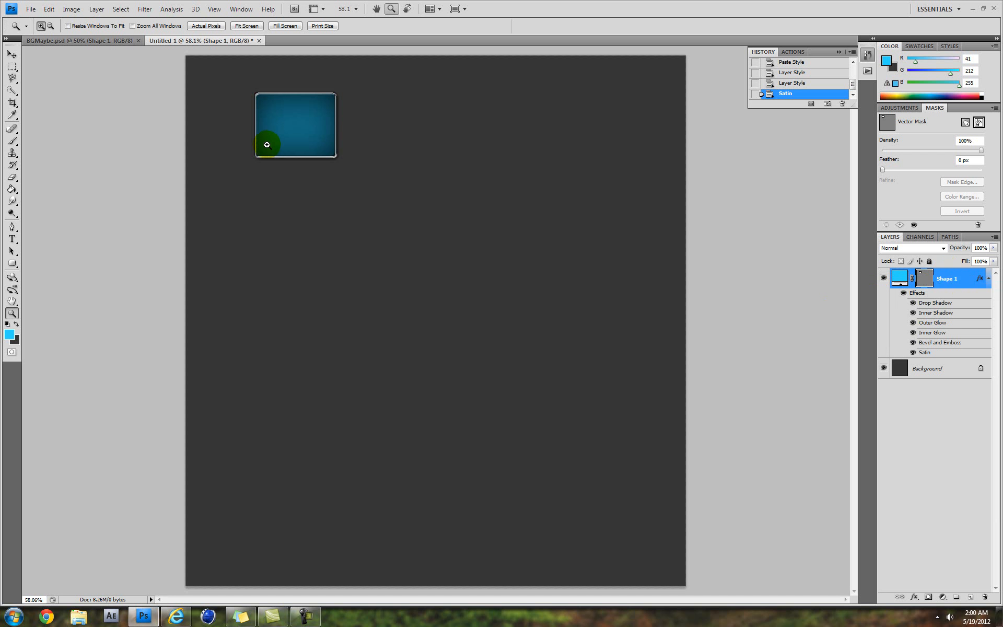
{"action": "key", "text": "ctrl+plus"}
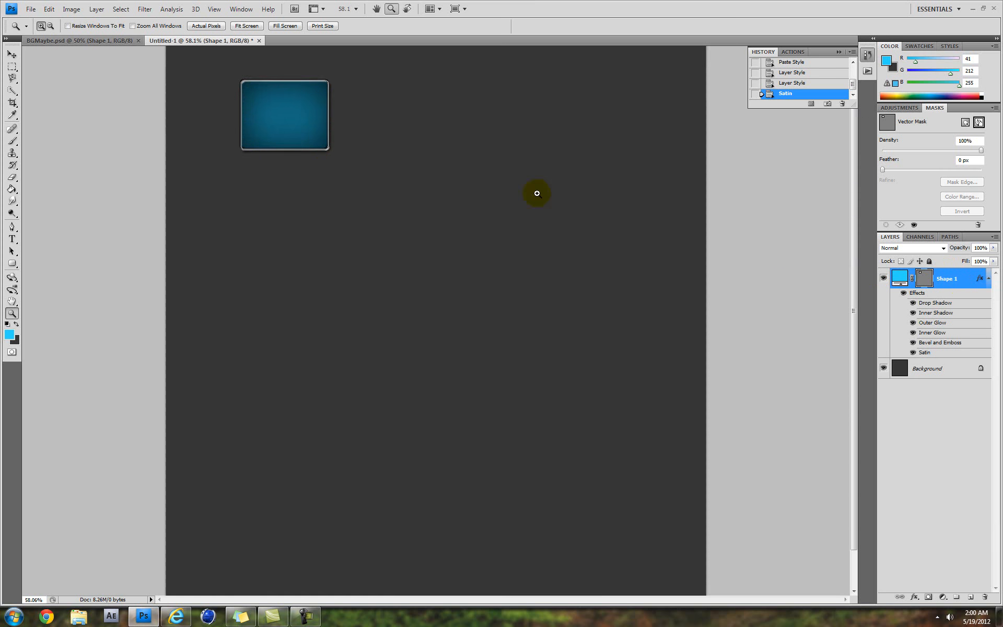
{"action": "right_click", "coordinate": [192, 150]}
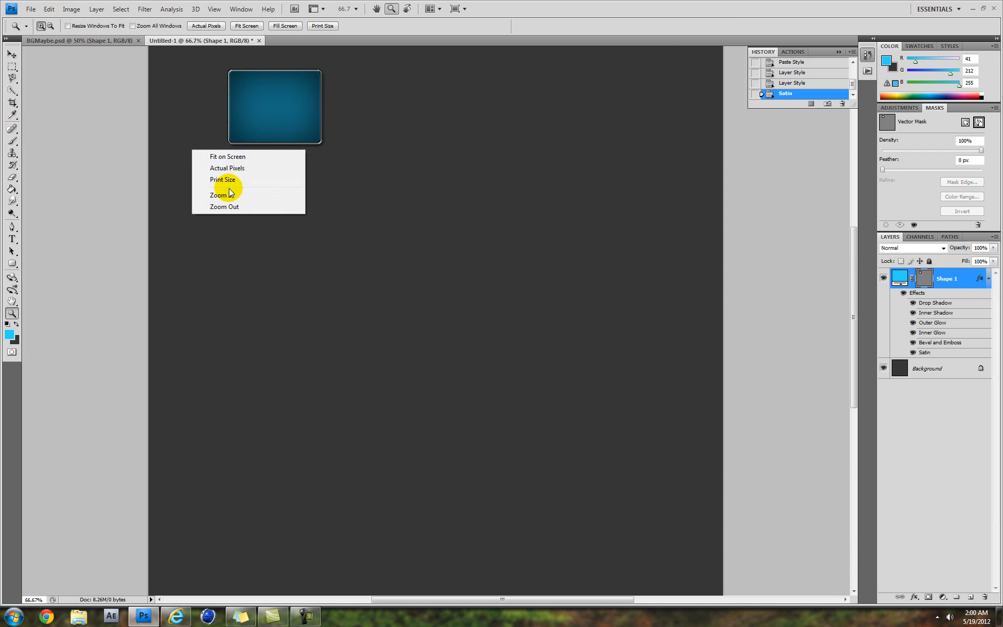
{"action": "left_click", "coordinate": [241, 158]}
- Add the text "COD" in 94.49 pt light blue on the rounded rectangle and move it down to the rectangle's middle
{"action": "left_click", "coordinate": [12, 239]}
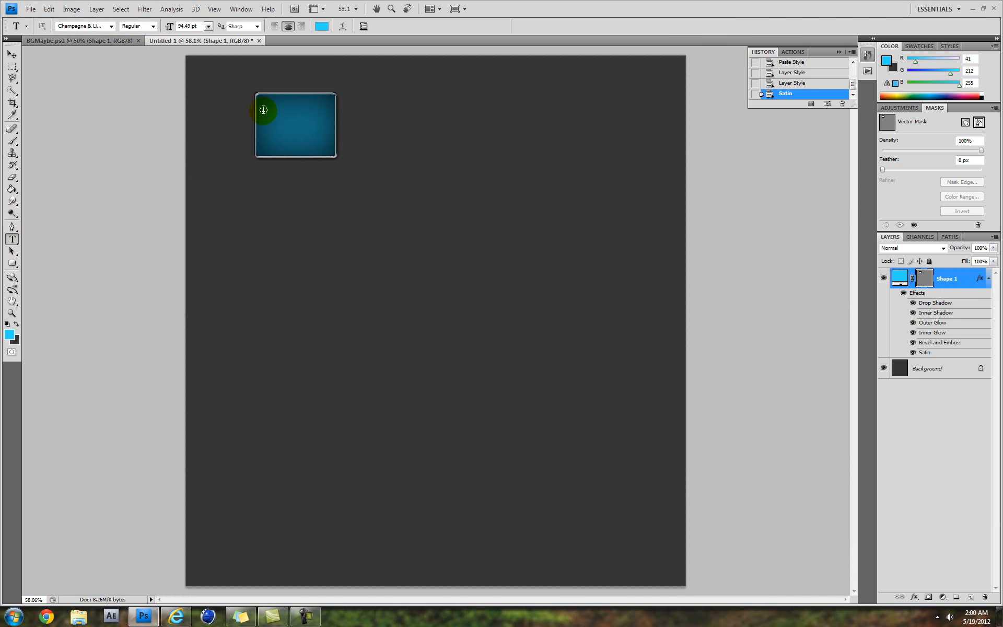
{"action": "left_click", "coordinate": [269, 125]}
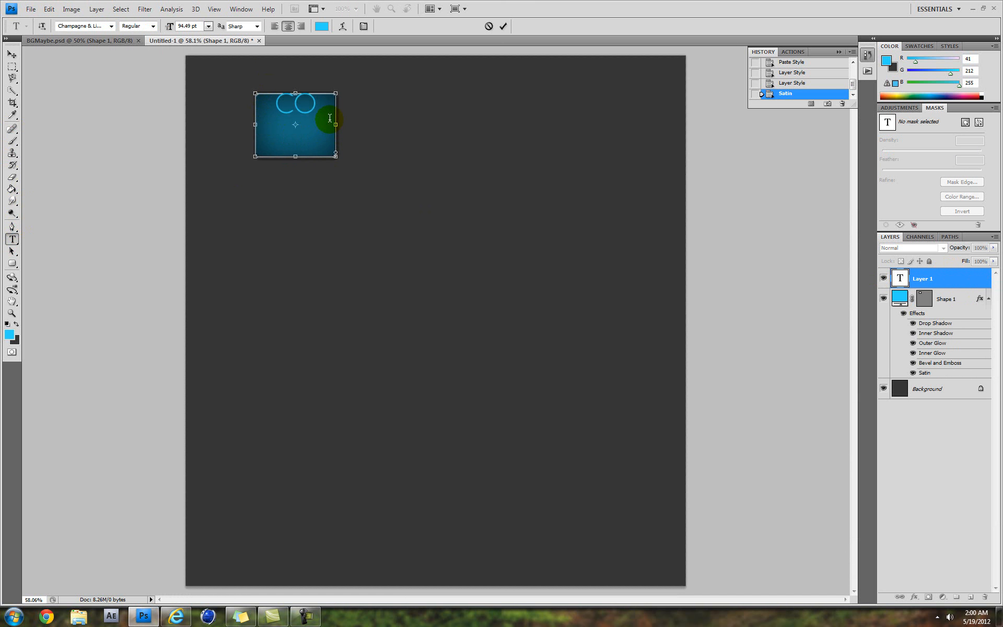
{"action": "type", "text": "D"}
{"action": "left_click", "coordinate": [12, 54]}
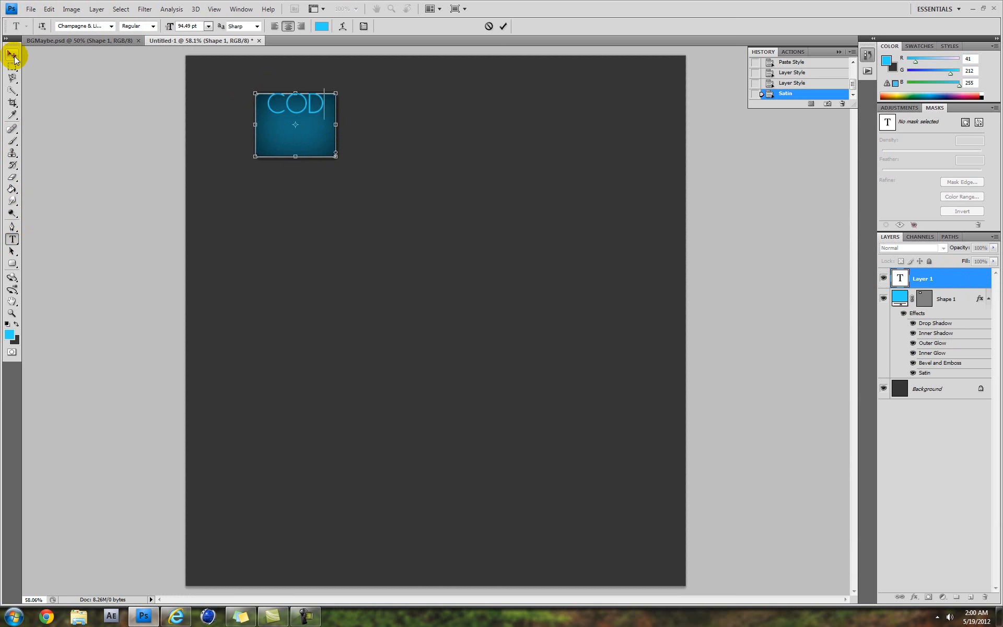
{"action": "left_click_drag", "start_coordinate": [301, 107], "coordinate": [299, 131]}
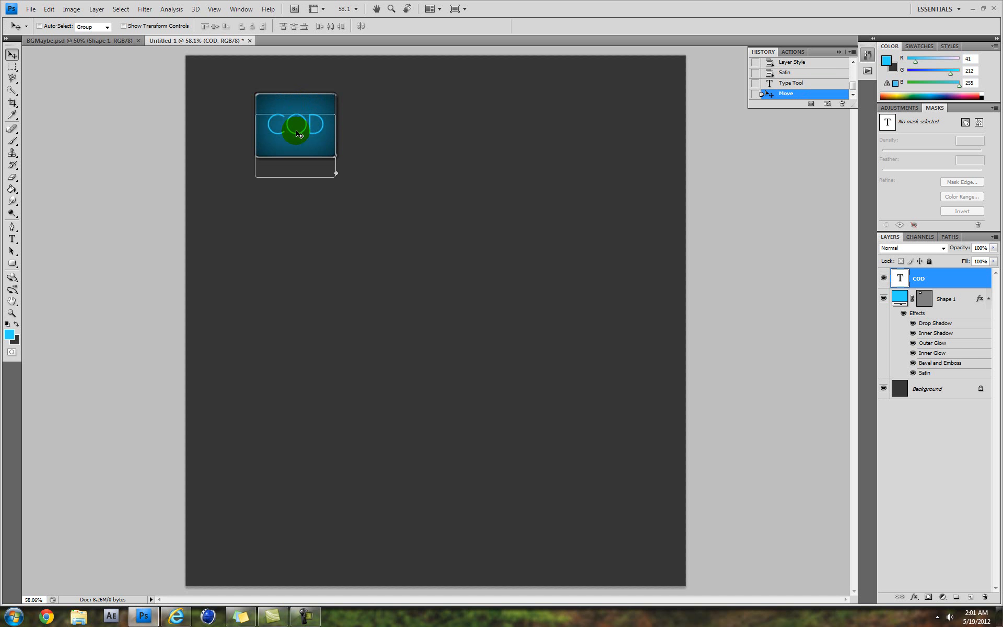
- Copy the layer style of the COD text in BGMaybe.psd and paste it onto the COD text layer in Untitled-1
{"action": "left_click", "coordinate": [85, 40]}
{"action": "left_click_drag", "start_coordinate": [996, 405], "coordinate": [966, 324]}
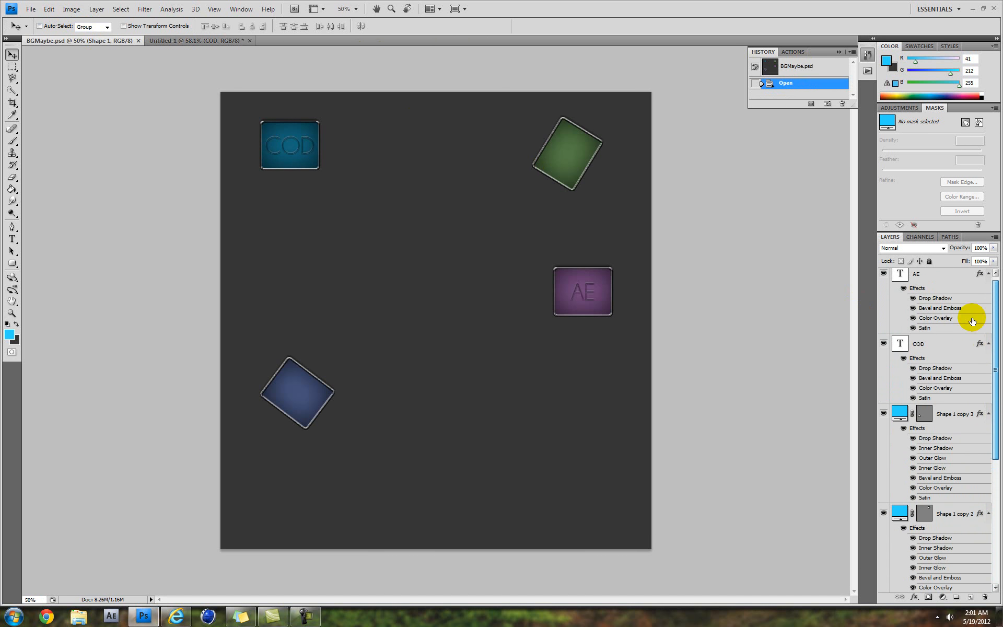
{"action": "right_click", "coordinate": [935, 347]}
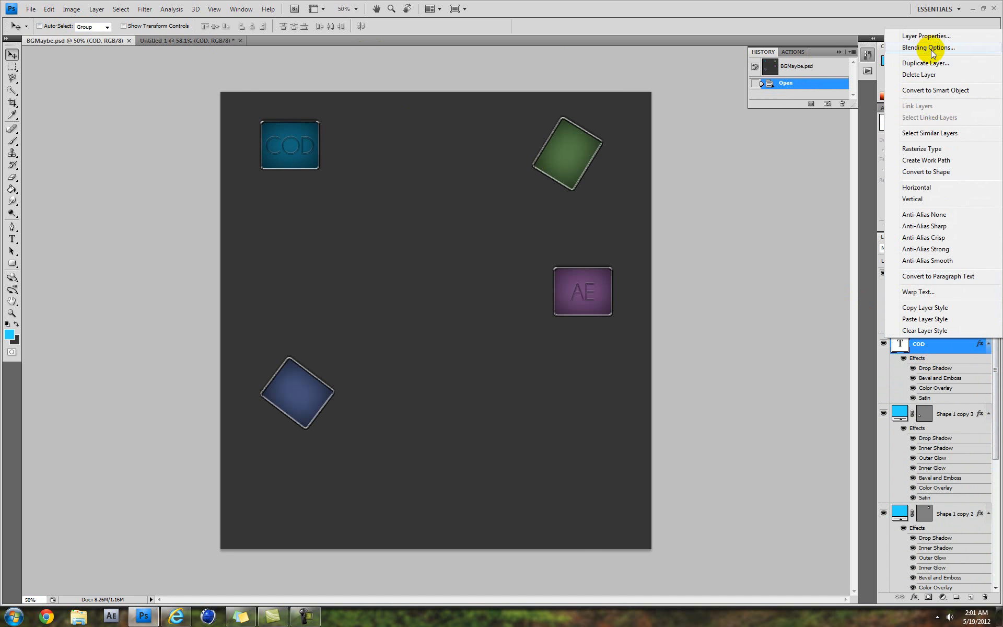
{"action": "left_click", "coordinate": [933, 309]}
{"action": "left_click", "coordinate": [211, 40]}
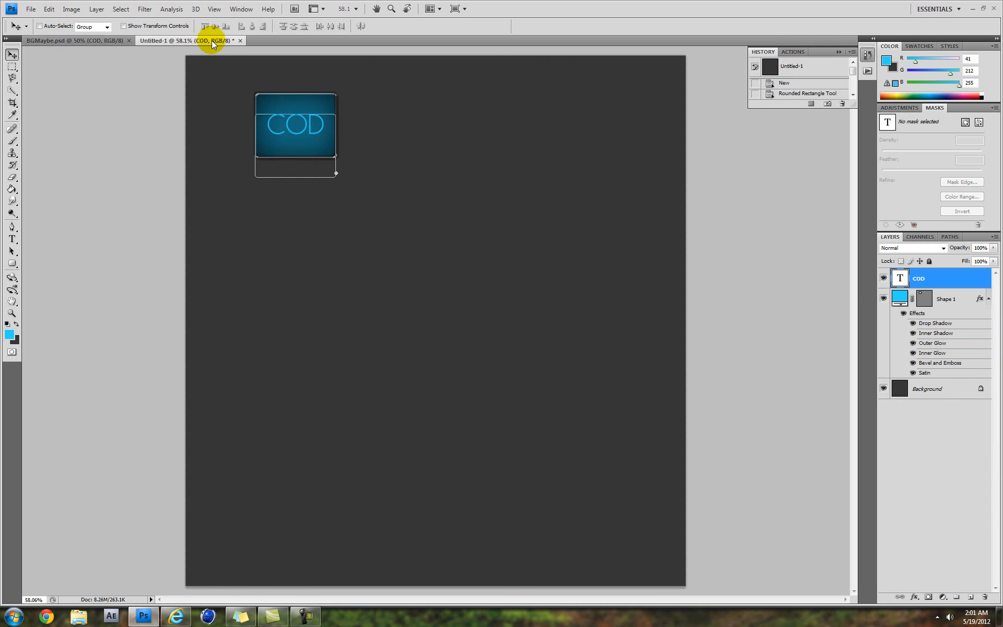
{"action": "right_click", "coordinate": [923, 272]}
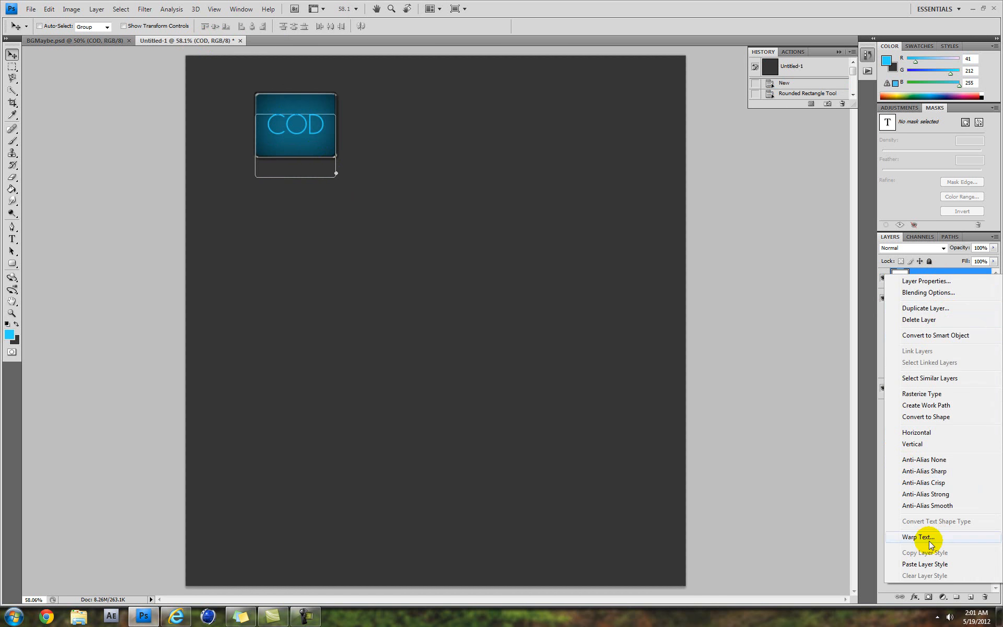
{"action": "left_click", "coordinate": [925, 564]}
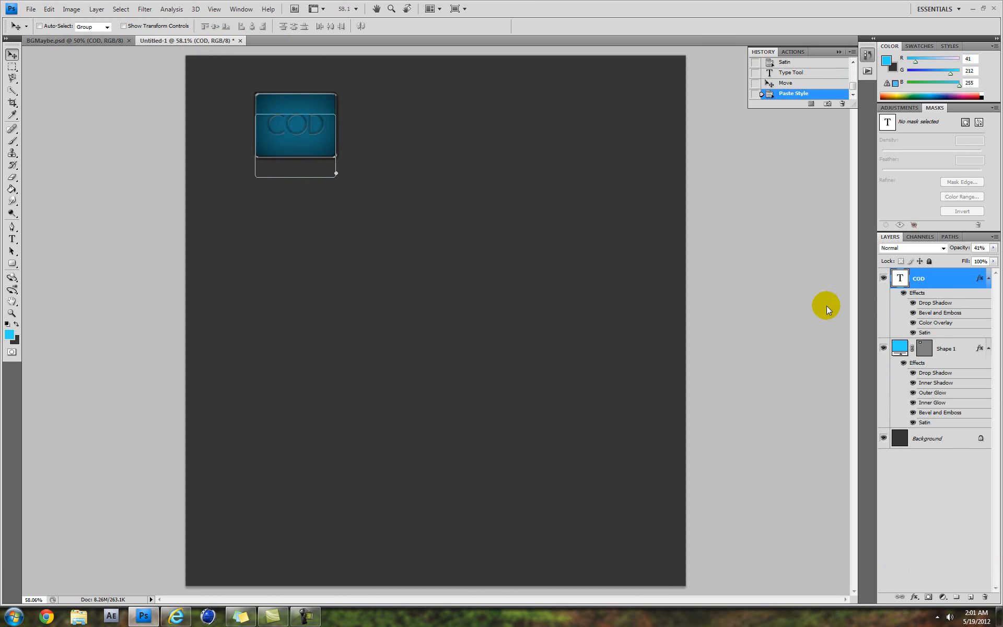
- Open the COD text layer's blending options and look at the finished background on the YouTube channel page in the browser
{"action": "right_click", "coordinate": [952, 275]}
{"action": "left_click", "coordinate": [940, 292]}
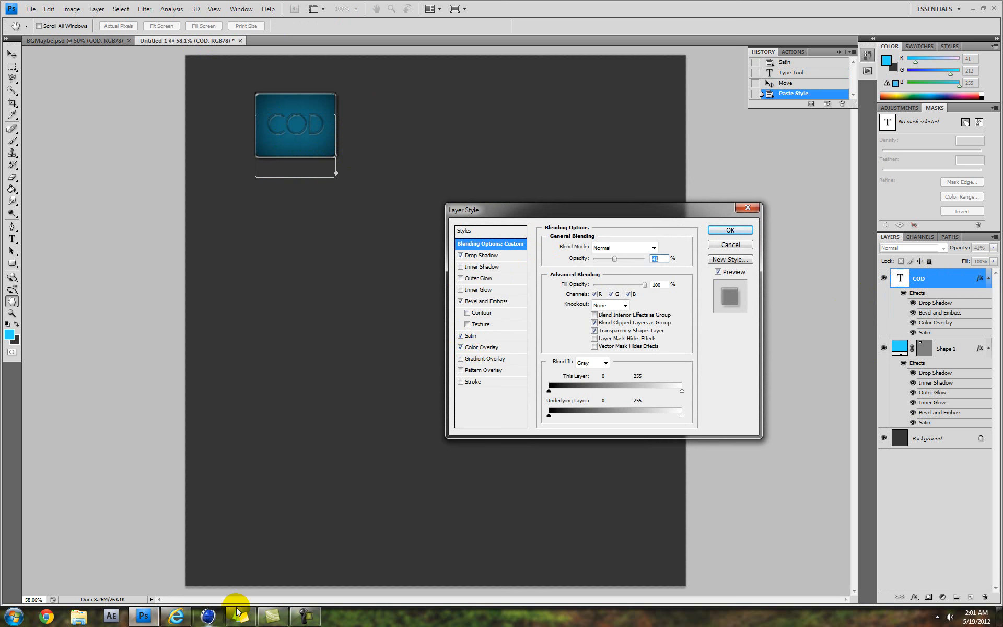
{"action": "left_click", "coordinate": [176, 616]}
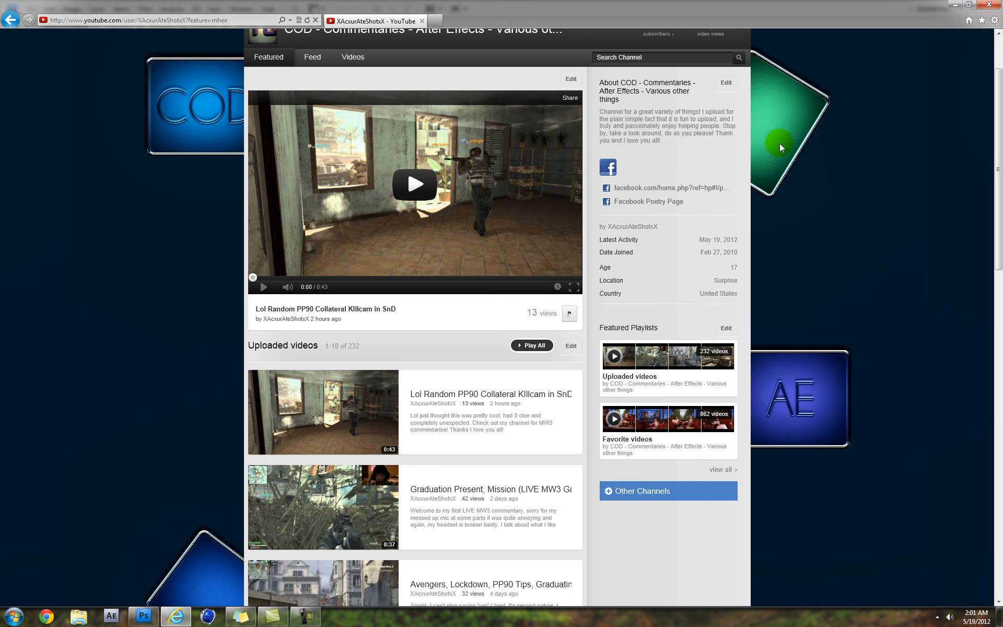
{"action": "scroll", "coordinate": [813, 444], "scroll_direction": "down", "scroll_amount": 5}
{"action": "scroll", "coordinate": [205, 412], "scroll_direction": "up", "scroll_amount": 6}
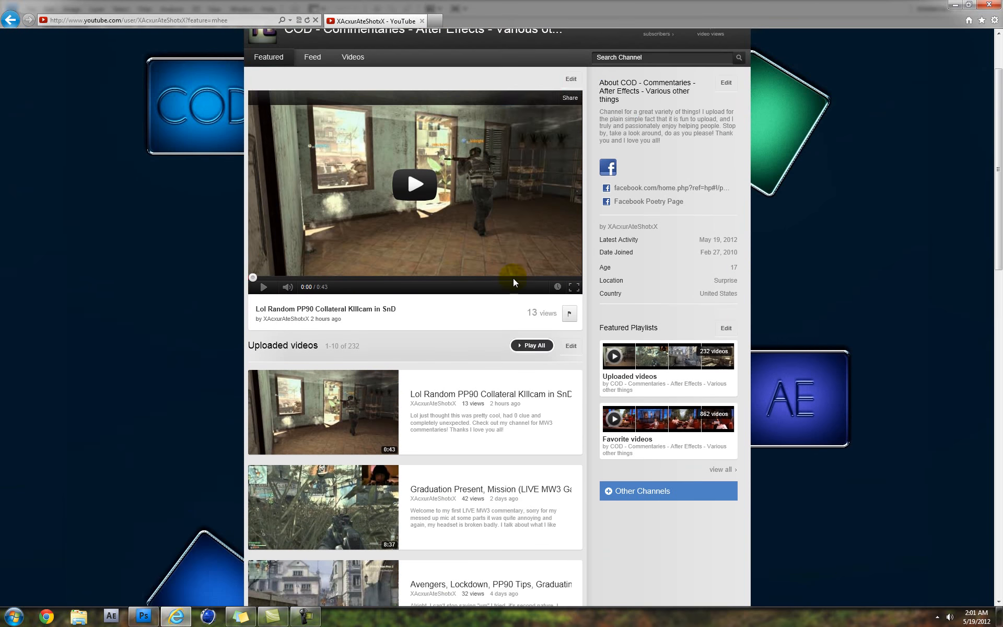
{"action": "left_click", "coordinate": [960, 6]}
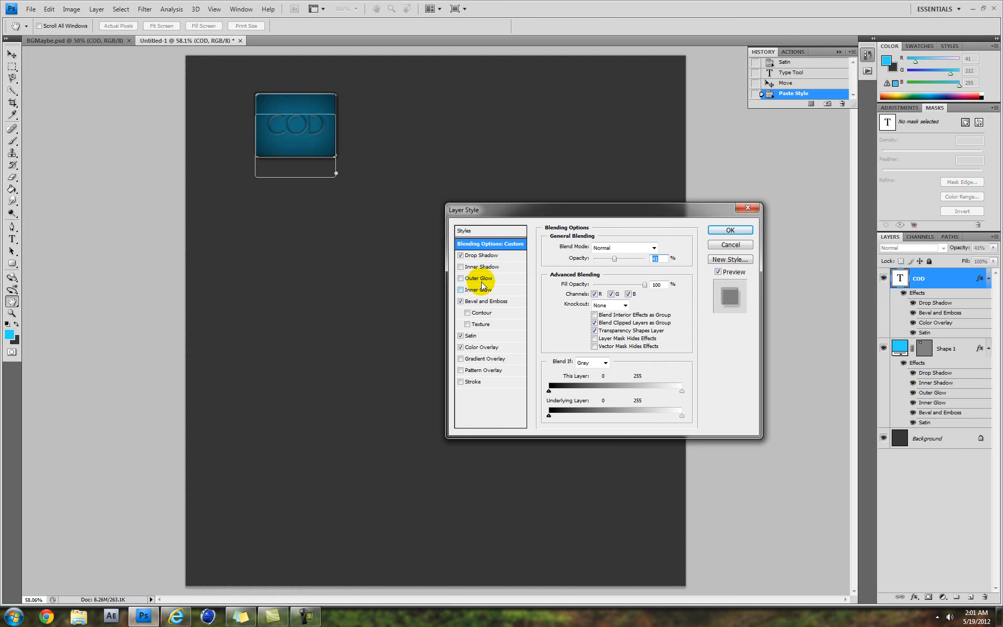
- Review the COD text's Drop Shadow, Bevel and Emboss, Satin with its contour presets, and Color Overlay settings, and accept the layer style
{"action": "left_click", "coordinate": [479, 256]}
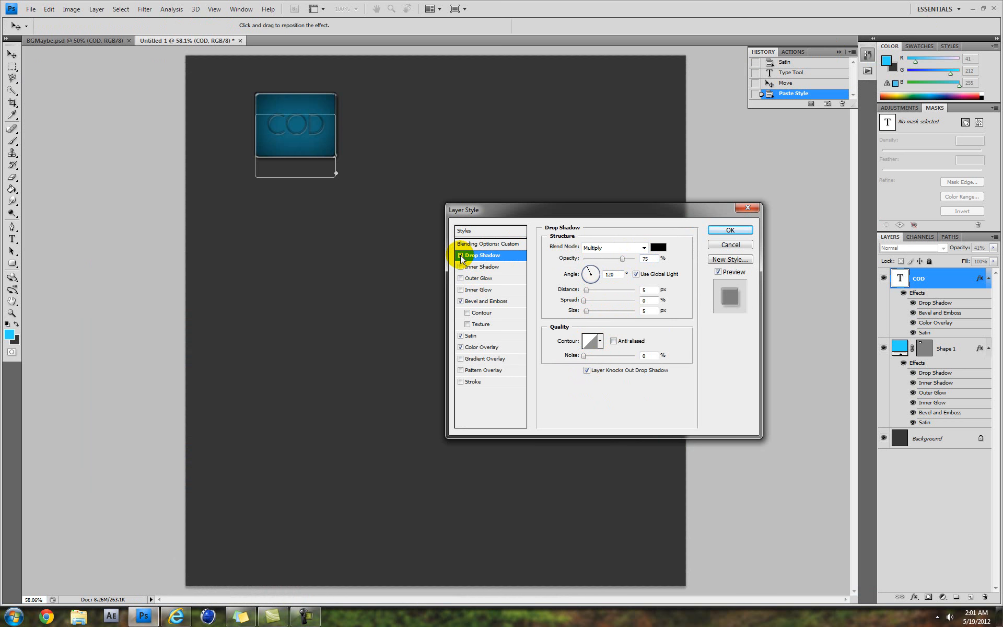
{"action": "left_click", "coordinate": [480, 302]}
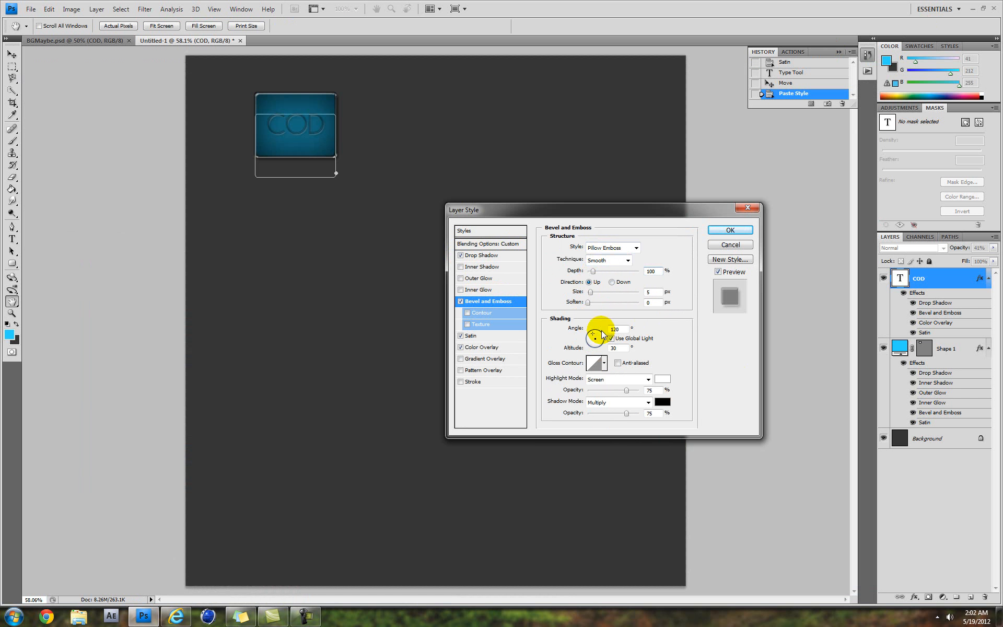
{"action": "left_click", "coordinate": [473, 337]}
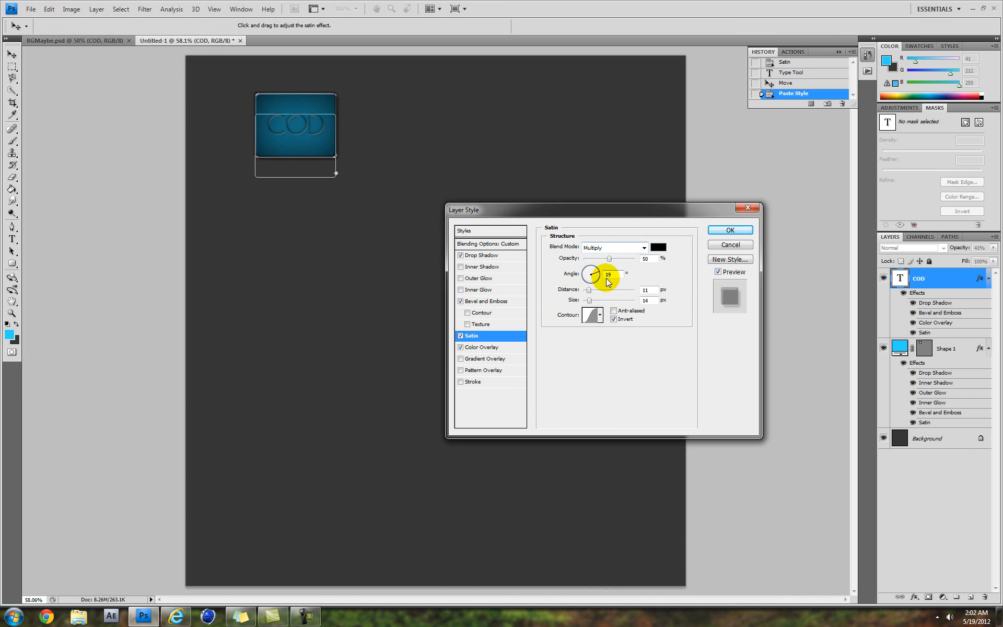
{"action": "left_click", "coordinate": [592, 315]}
{"action": "left_click", "coordinate": [583, 179]}
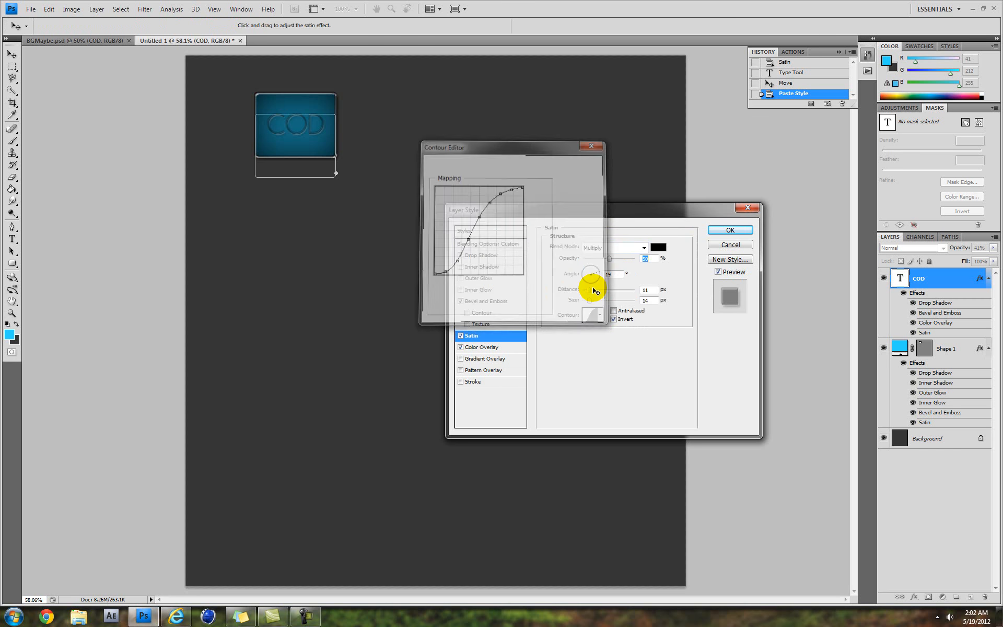
{"action": "left_click", "coordinate": [600, 316]}
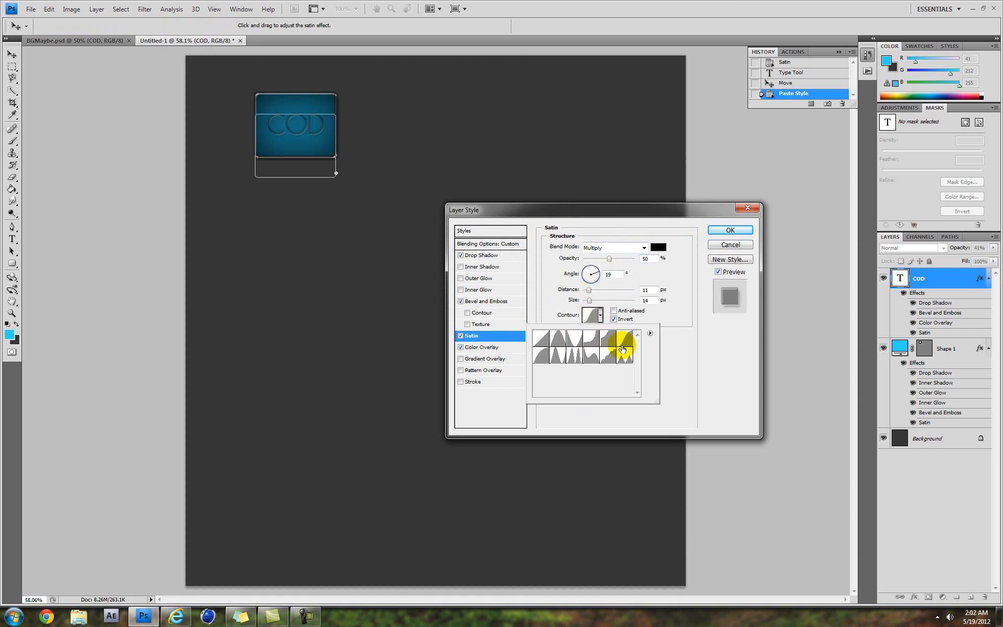
{"action": "left_click", "coordinate": [671, 346]}
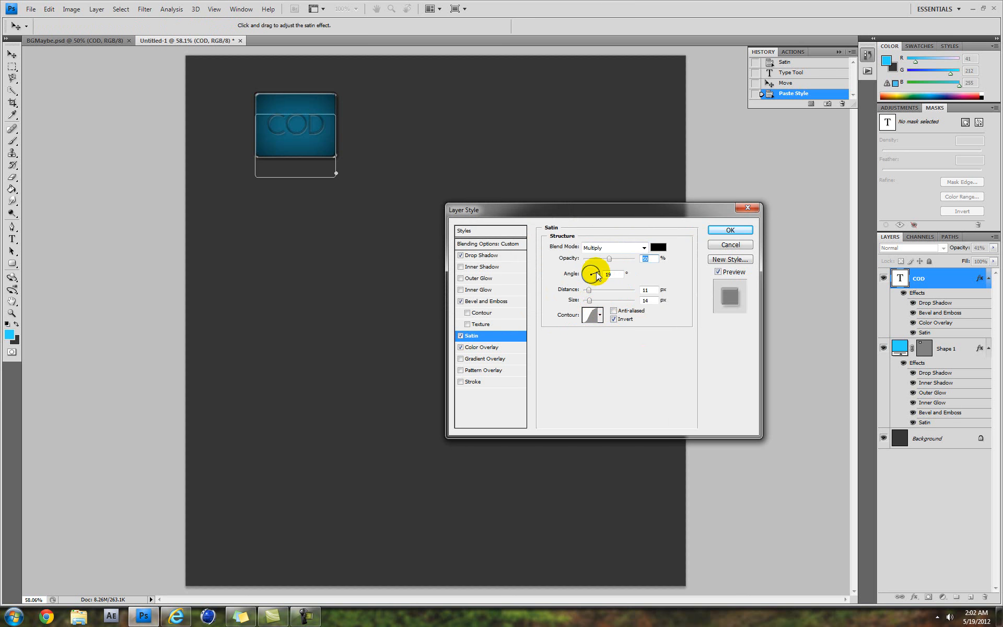
{"action": "left_click", "coordinate": [496, 348]}
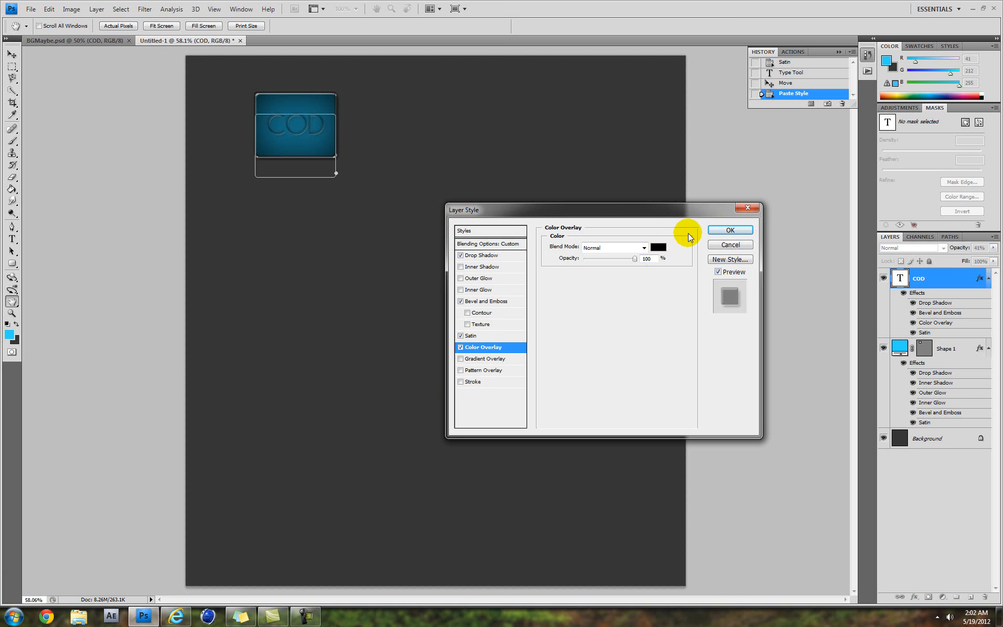
{"action": "left_click", "coordinate": [731, 231]}
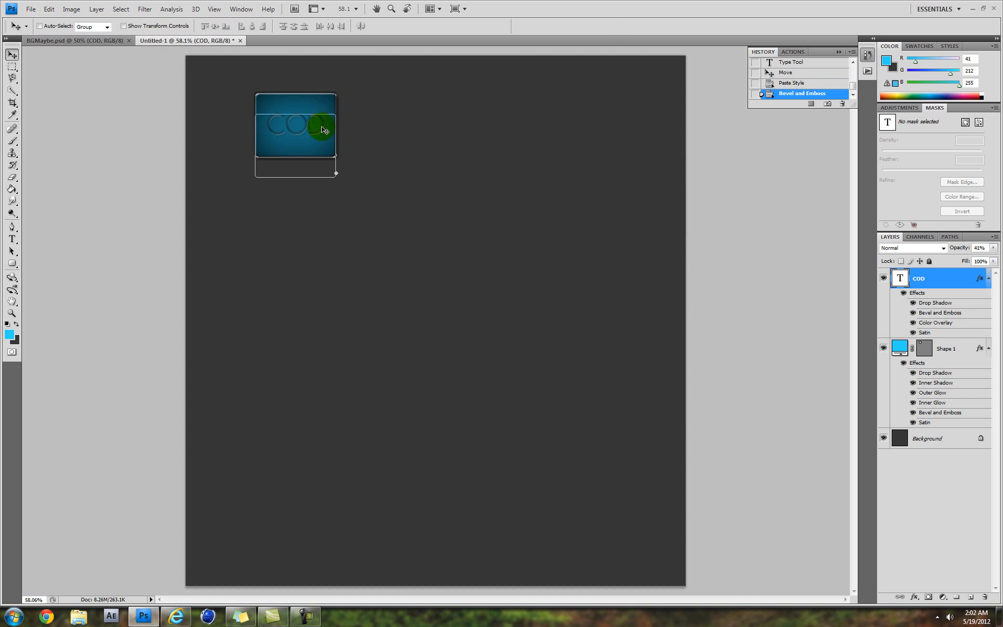
- Look over the enabled effects in Shape 1's blending options and close the dialog without changing anything
{"action": "left_click", "coordinate": [943, 348]}
{"action": "left_click", "coordinate": [915, 274]}
{"action": "left_click", "coordinate": [957, 350]}
{"action": "right_click", "coordinate": [960, 350]}
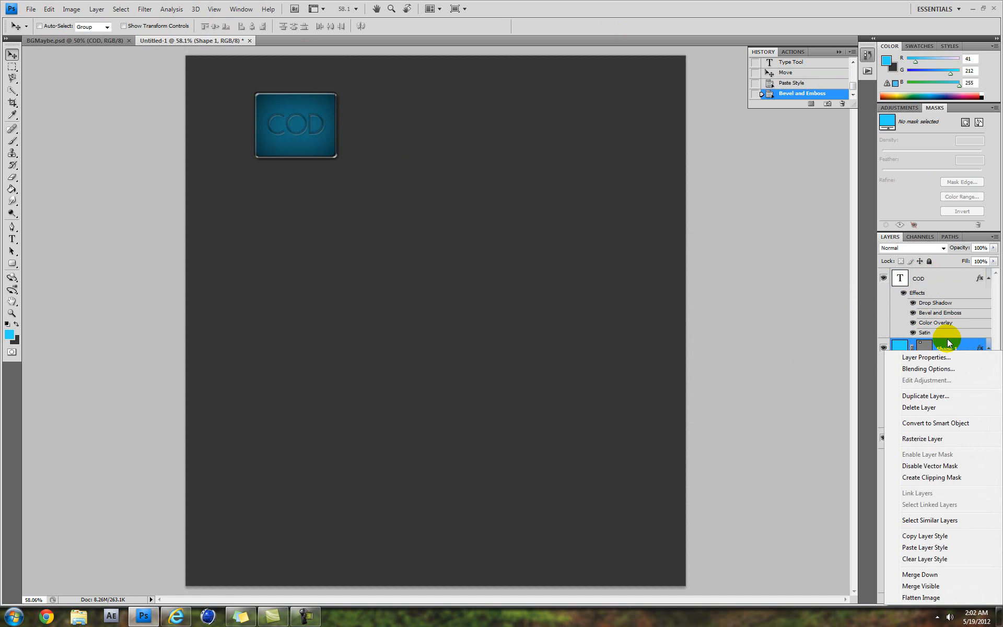
{"action": "left_click", "coordinate": [176, 620]}
{"action": "left_click", "coordinate": [176, 618]}
{"action": "right_click", "coordinate": [947, 341]}
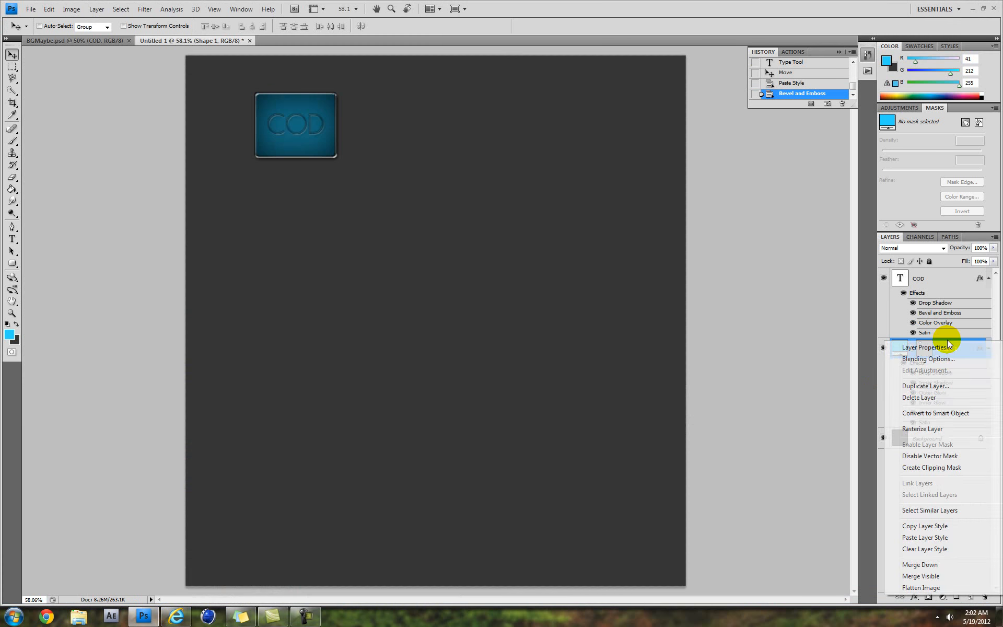
{"action": "left_click", "coordinate": [949, 359]}
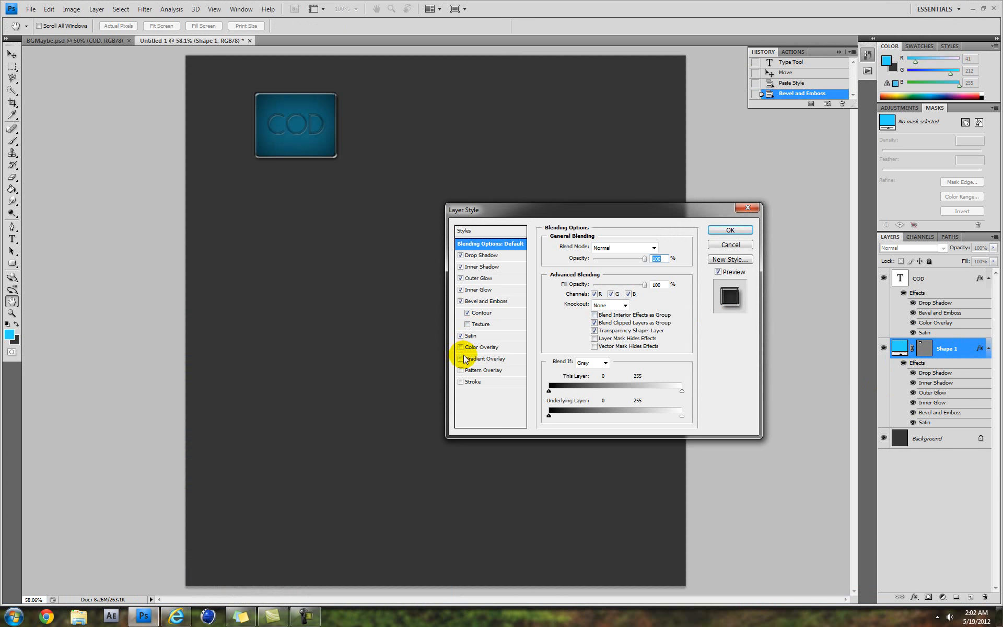
{"action": "left_click", "coordinate": [730, 230]}
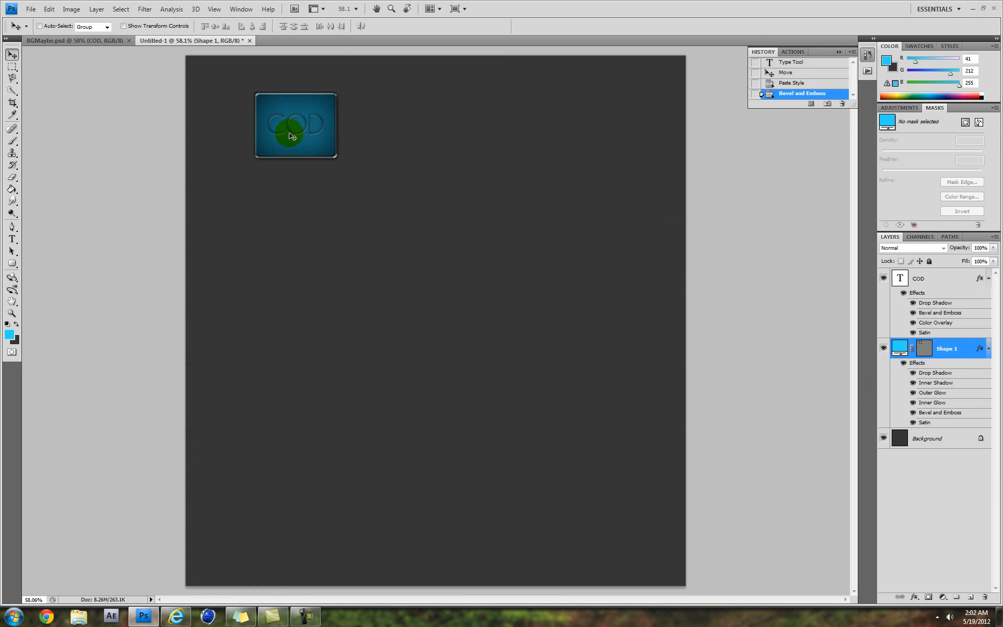
- Duplicate the Shape 1 layer and place the copy near the canvas's right edge, a little above mid-height
{"action": "left_click_drag", "start_coordinate": [947, 353], "coordinate": [971, 602]}
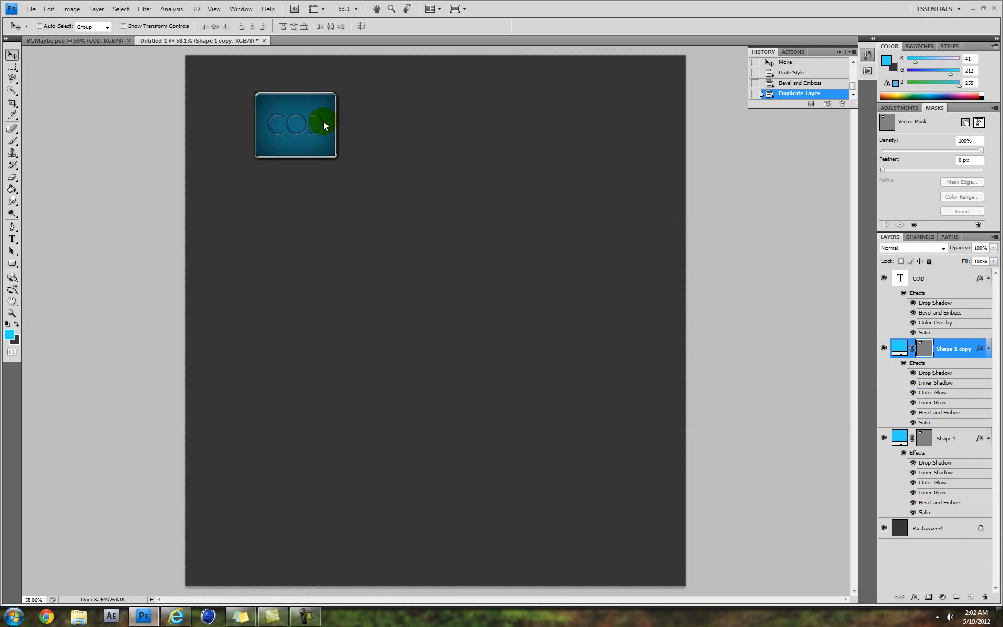
{"action": "left_click", "coordinate": [282, 147]}
{"action": "left_click_drag", "start_coordinate": [343, 179], "coordinate": [576, 288]}
- Compare the placement with the YouTube channel page in the browser and shift the duplicated rectangle slightly down
{"action": "left_click", "coordinate": [163, 619]}
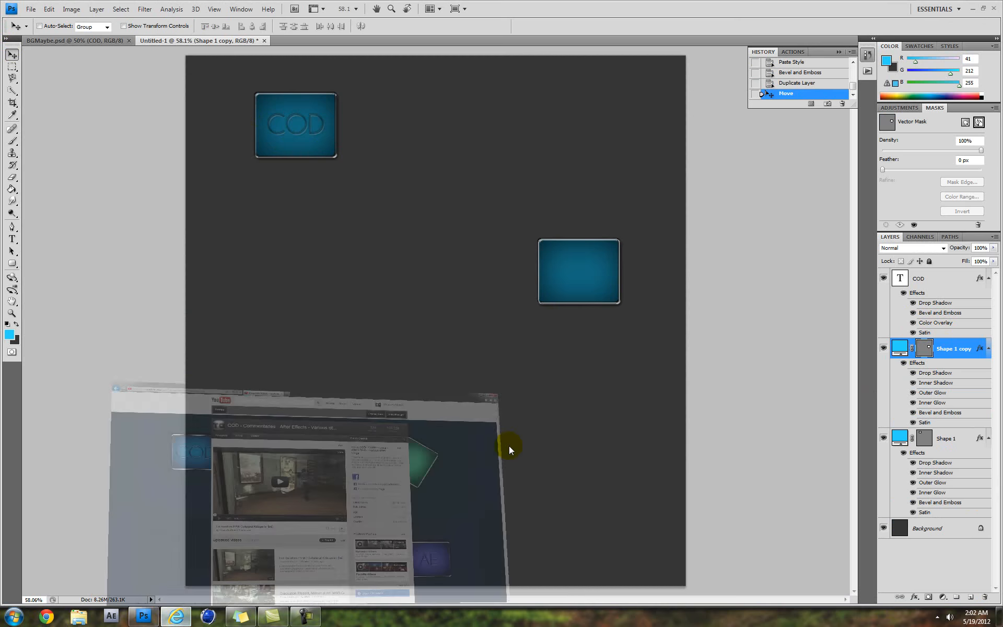
{"action": "scroll", "coordinate": [593, 421], "scroll_direction": "down", "scroll_amount": 3}
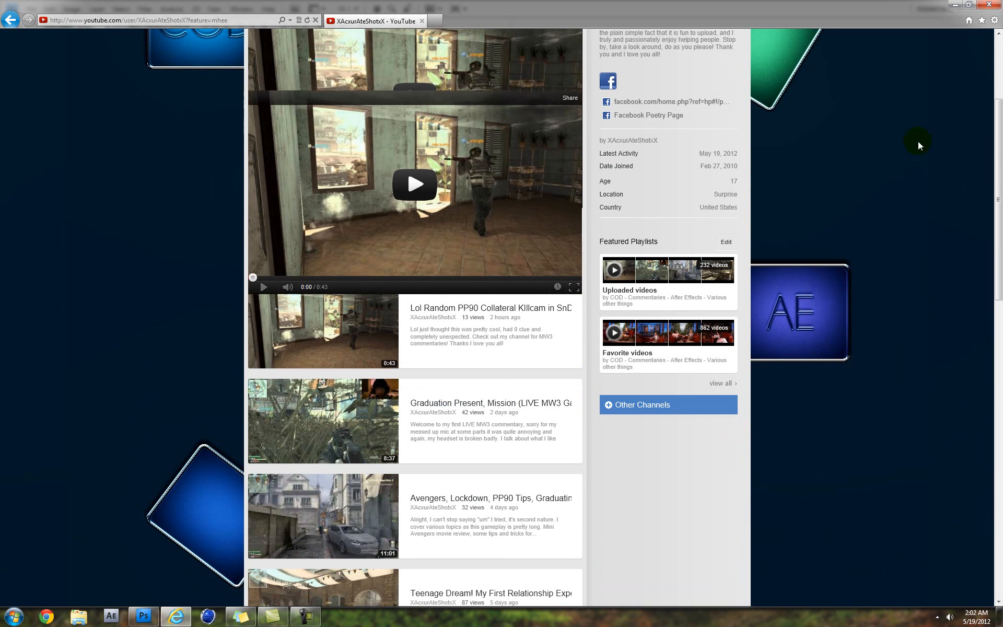
{"action": "scroll", "coordinate": [941, 78], "scroll_direction": "up", "scroll_amount": 3}
{"action": "left_click", "coordinate": [954, 5]}
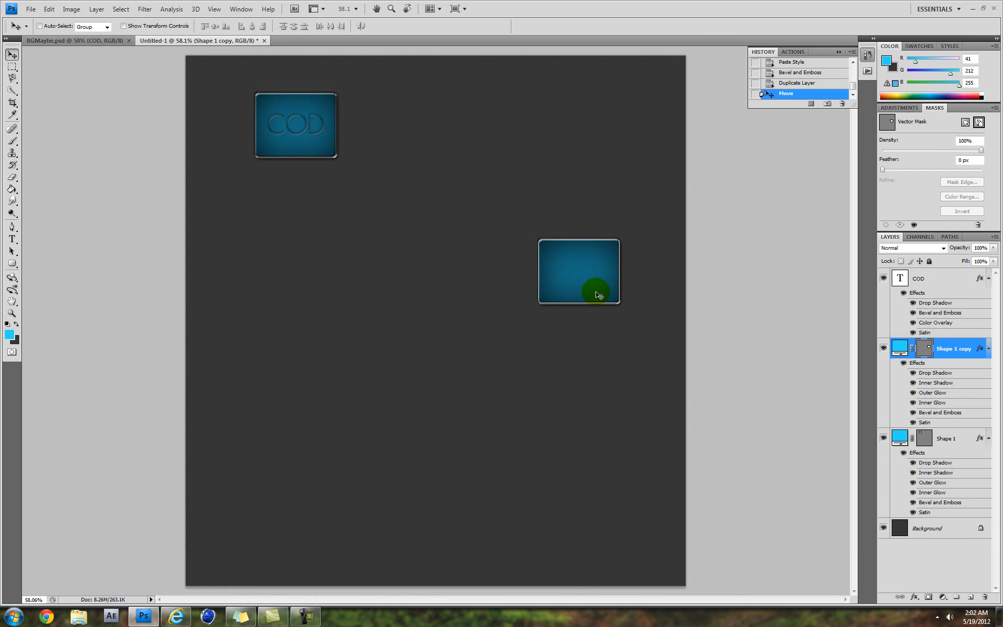
{"action": "left_click_drag", "start_coordinate": [593, 284], "coordinate": [592, 286]}
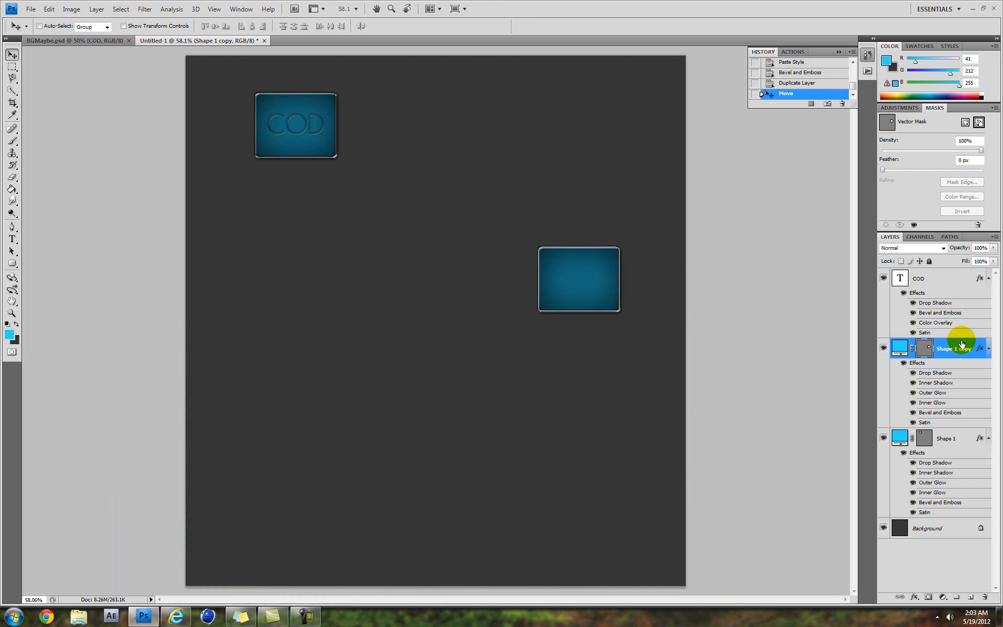
- Apply a red Color Overlay to the Shape 1 copy rectangle and place a duplicate of the COD text on it
{"action": "right_click", "coordinate": [948, 348]}
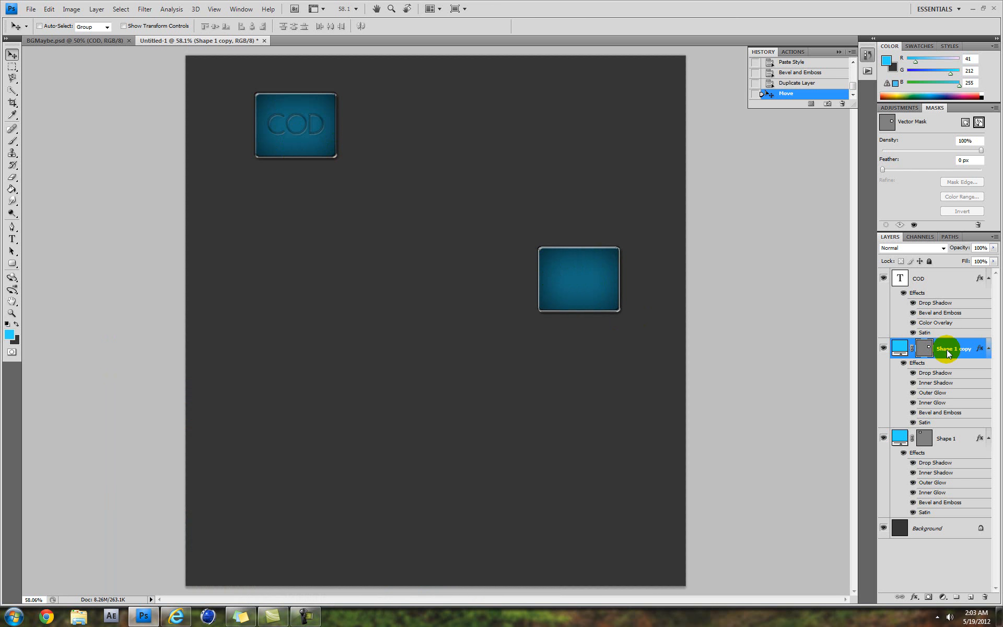
{"action": "left_click", "coordinate": [939, 368]}
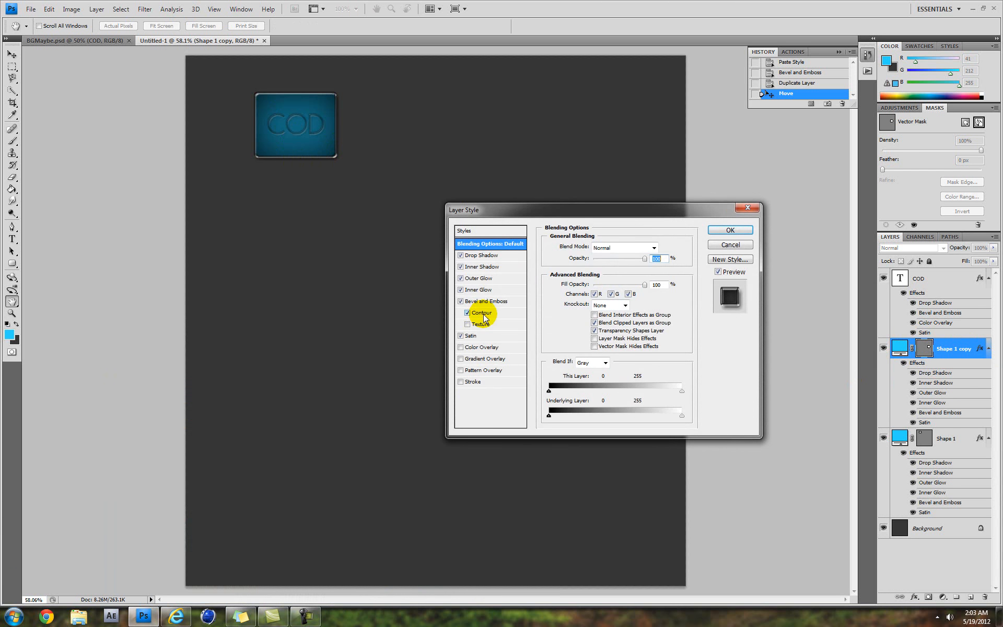
{"action": "left_click", "coordinate": [481, 348]}
{"action": "left_click_drag", "start_coordinate": [537, 208], "coordinate": [249, 235]}
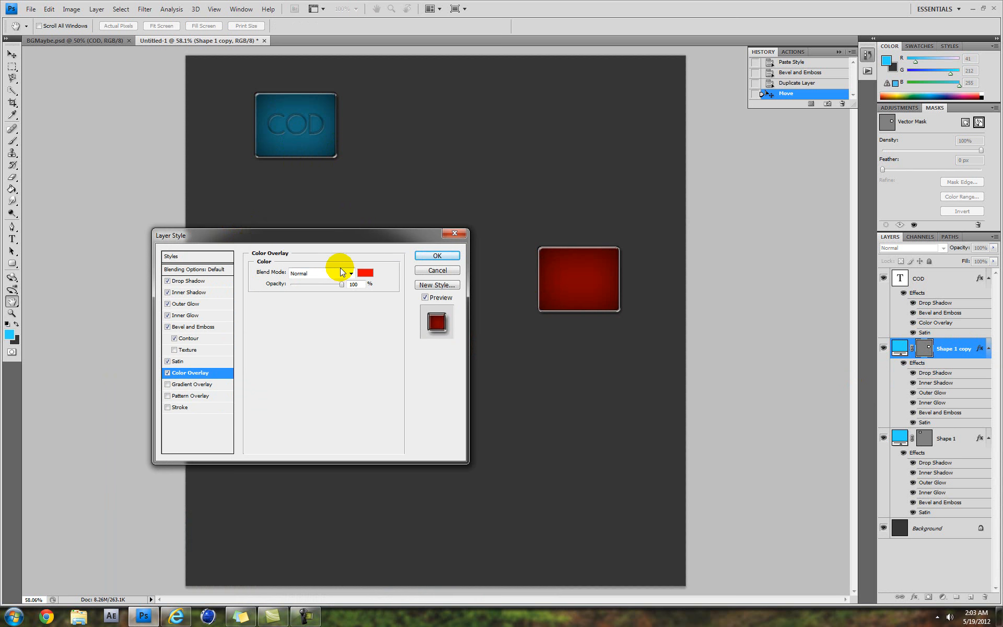
{"action": "left_click", "coordinate": [456, 254]}
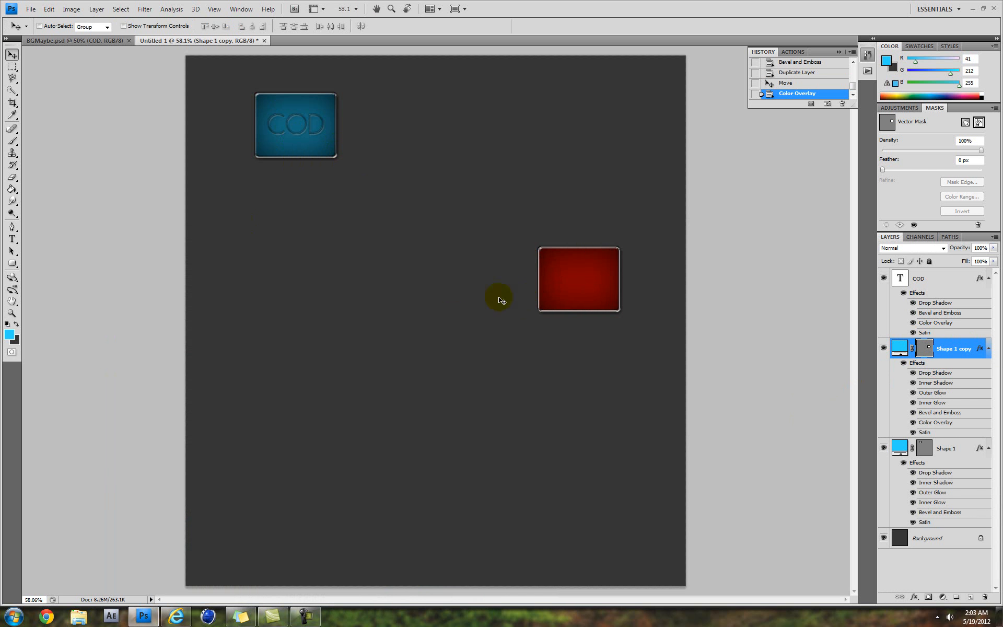
{"action": "left_click_drag", "start_coordinate": [940, 277], "coordinate": [970, 596]}
{"action": "left_click_drag", "start_coordinate": [325, 140], "coordinate": [584, 282]}
- Try light blue and bright green Color Overlay colors on the duplicated COD text and discard the color change
{"action": "right_click", "coordinate": [934, 277]}
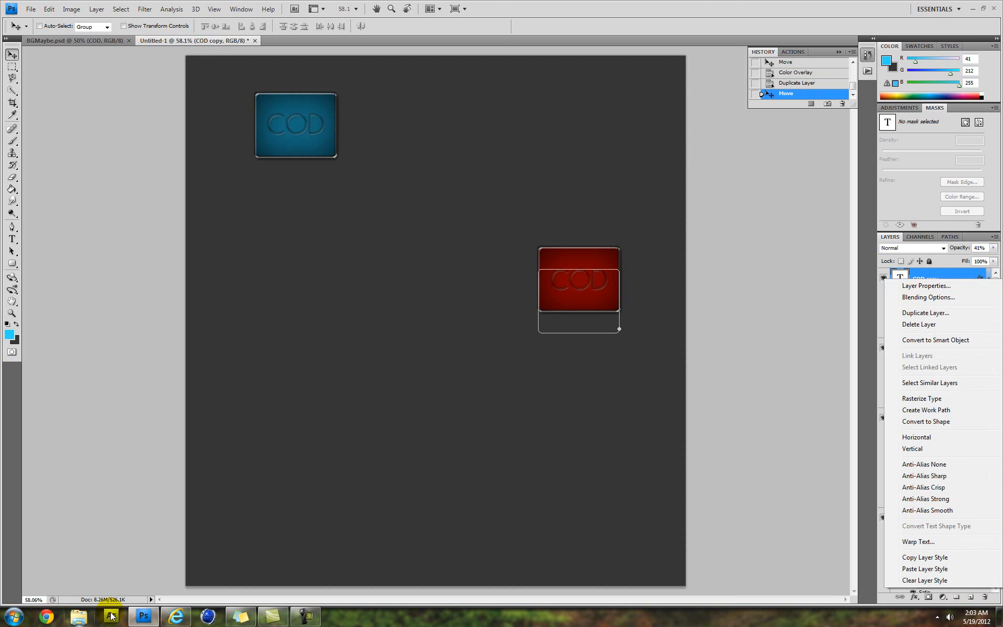
{"action": "left_click", "coordinate": [906, 296]}
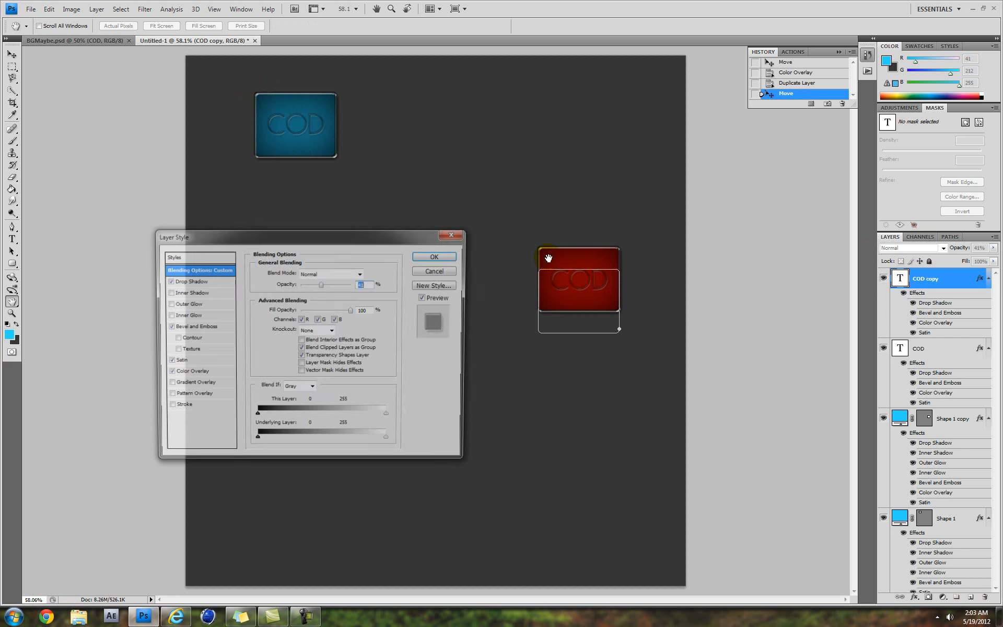
{"action": "left_click_drag", "start_coordinate": [334, 235], "coordinate": [284, 216]}
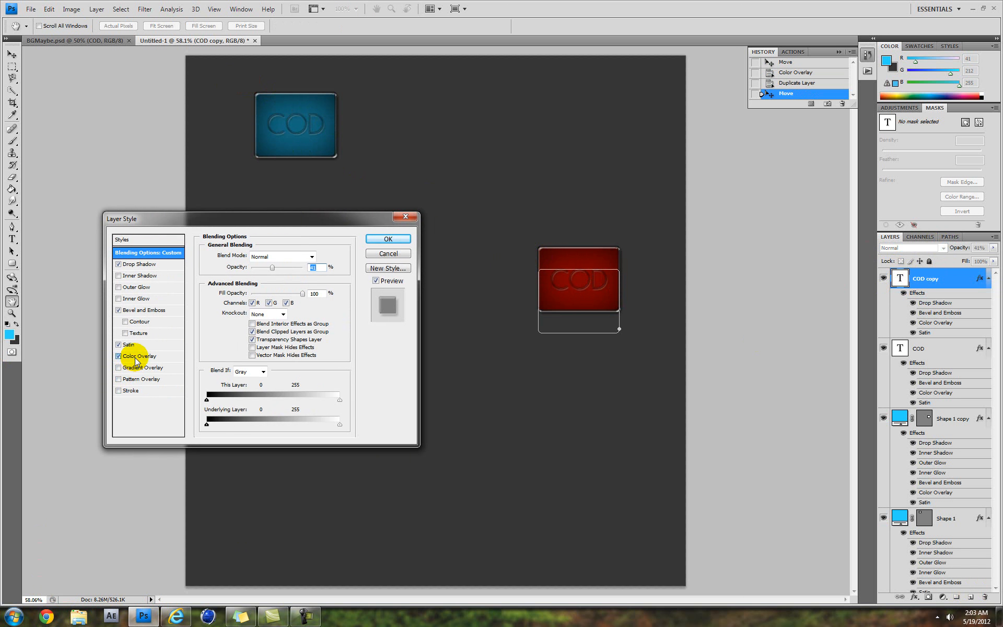
{"action": "left_click", "coordinate": [135, 357]}
{"action": "left_click", "coordinate": [315, 255]}
{"action": "left_click", "coordinate": [585, 459]}
{"action": "left_click_drag", "start_coordinate": [652, 454], "coordinate": [648, 471]}
{"action": "left_click_drag", "start_coordinate": [563, 435], "coordinate": [552, 391]}
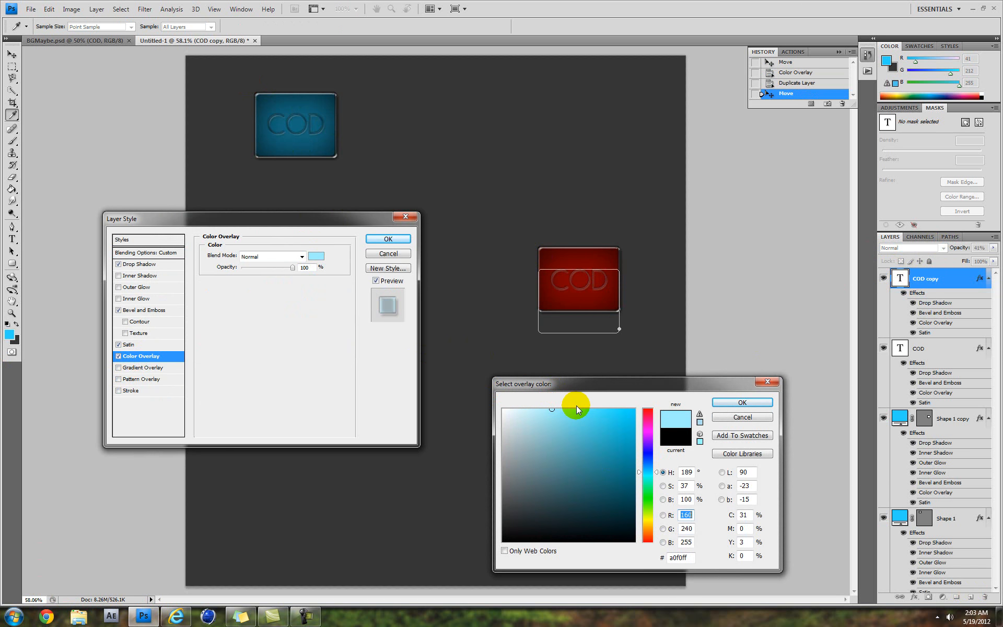
{"action": "left_click_drag", "start_coordinate": [647, 525], "coordinate": [647, 502]}
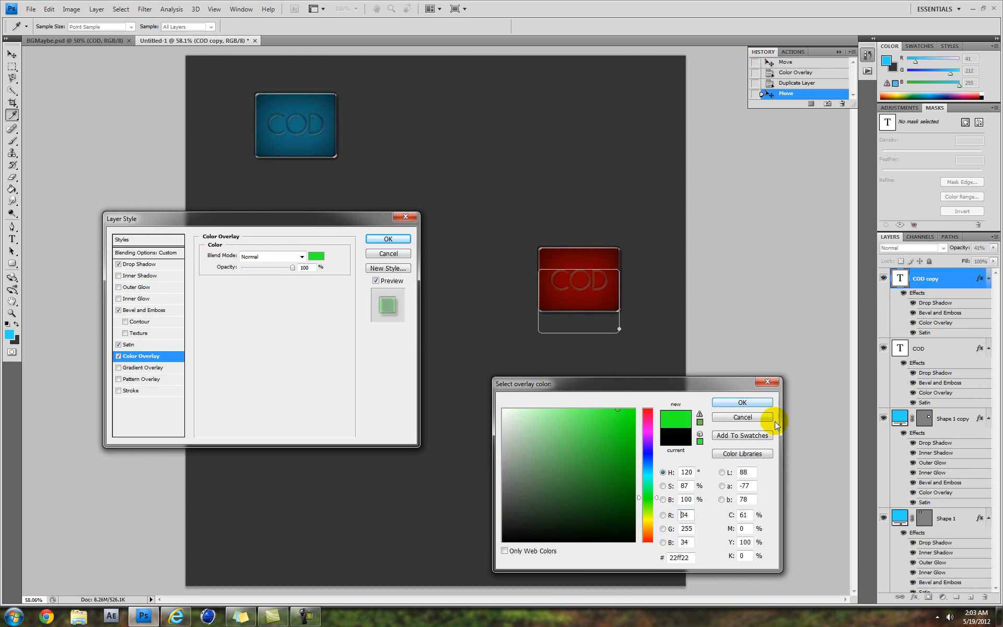
{"action": "left_click", "coordinate": [742, 417]}
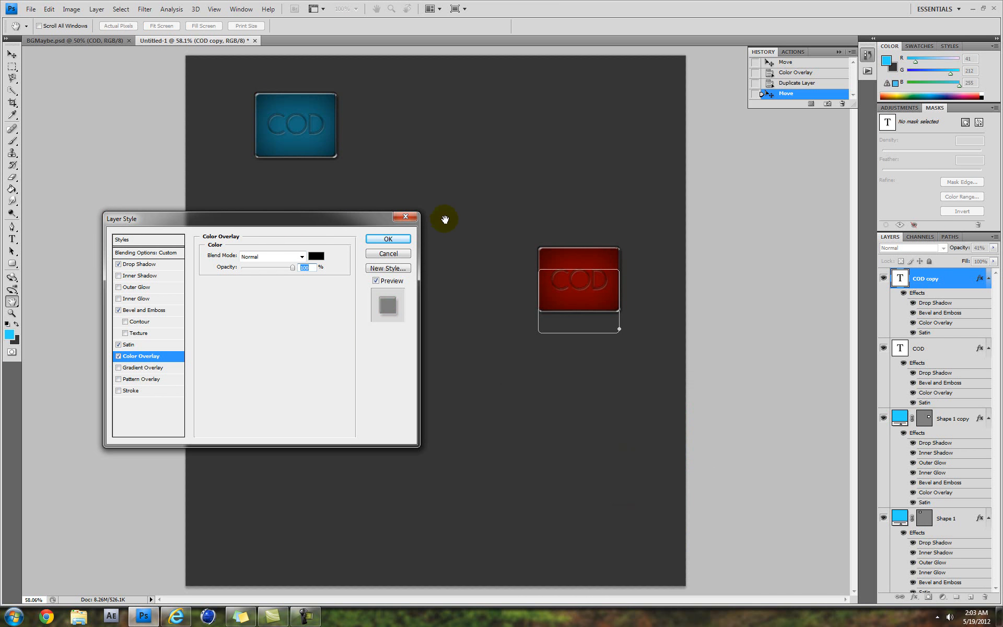
{"action": "left_click", "coordinate": [397, 239]}
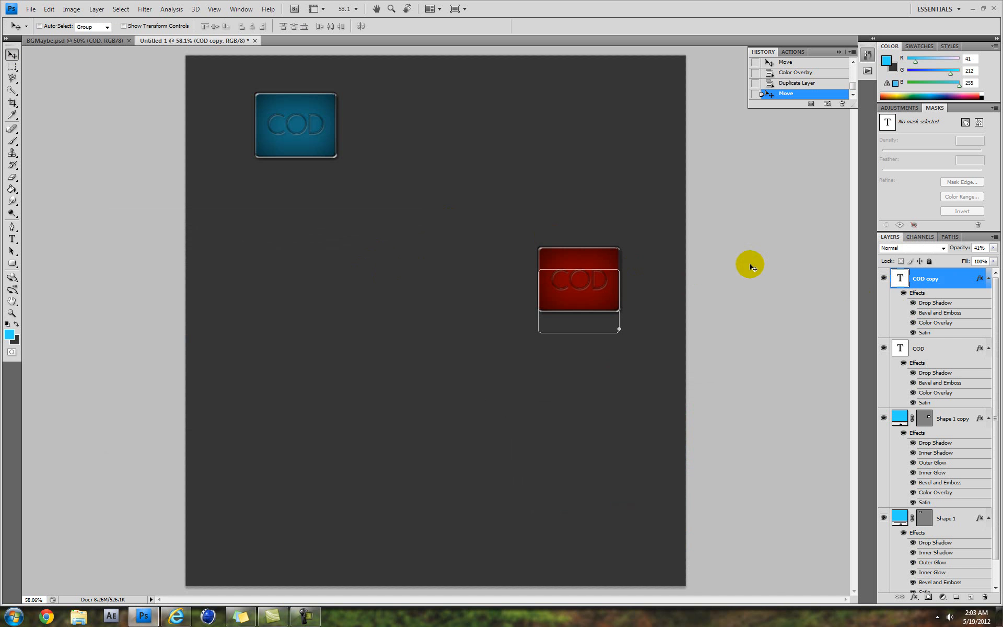
- Switch to the browser to examine how the background rectangles sit around the YouTube channel page, and return to Photoshop
{"action": "left_click", "coordinate": [176, 616]}
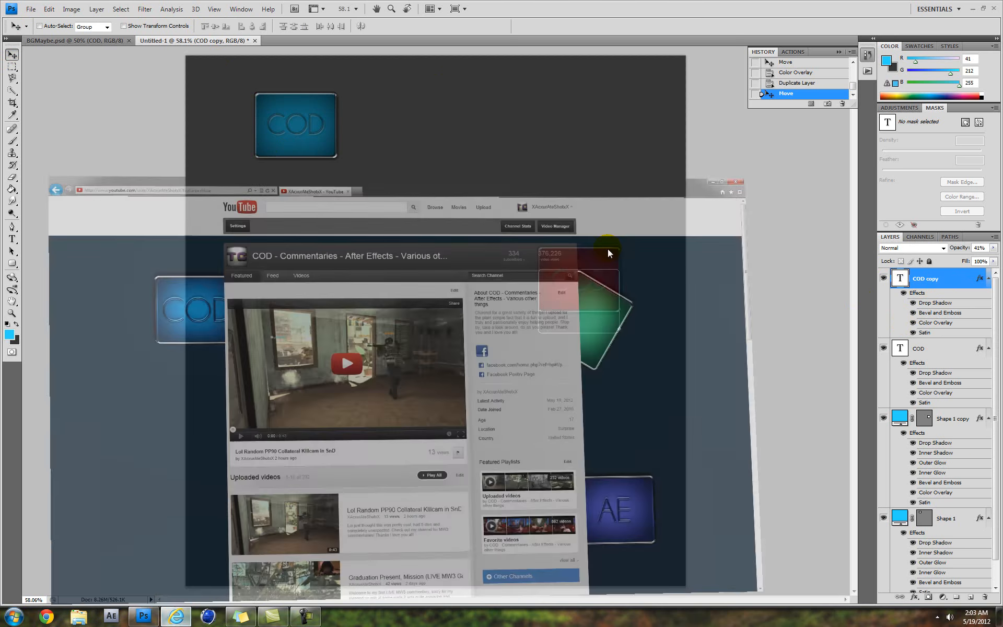
{"action": "scroll", "coordinate": [207, 291], "scroll_direction": "down", "scroll_amount": 8}
{"action": "scroll", "coordinate": [548, 240], "scroll_direction": "down", "scroll_amount": 10}
{"action": "scroll", "coordinate": [794, 229], "scroll_direction": "up", "scroll_amount": 8}
{"action": "scroll", "coordinate": [794, 229], "scroll_direction": "up", "scroll_amount": 10}
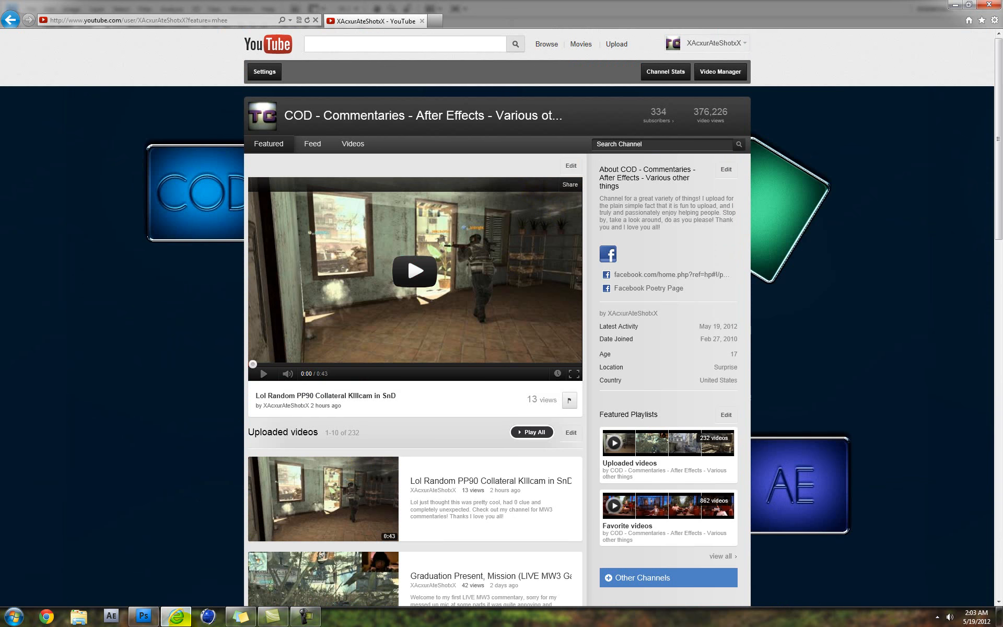
{"action": "left_click", "coordinate": [184, 620]}
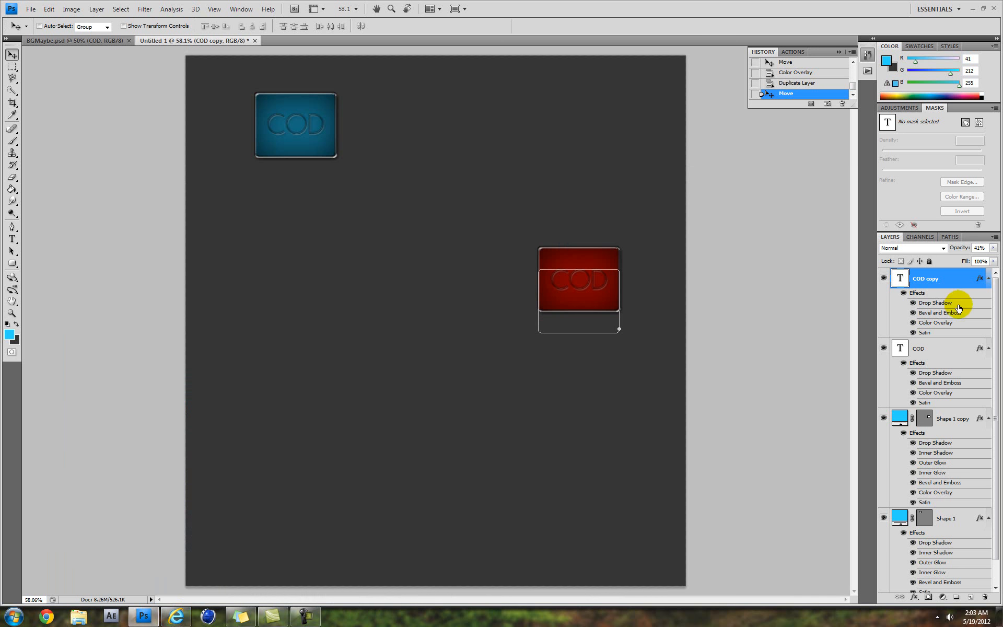
- Duplicate the red rectangle's layer and place the copy directly above the original, near the canvas's upper right
{"action": "left_click", "coordinate": [961, 422]}
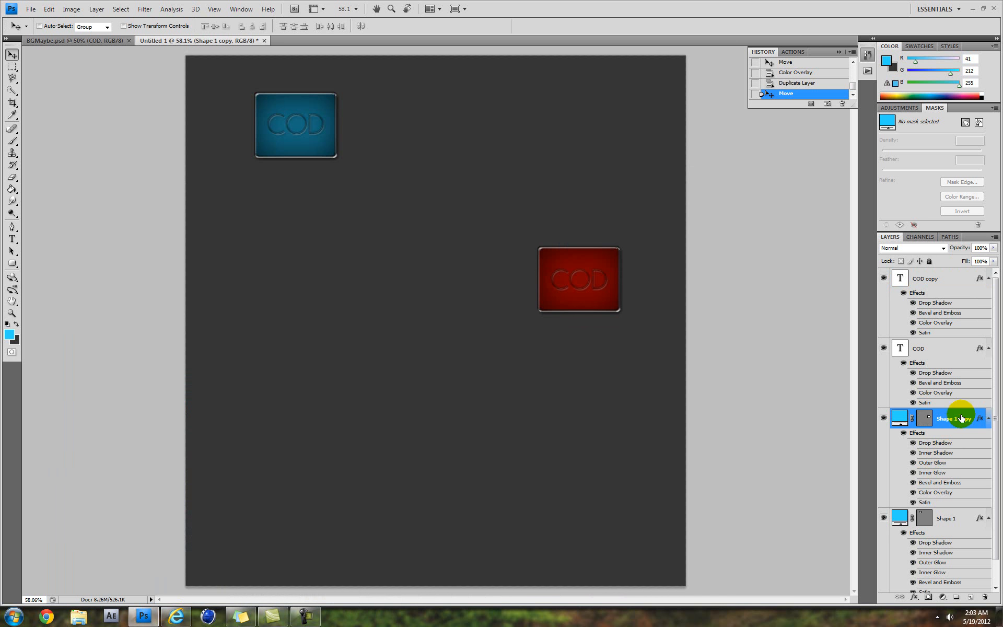
{"action": "left_click_drag", "start_coordinate": [957, 423], "coordinate": [971, 597]}
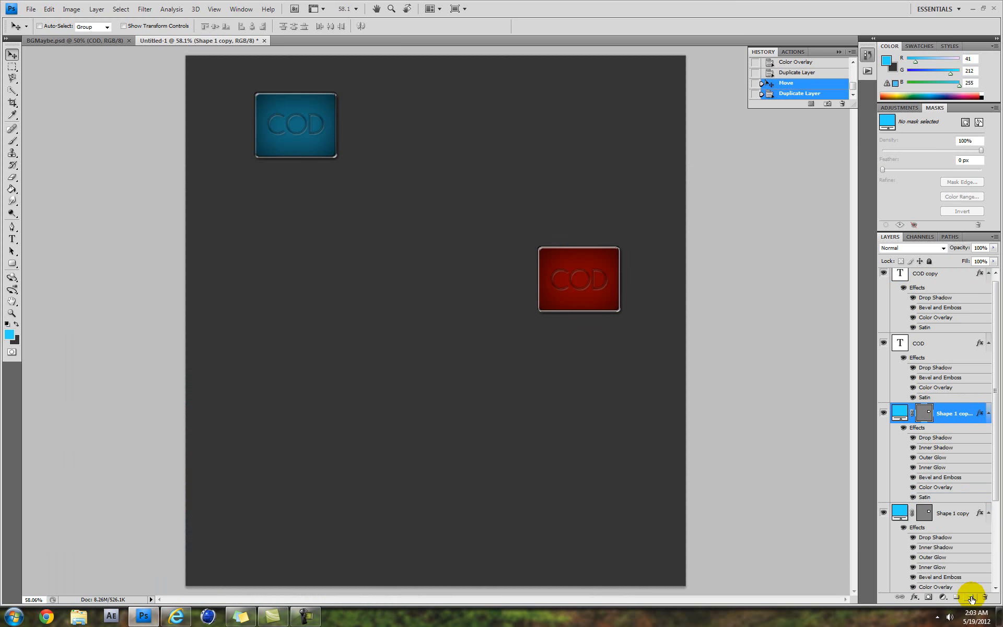
{"action": "left_click_drag", "start_coordinate": [564, 295], "coordinate": [566, 254]}
{"action": "left_click_drag", "start_coordinate": [551, 172], "coordinate": [523, 142]}
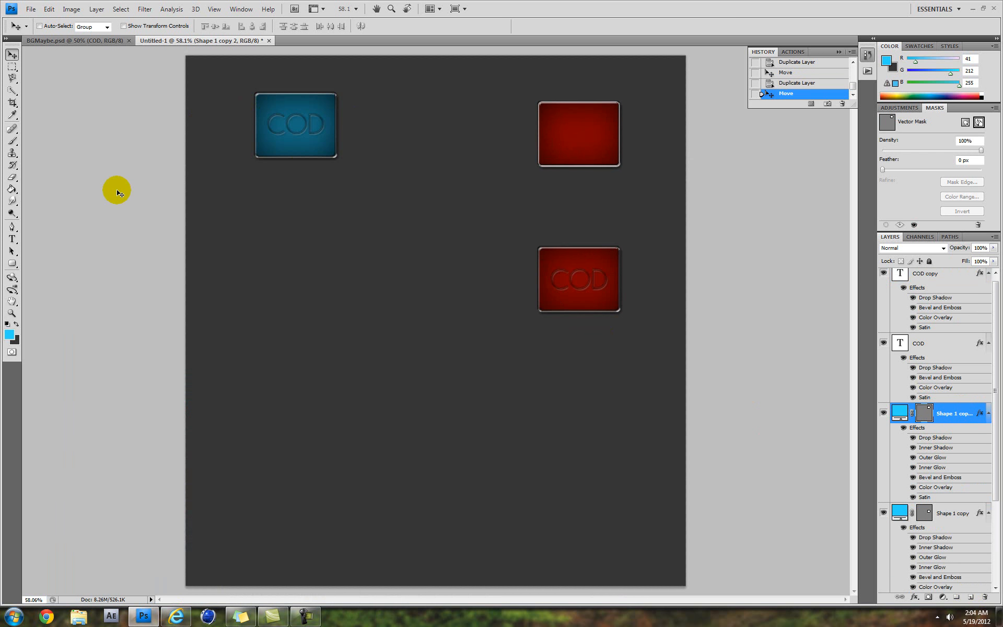
- Rotate the upper red rectangle by about -55° and shift it slightly left with Free Transform
{"action": "key", "text": "ctrl+t"}
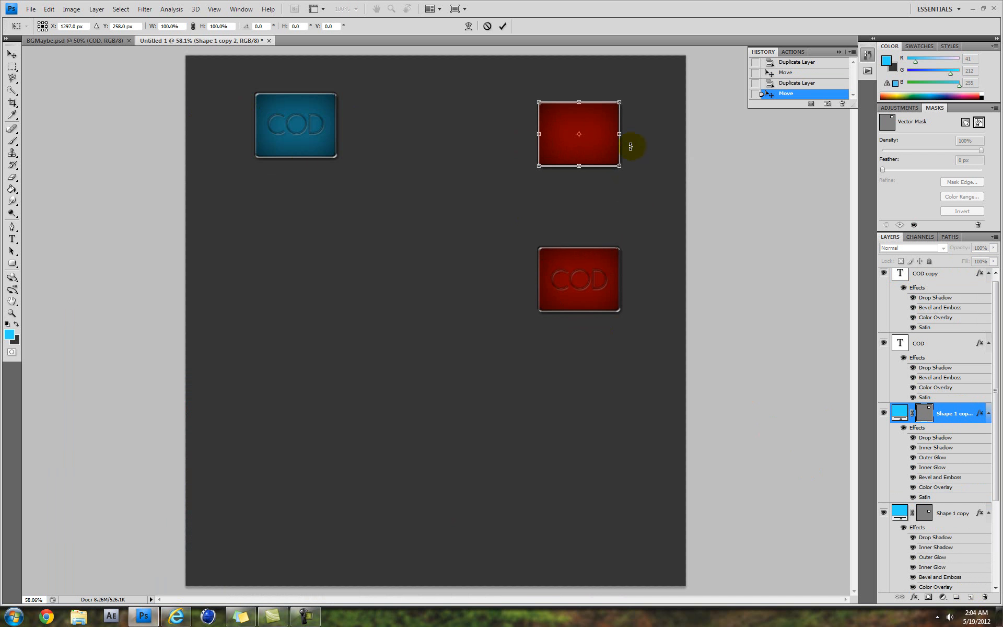
{"action": "left_click_drag", "start_coordinate": [625, 94], "coordinate": [574, 76]}
{"action": "left_click_drag", "start_coordinate": [574, 148], "coordinate": [565, 148]}
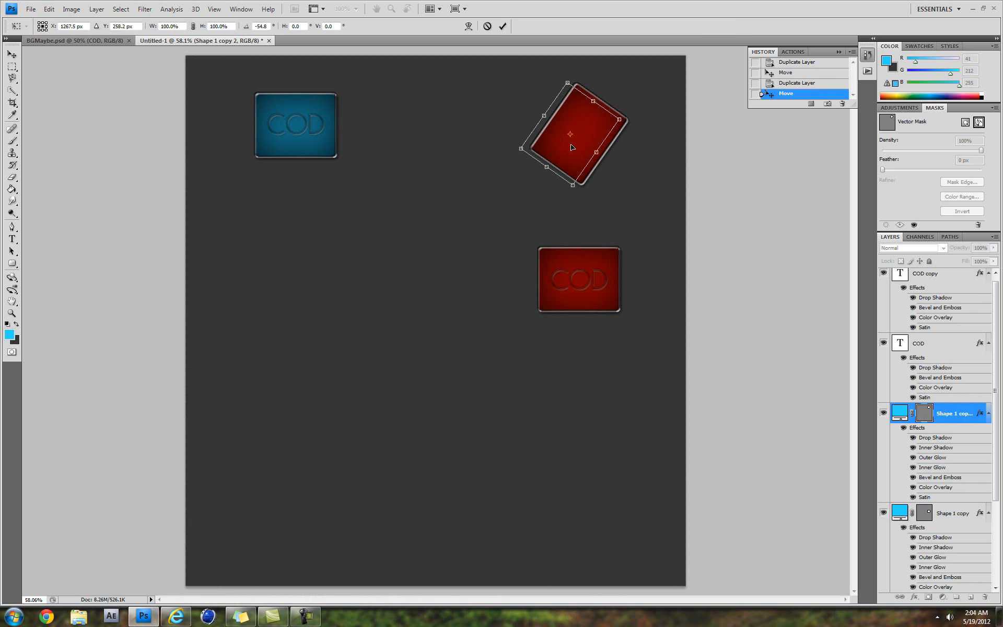
{"action": "left_click", "coordinate": [502, 26]}
- Change the rotated rectangle's Color Overlay to light pinkish purple (#fb97ff)
{"action": "right_click", "coordinate": [968, 411]}
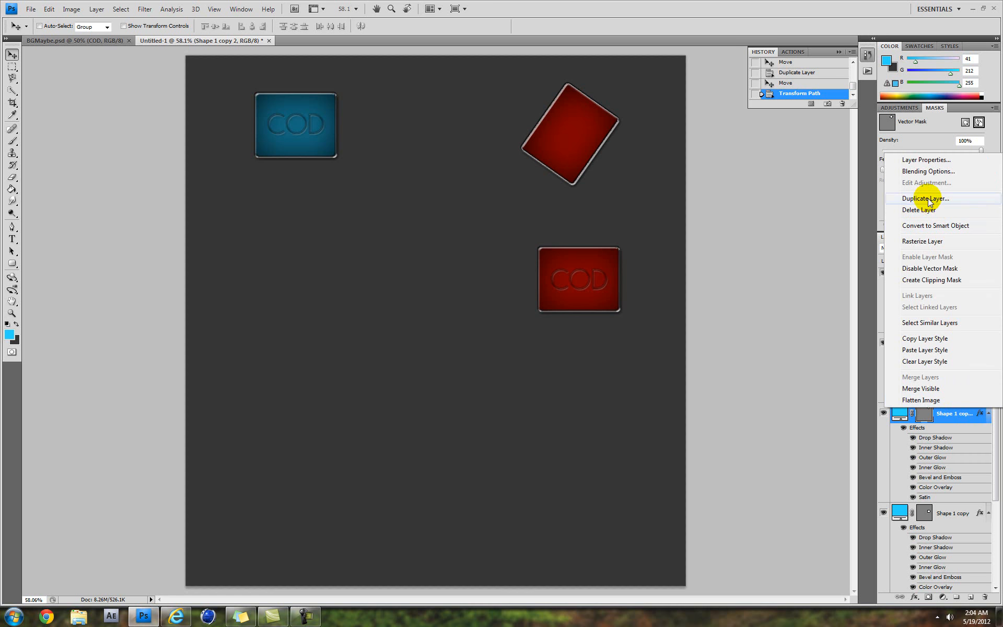
{"action": "left_click", "coordinate": [897, 171]}
{"action": "left_click", "coordinate": [138, 354]}
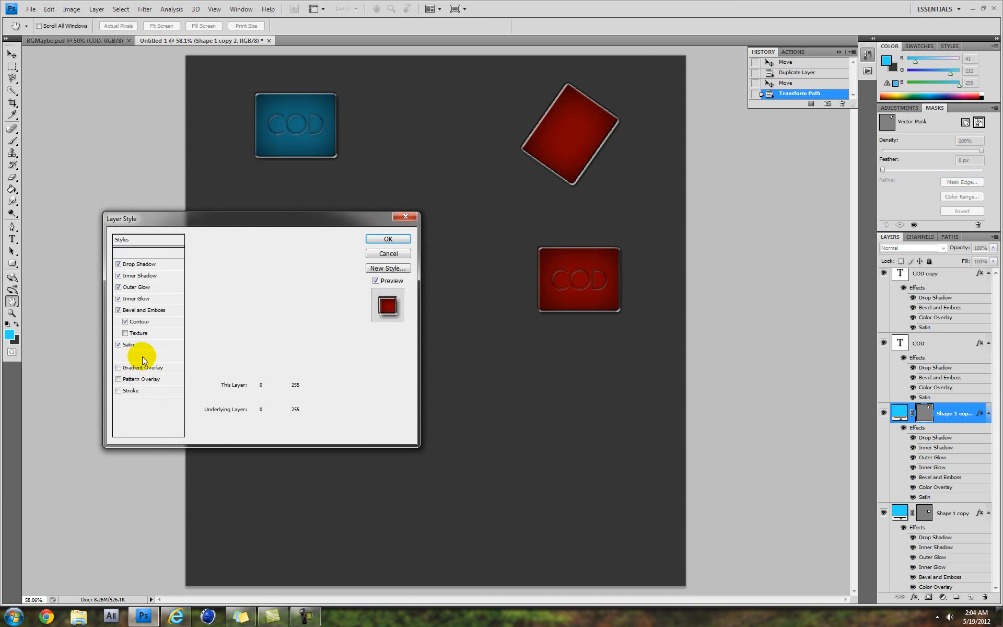
{"action": "left_click", "coordinate": [312, 256]}
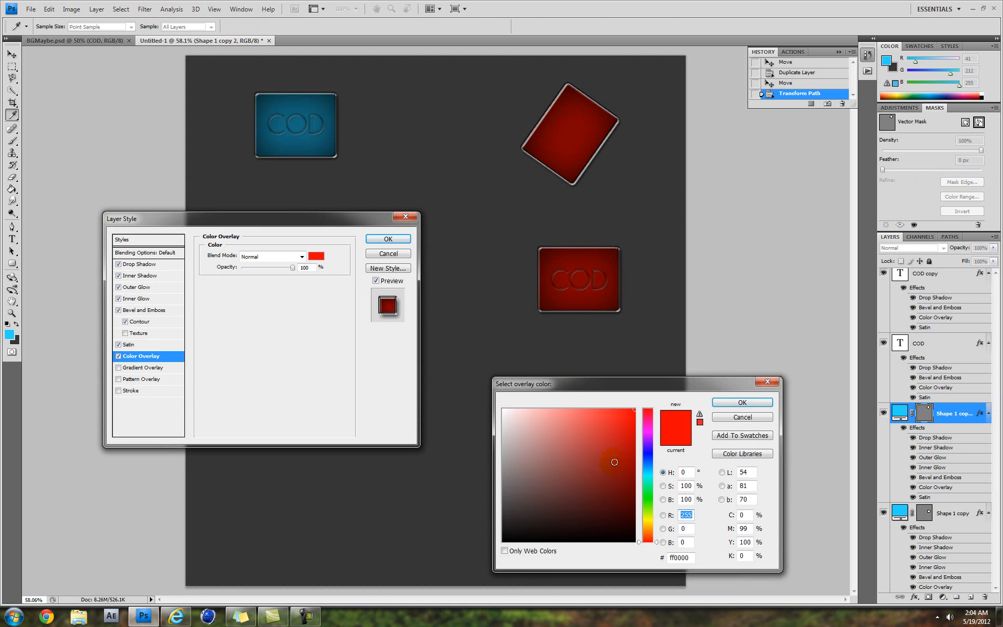
{"action": "left_click", "coordinate": [649, 425]}
{"action": "left_click_drag", "start_coordinate": [648, 429], "coordinate": [649, 432]}
{"action": "left_click_drag", "start_coordinate": [600, 418], "coordinate": [556, 362]}
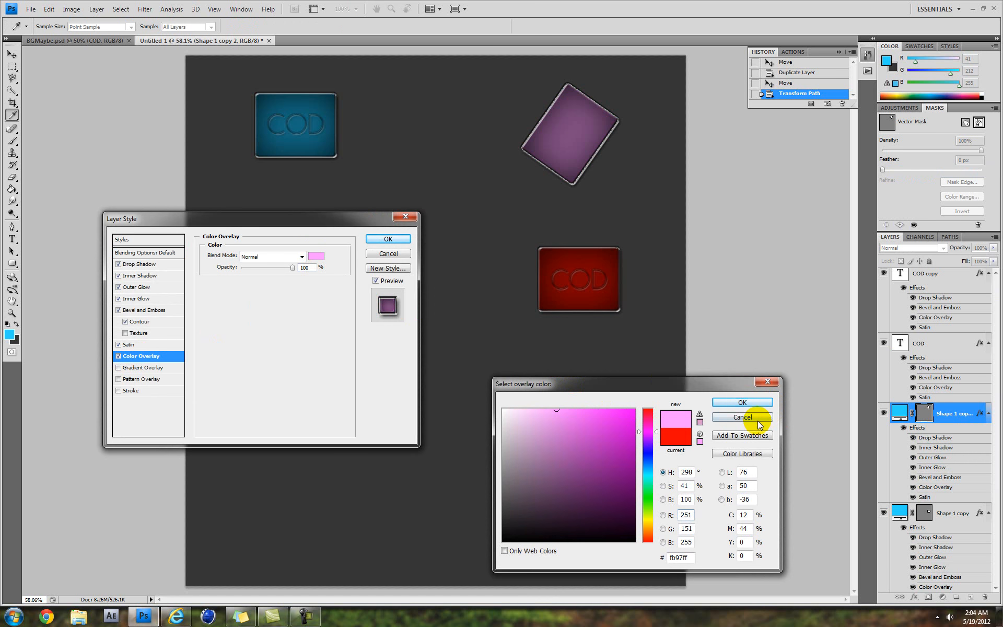
{"action": "left_click", "coordinate": [741, 403]}
{"action": "left_click", "coordinate": [388, 238]}
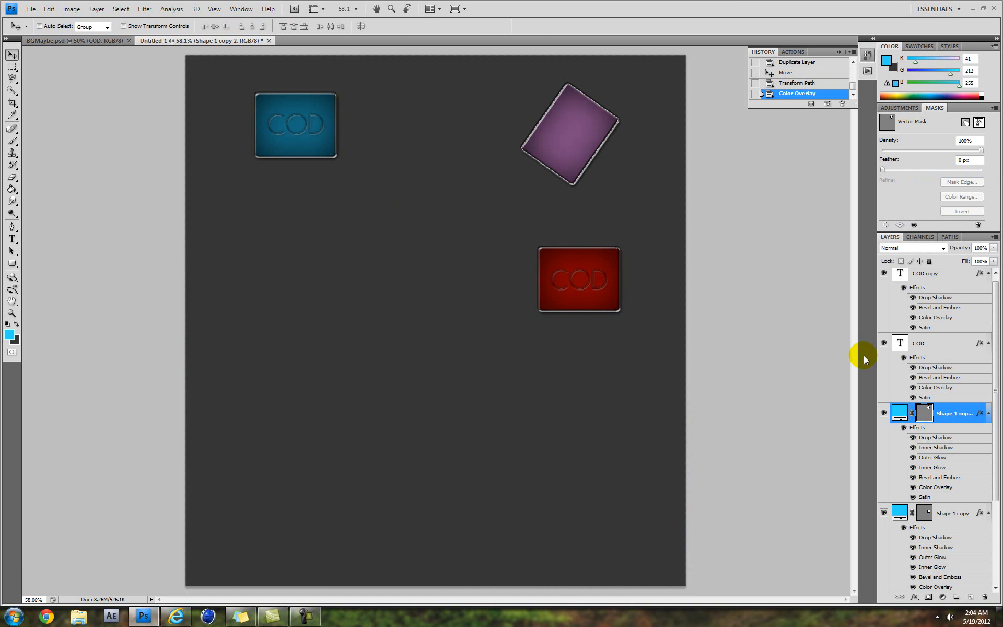
- Duplicate the purple rectangle, place the copy in the canvas's lower left area, and rotate it by about 97°
{"action": "left_click_drag", "start_coordinate": [946, 416], "coordinate": [970, 597]}
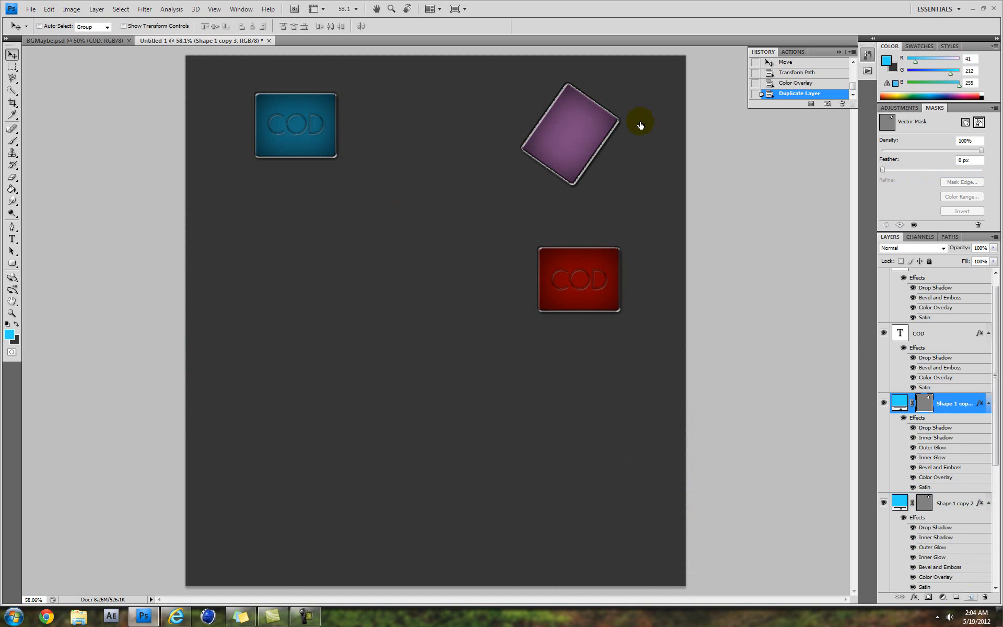
{"action": "left_click_drag", "start_coordinate": [573, 125], "coordinate": [299, 373]}
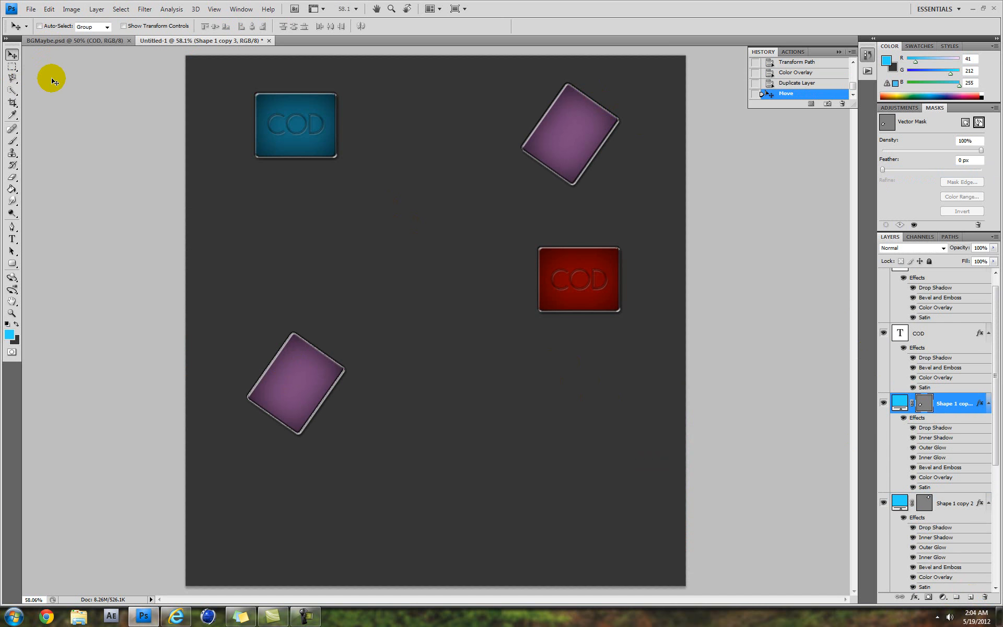
{"action": "key", "text": "ctrl+t"}
{"action": "left_click_drag", "start_coordinate": [353, 327], "coordinate": [358, 462]}
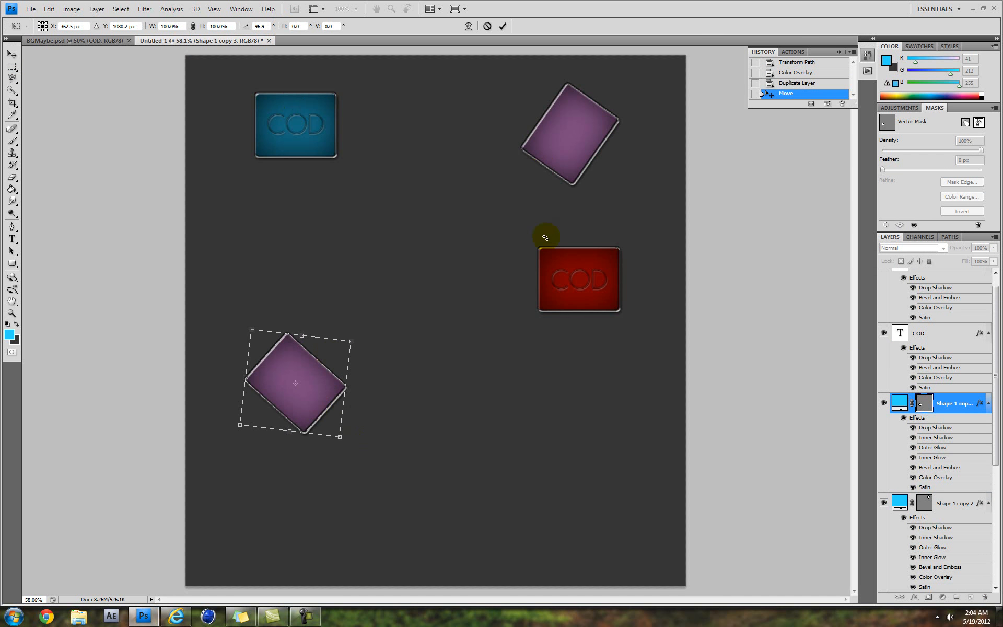
{"action": "left_click", "coordinate": [502, 26]}
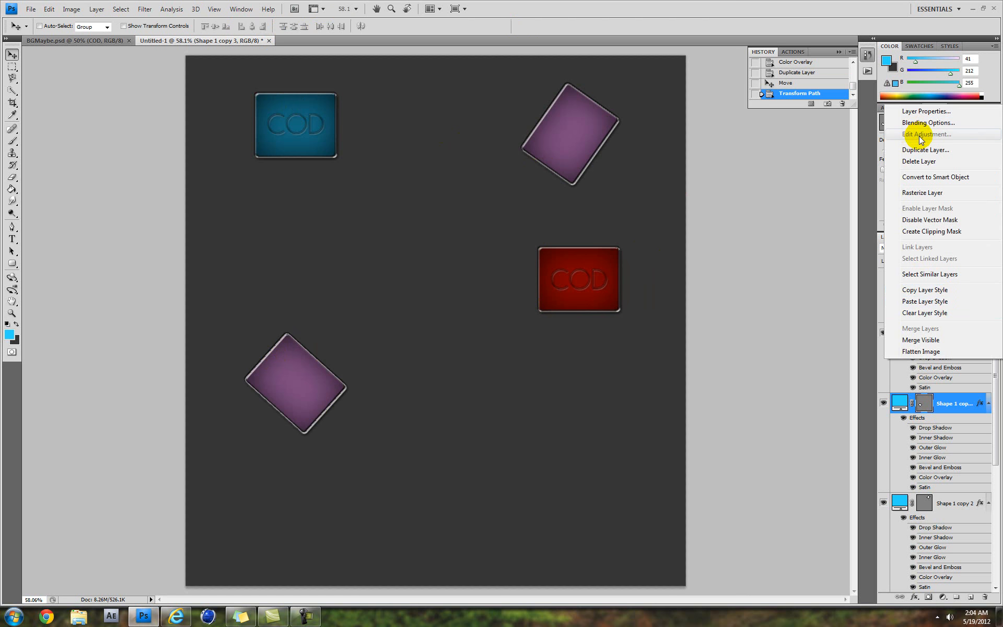
- Change the lower-left rectangle's Color Overlay to light green and nudge the rectangle slightly right
{"action": "left_click", "coordinate": [928, 122]}
{"action": "left_click", "coordinate": [160, 361]}
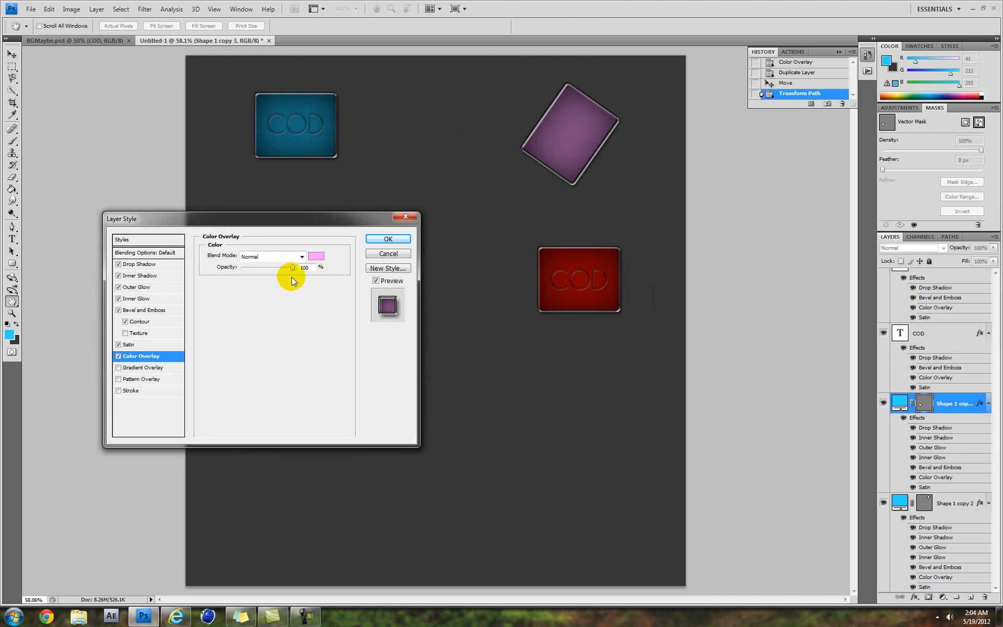
{"action": "left_click_drag", "start_coordinate": [315, 222], "coordinate": [562, 237]}
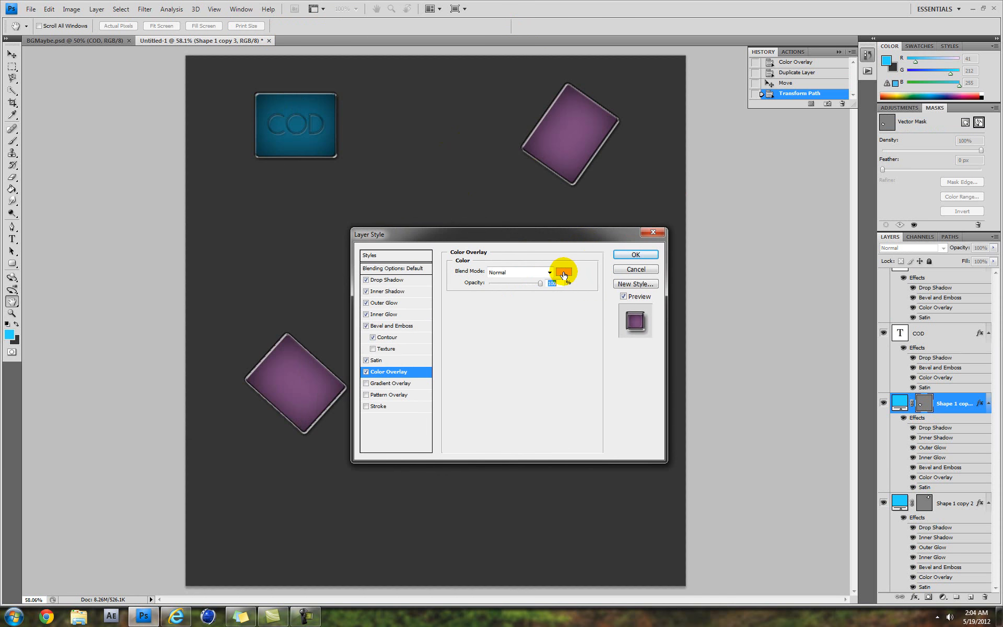
{"action": "left_click", "coordinate": [564, 271]}
{"action": "left_click", "coordinate": [503, 519]}
{"action": "left_click_drag", "start_coordinate": [548, 451], "coordinate": [501, 469]}
{"action": "mouse_move", "coordinate": [650, 492]}
{"action": "left_mouse_down"}
{"action": "mouse_move", "coordinate": [650, 479]}
{"action": "mouse_move", "coordinate": [650, 494]}
{"action": "left_mouse_up"}
{"action": "left_click", "coordinate": [578, 430]}
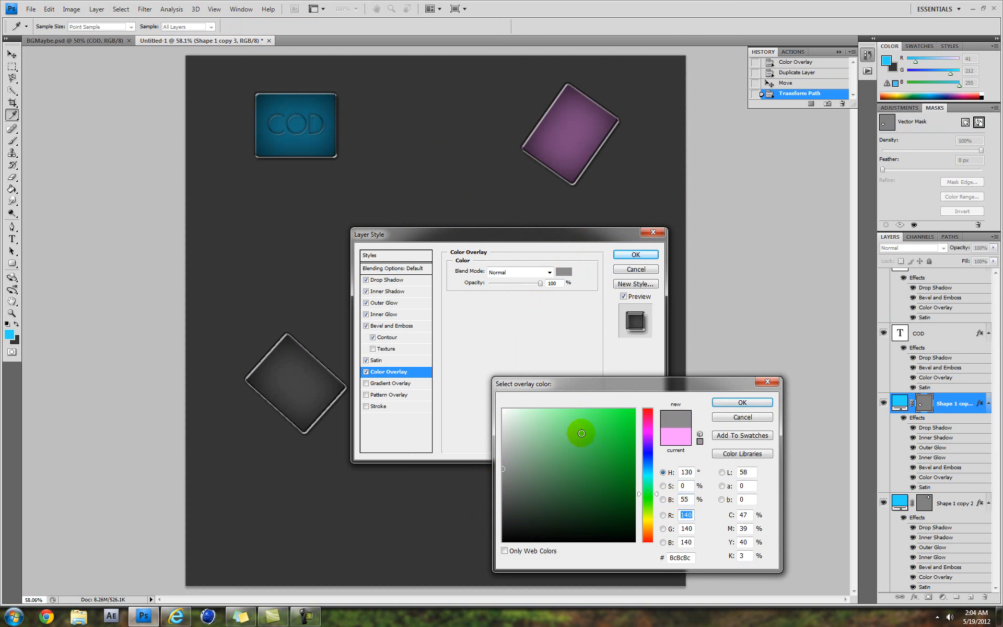
{"action": "left_click", "coordinate": [739, 403]}
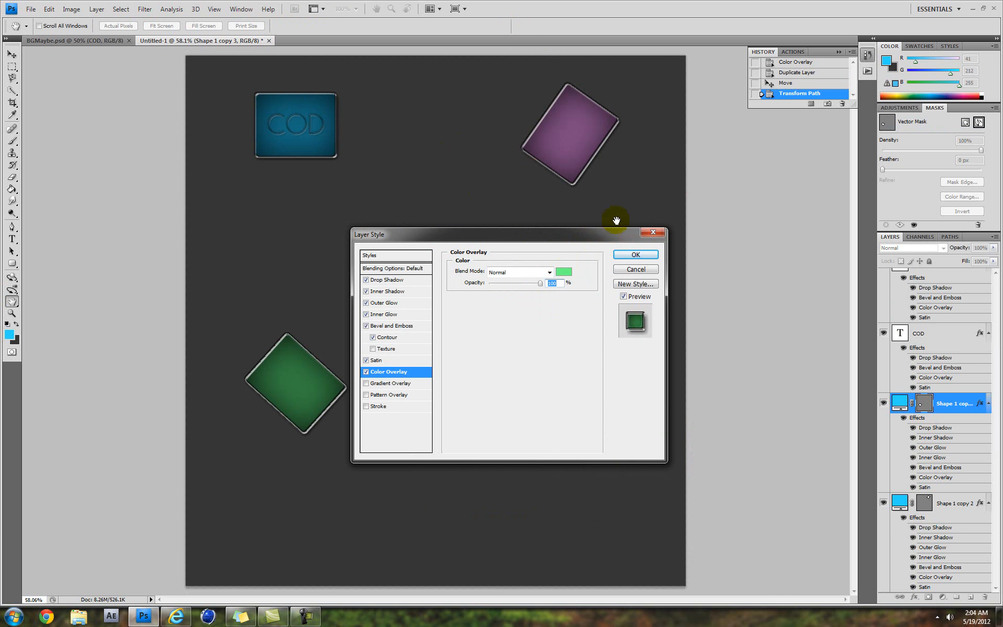
{"action": "left_click", "coordinate": [627, 260]}
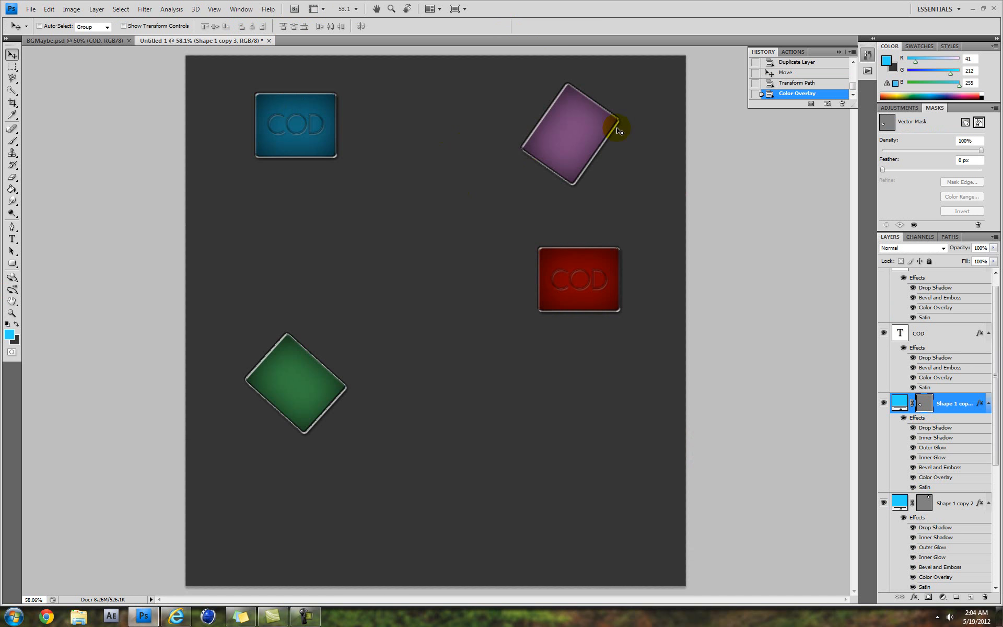
{"action": "left_click_drag", "start_coordinate": [291, 405], "coordinate": [300, 405]}
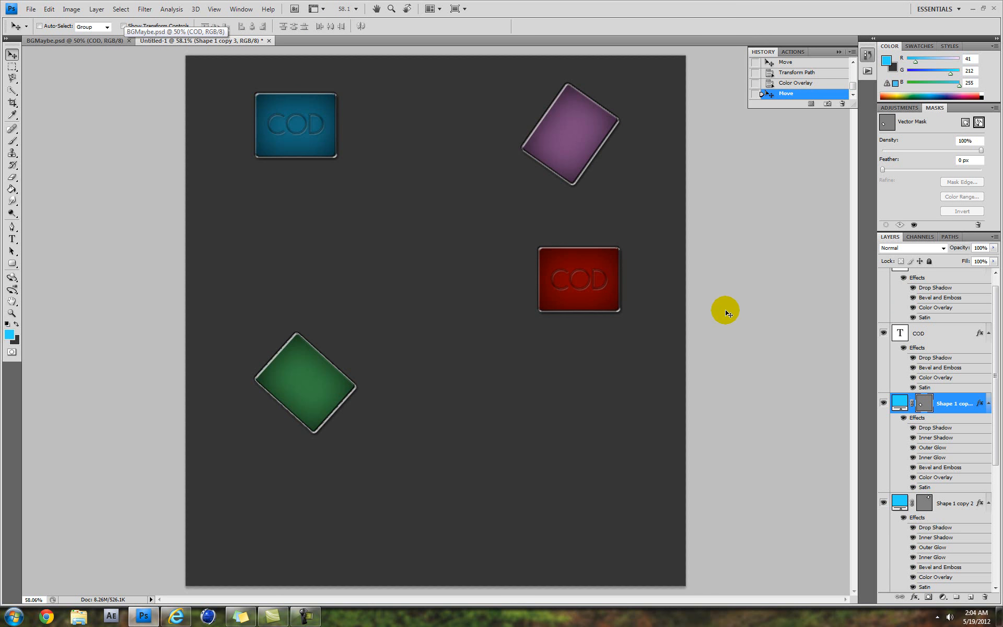
- Switch to the browser and compare the layout with the background on the YouTube channel page
{"action": "left_click", "coordinate": [176, 616]}
{"action": "scroll", "coordinate": [347, 268], "scroll_direction": "down", "scroll_amount": 3}
{"action": "scroll", "coordinate": [347, 269], "scroll_direction": "up", "scroll_amount": 3}
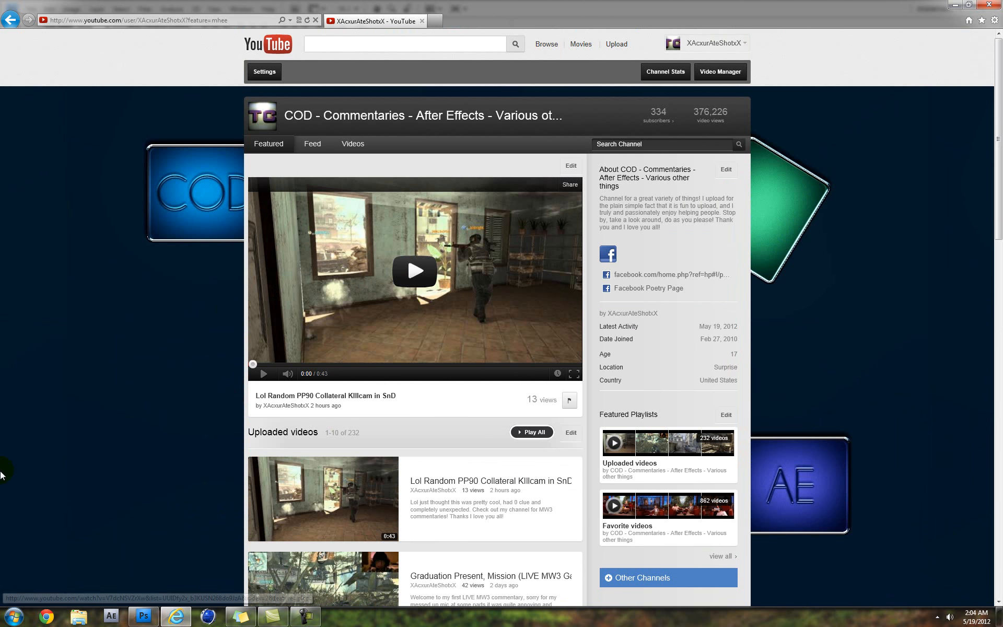
- Switch back to Photoshop and flatten all layers of the untitled background design into one
{"action": "left_click", "coordinate": [176, 616]}
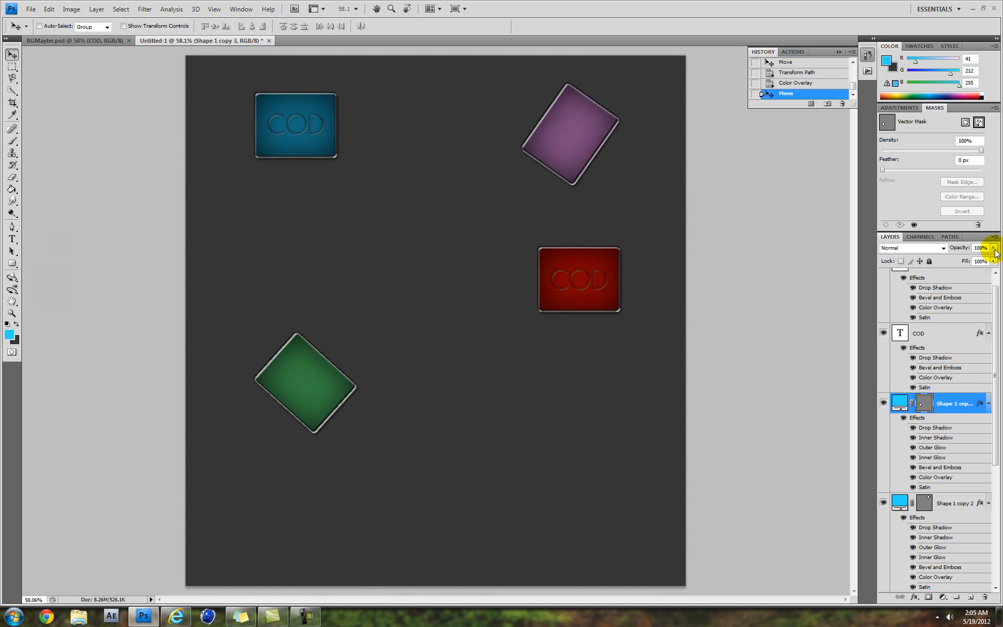
{"action": "scroll", "coordinate": [1000, 334], "scroll_direction": "up", "scroll_amount": 1}
{"action": "mouse_move", "coordinate": [997, 334]}
{"action": "left_mouse_down"}
{"action": "mouse_move", "coordinate": [997, 493]}
{"action": "mouse_move", "coordinate": [997, 319]}
{"action": "left_mouse_up"}
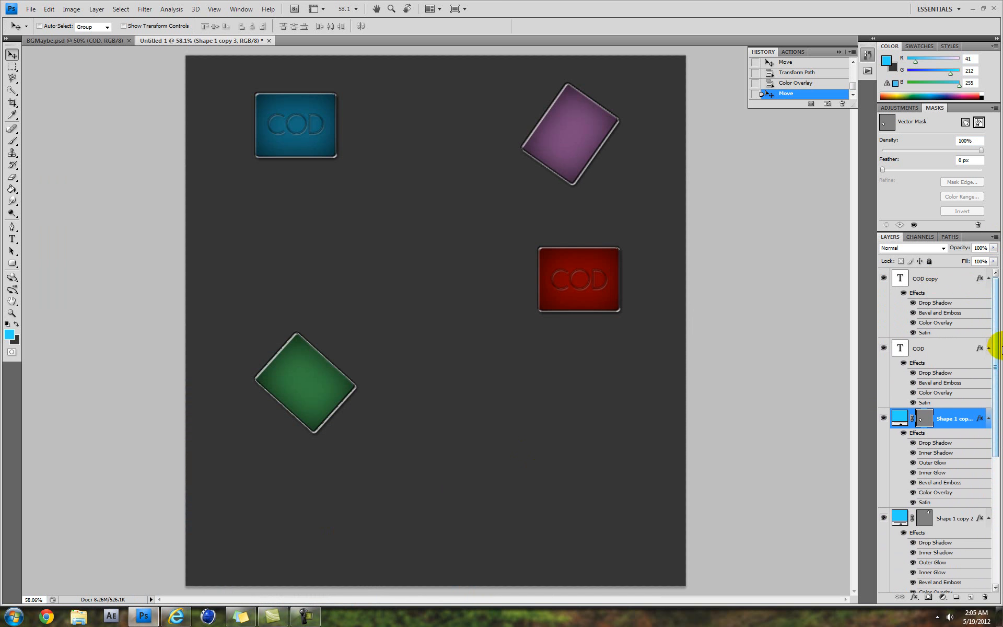
{"action": "left_click_drag", "start_coordinate": [998, 349], "coordinate": [694, 172]}
{"action": "left_click", "coordinate": [98, 7]}
{"action": "left_click", "coordinate": [128, 351]}
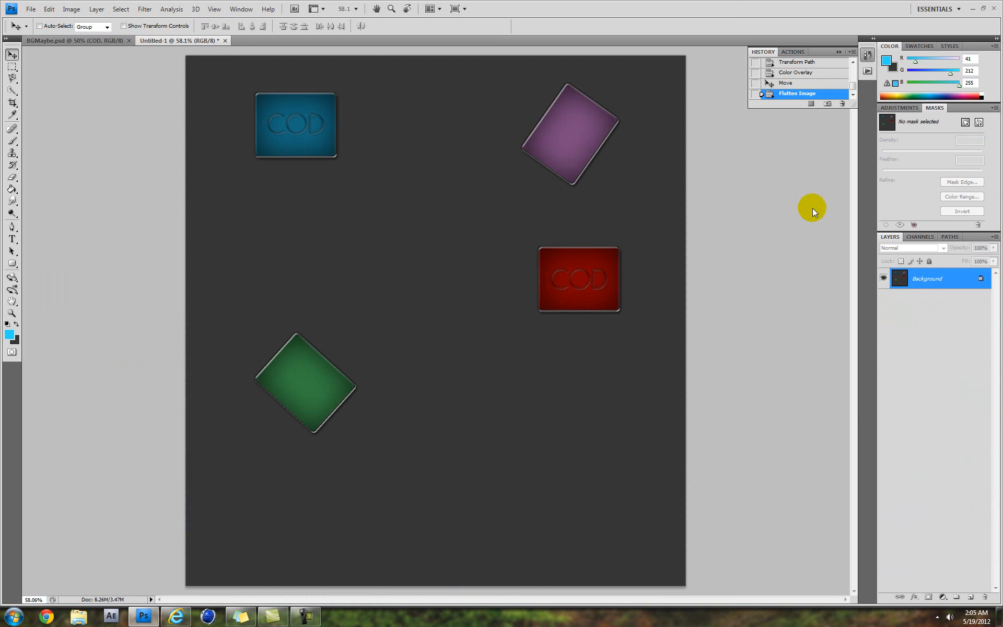
- Open the Magic Bullet filter's LooksBuilder for the flattened background image
{"action": "left_click", "coordinate": [145, 9]}
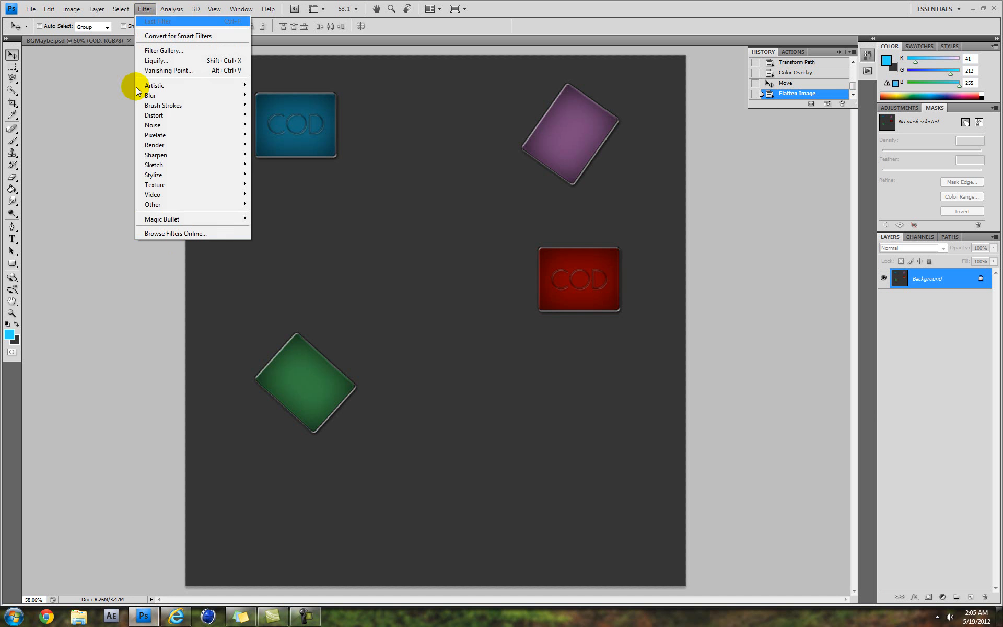
{"action": "mouse_move", "coordinate": [188, 225]}
{"action": "left_click", "coordinate": [268, 219]}
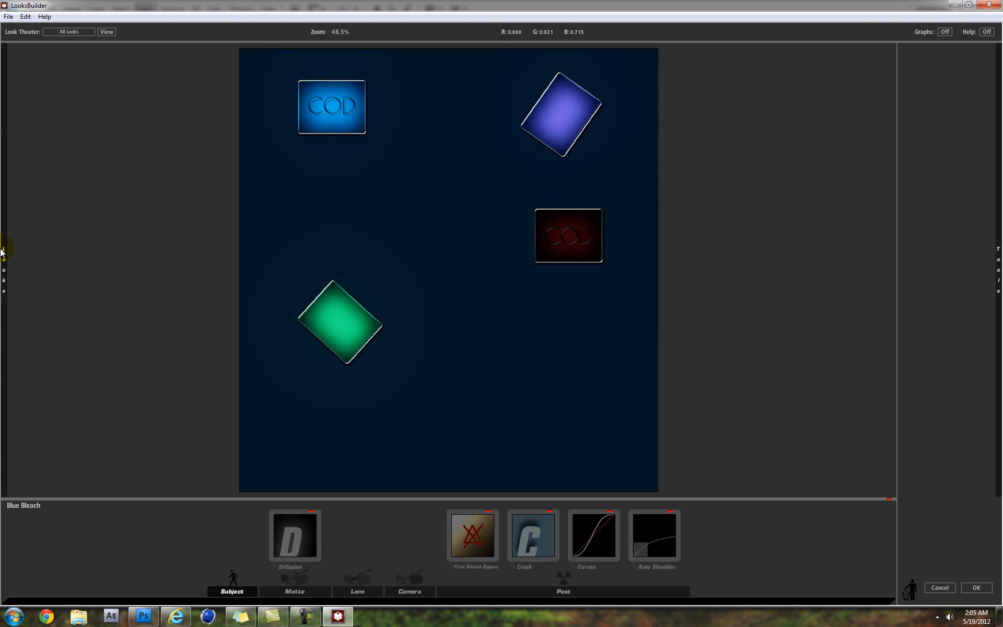
- Browse the available looks and try the Super Bloom look from the Diffusion group on the image
{"action": "mouse_move", "coordinate": [3, 261]}
{"action": "scroll", "coordinate": [580, 241], "scroll_direction": "up", "scroll_amount": 1}
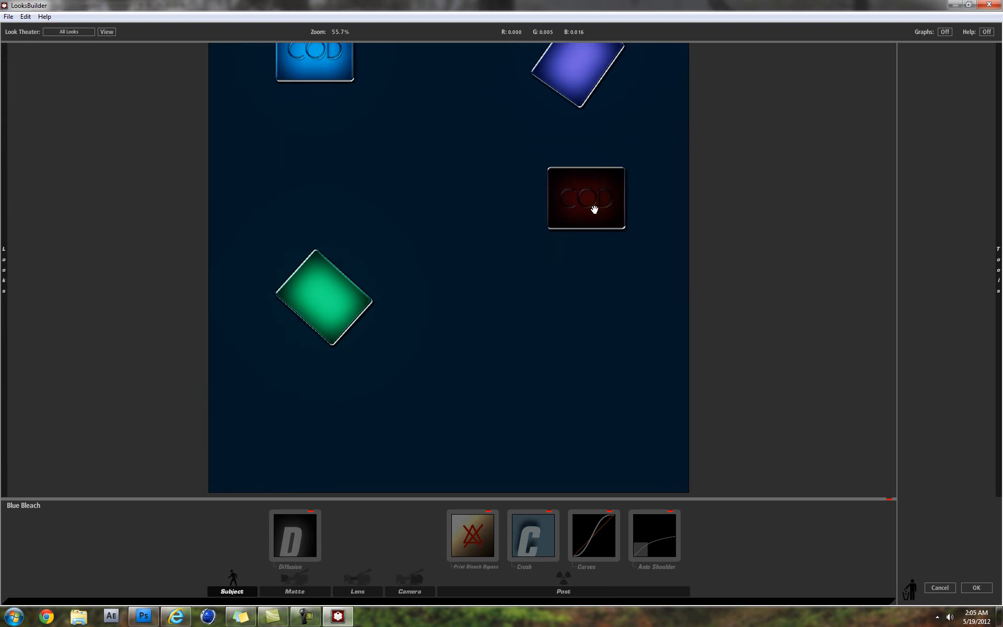
{"action": "scroll", "coordinate": [596, 204], "scroll_direction": "down", "scroll_amount": 1}
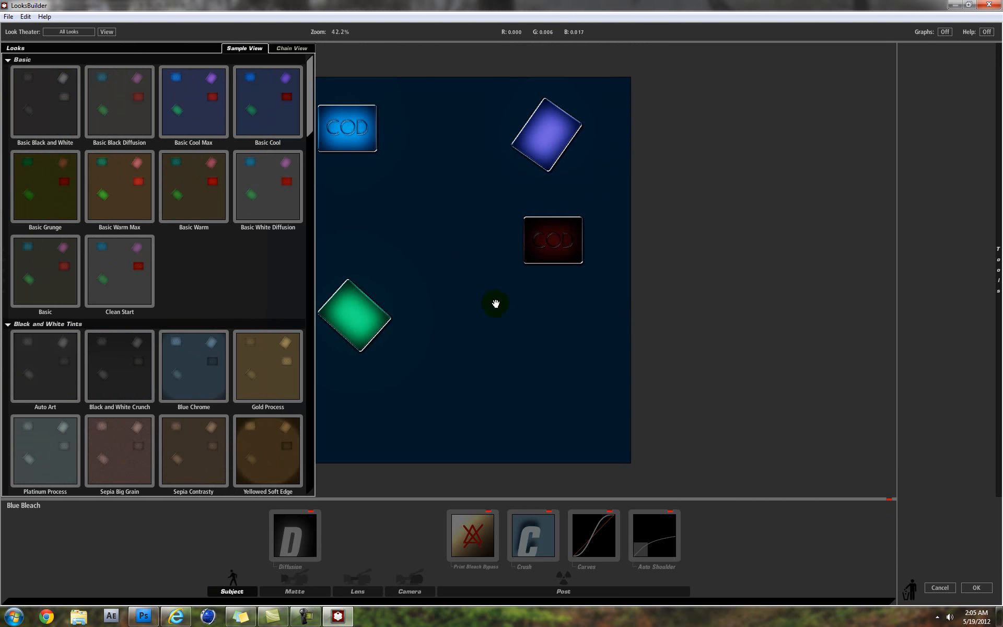
{"action": "scroll", "coordinate": [159, 279], "scroll_direction": "down", "scroll_amount": 1}
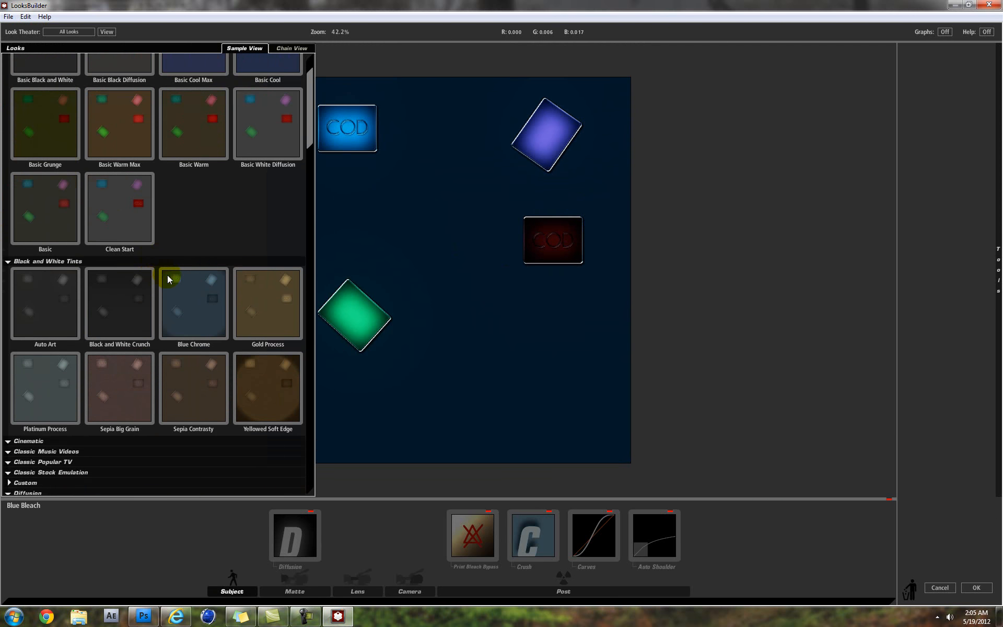
{"action": "mouse_move", "coordinate": [1, 177]}
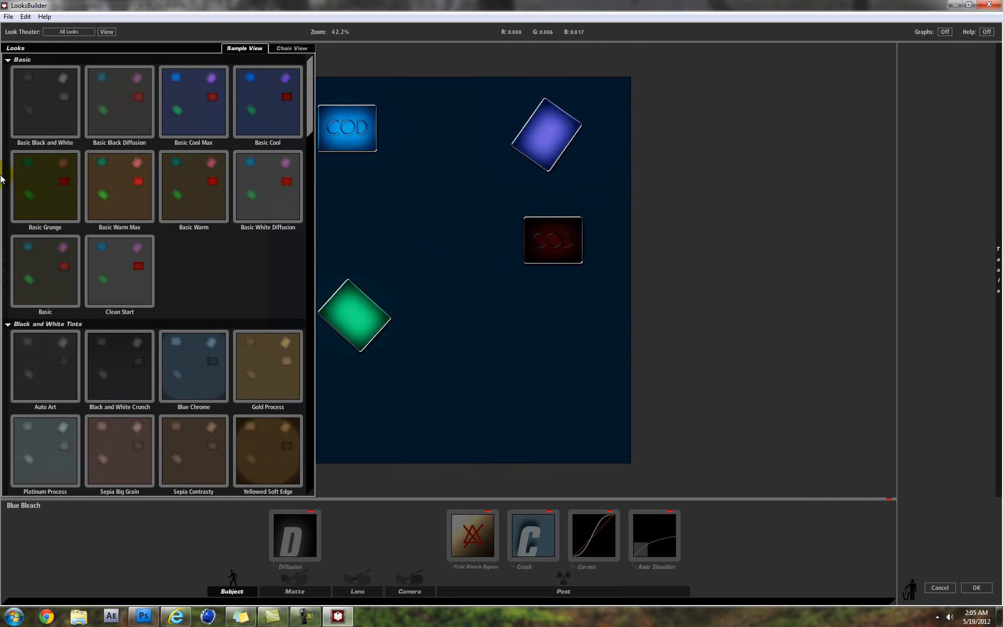
{"action": "scroll", "coordinate": [202, 203], "scroll_direction": "down", "scroll_amount": 8}
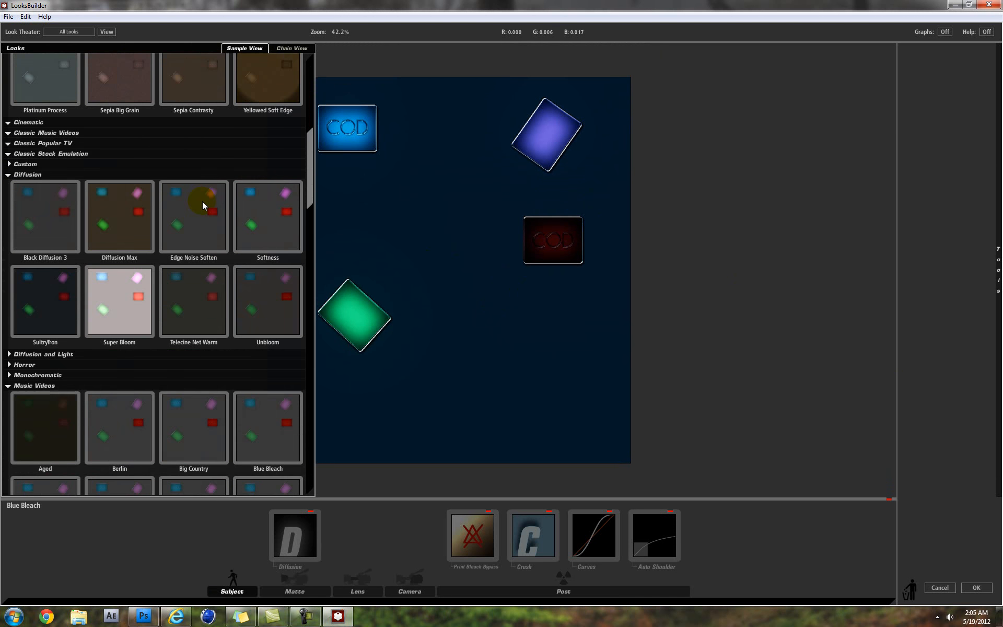
{"action": "left_click", "coordinate": [126, 166]}
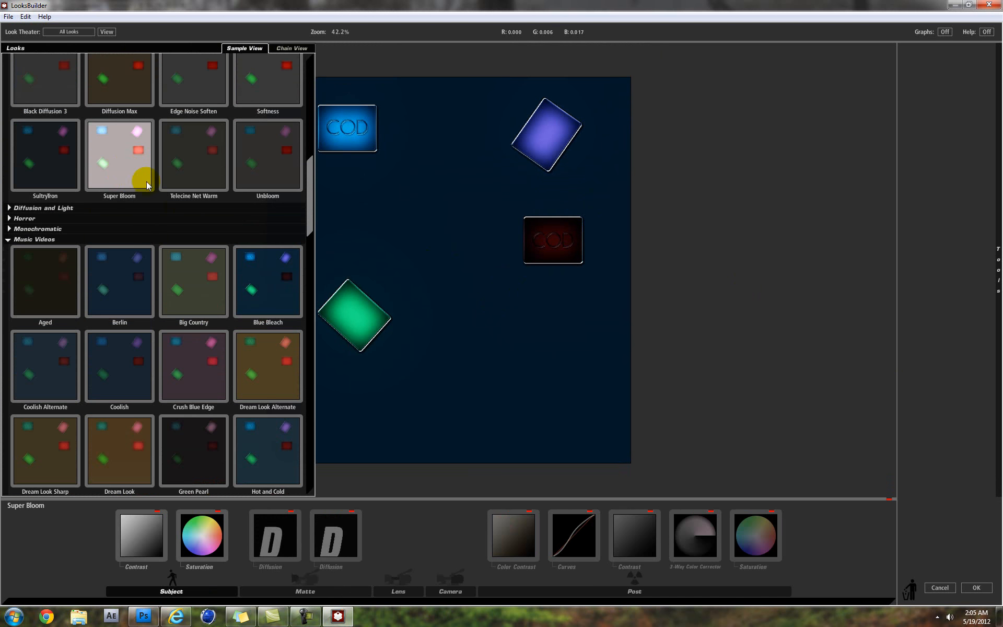
- Try the Look09-BlueVignette look from the Special Effects group on the image
{"action": "mouse_move", "coordinate": [2, 212]}
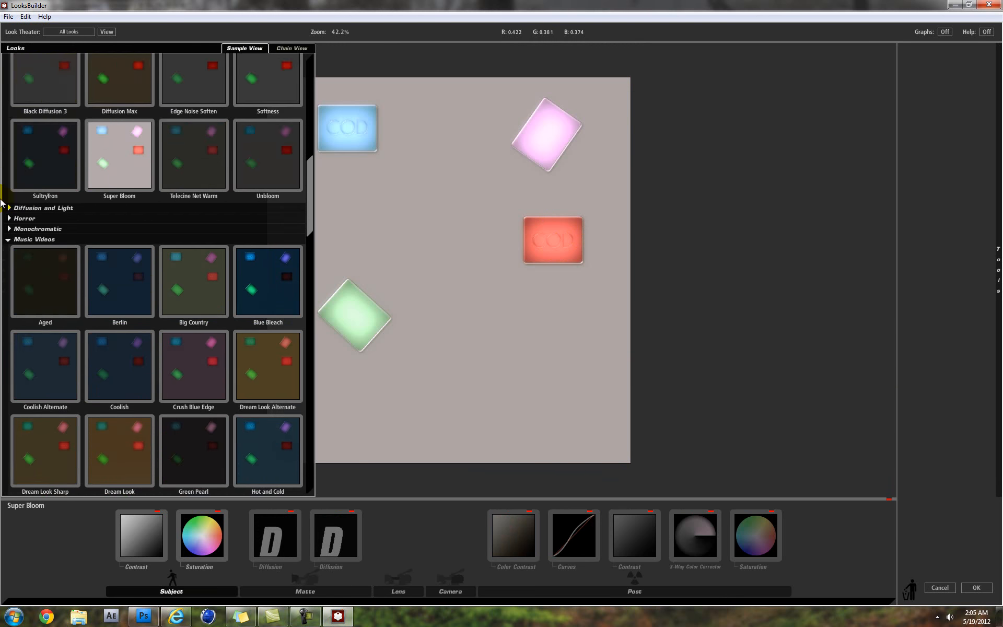
{"action": "scroll", "coordinate": [140, 287], "scroll_direction": "down", "scroll_amount": 4}
{"action": "scroll", "coordinate": [140, 283], "scroll_direction": "down", "scroll_amount": 10}
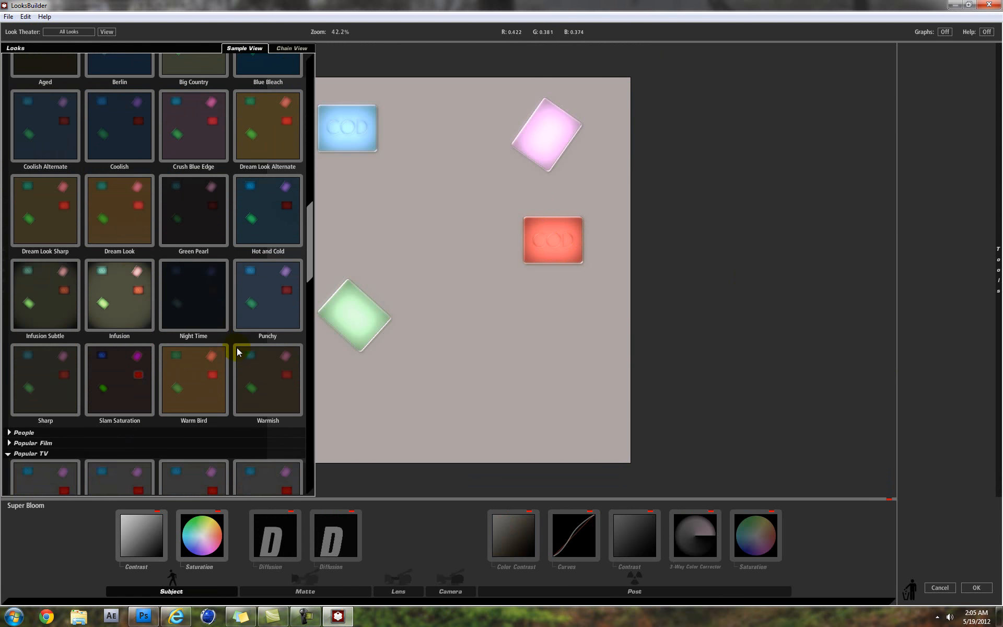
{"action": "scroll", "coordinate": [228, 370], "scroll_direction": "down", "scroll_amount": 15}
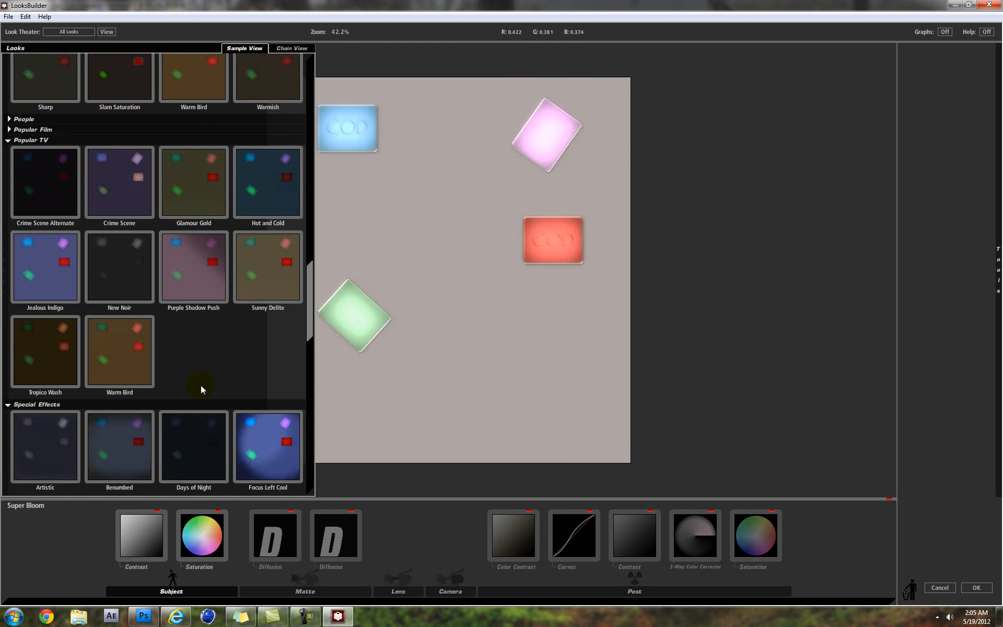
{"action": "scroll", "coordinate": [203, 385], "scroll_direction": "down", "scroll_amount": 9}
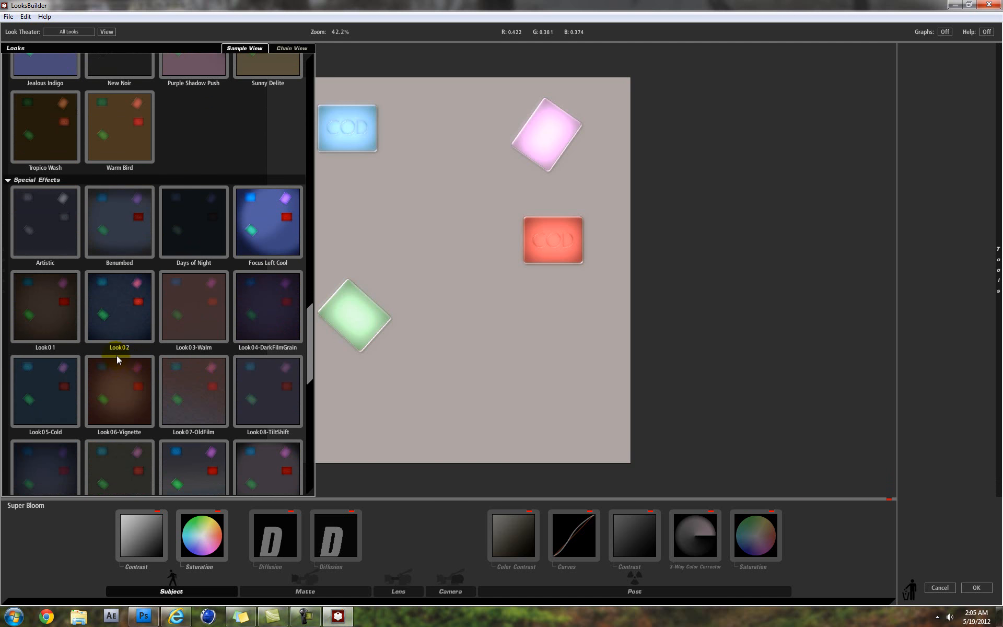
{"action": "scroll", "coordinate": [115, 359], "scroll_direction": "down", "scroll_amount": 6}
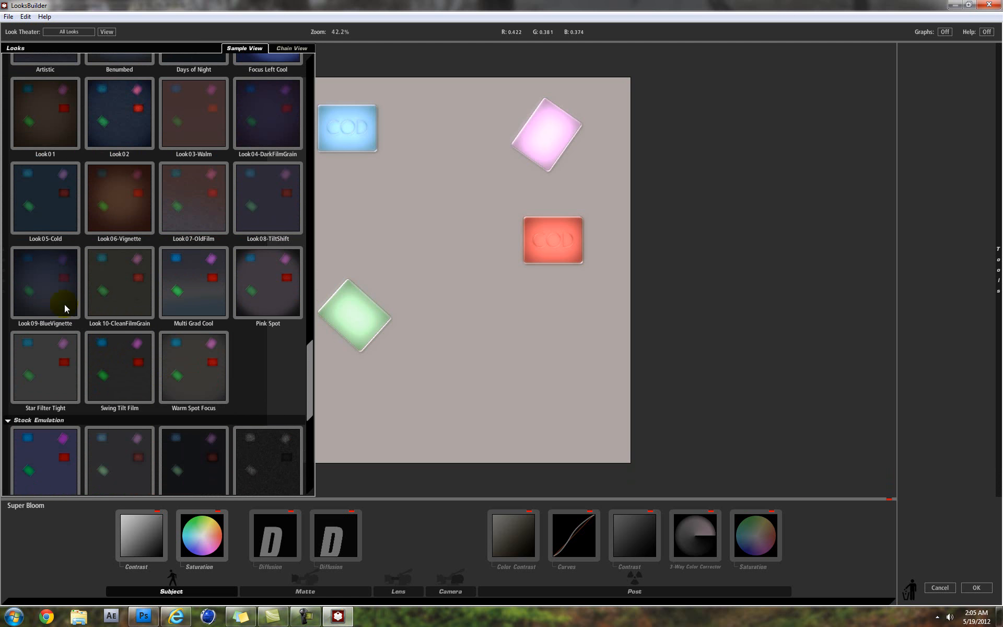
{"action": "left_click", "coordinate": [39, 280]}
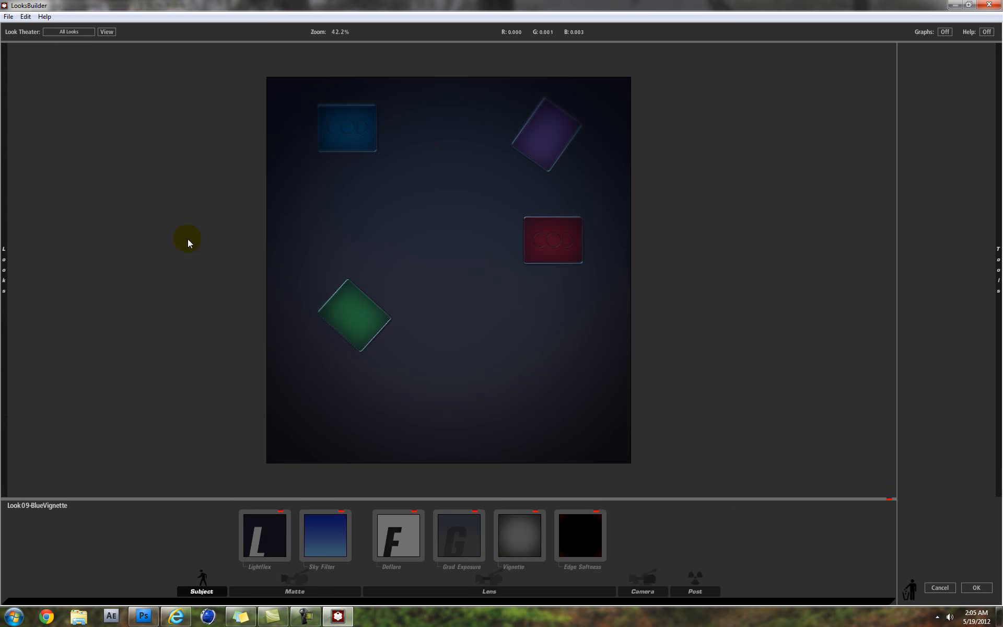
- Look through the Stock Emulation and Tints presets, and try the Look06-Vignette look from Special Effects
{"action": "scroll", "coordinate": [186, 382], "scroll_direction": "down", "scroll_amount": 3}
{"action": "scroll", "coordinate": [186, 382], "scroll_direction": "down", "scroll_amount": 4}
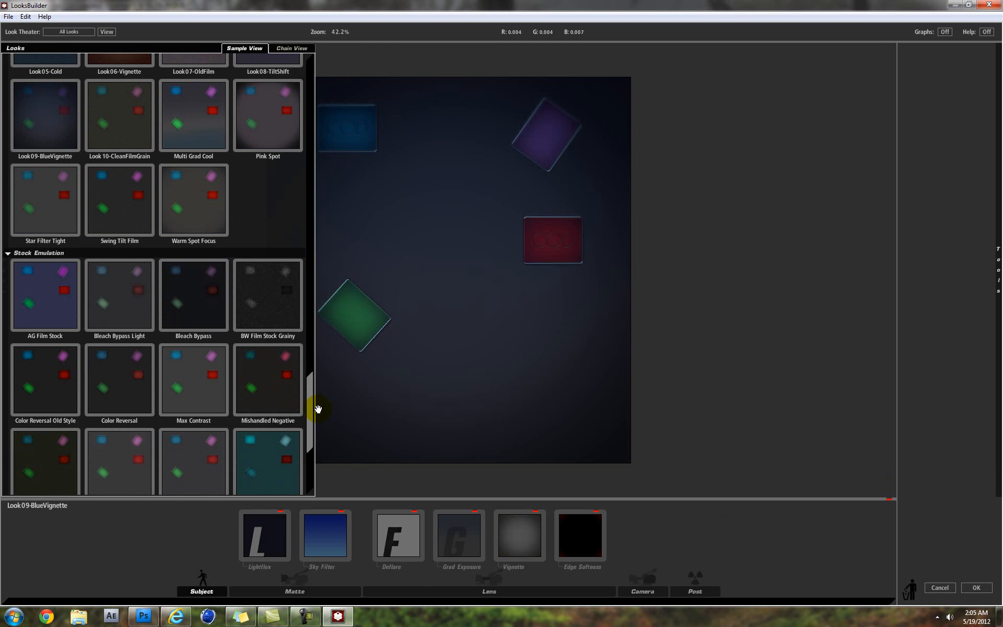
{"action": "left_click_drag", "start_coordinate": [311, 418], "coordinate": [308, 464]}
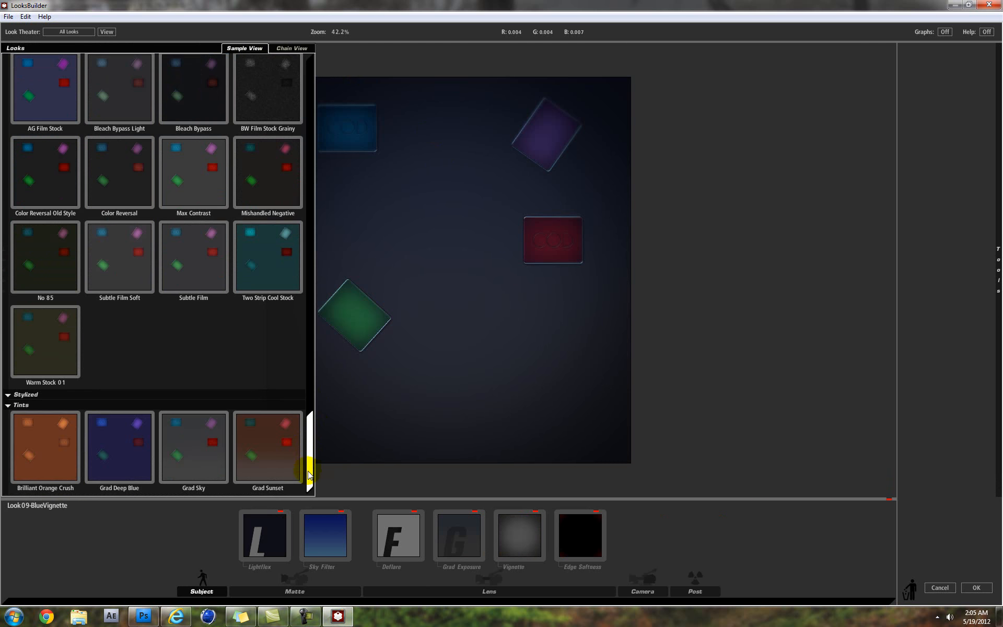
{"action": "scroll", "coordinate": [171, 405], "scroll_direction": "up", "scroll_amount": 5}
{"action": "scroll", "coordinate": [140, 294], "scroll_direction": "up", "scroll_amount": 10}
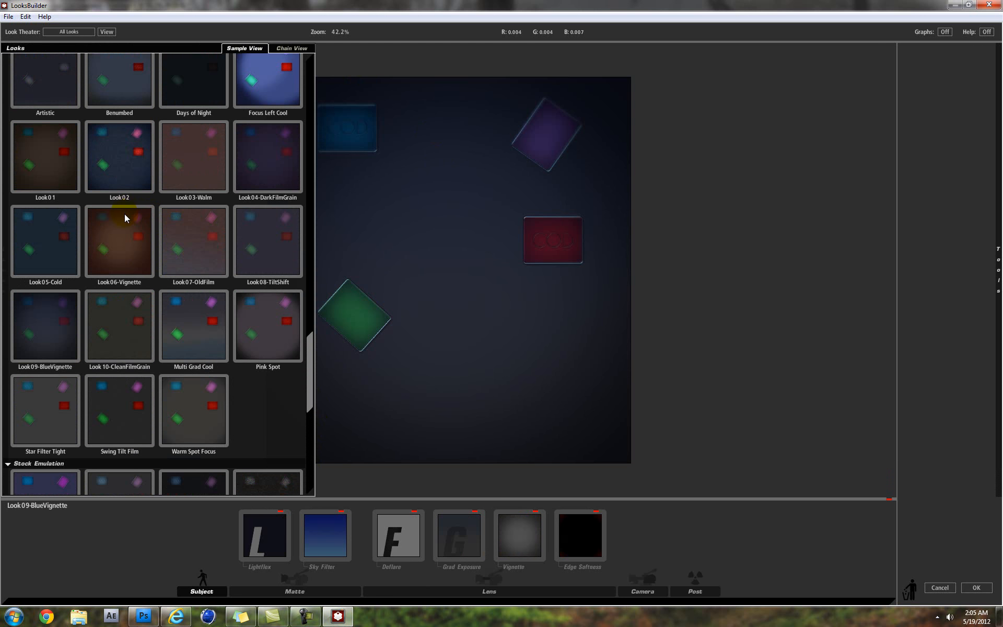
{"action": "left_click", "coordinate": [124, 210]}
- Choose the Look02 preset from the Special Effects group and apply it to the Photoshop image
{"action": "scroll", "coordinate": [211, 244], "scroll_direction": "up", "scroll_amount": 4}
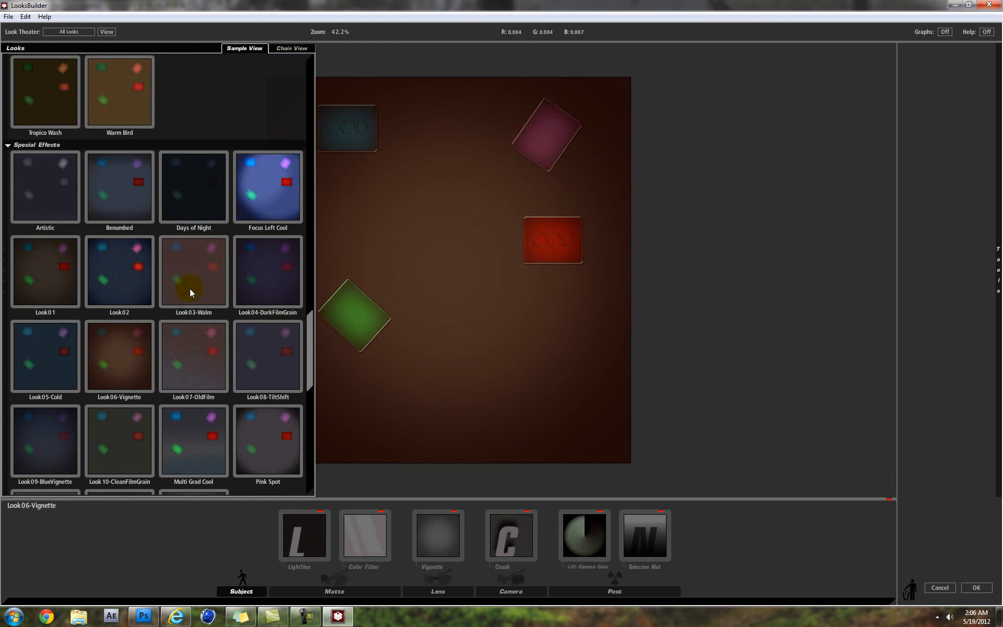
{"action": "left_click", "coordinate": [87, 291]}
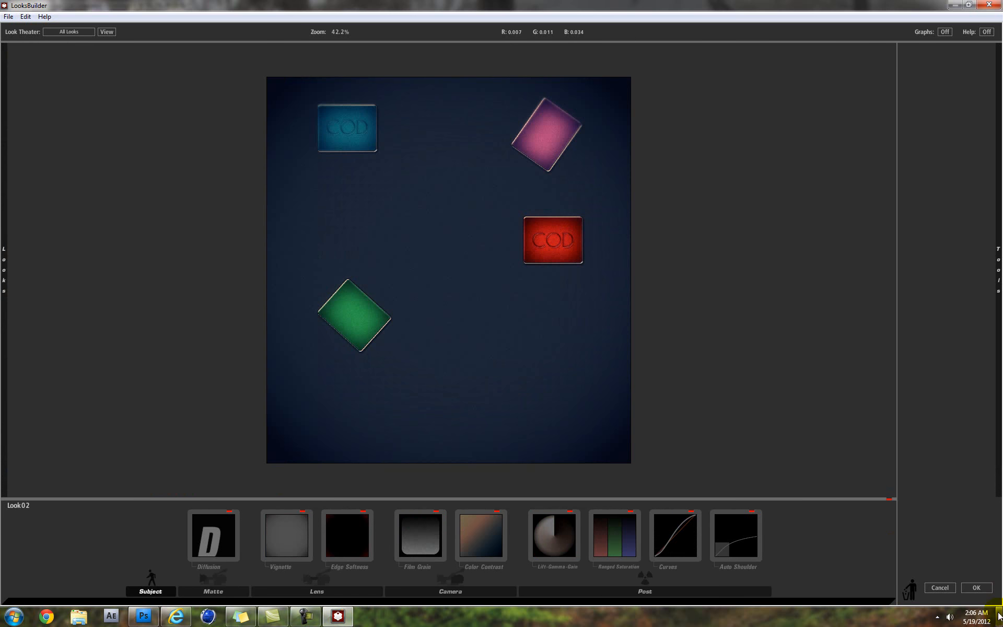
{"action": "left_click", "coordinate": [978, 589]}
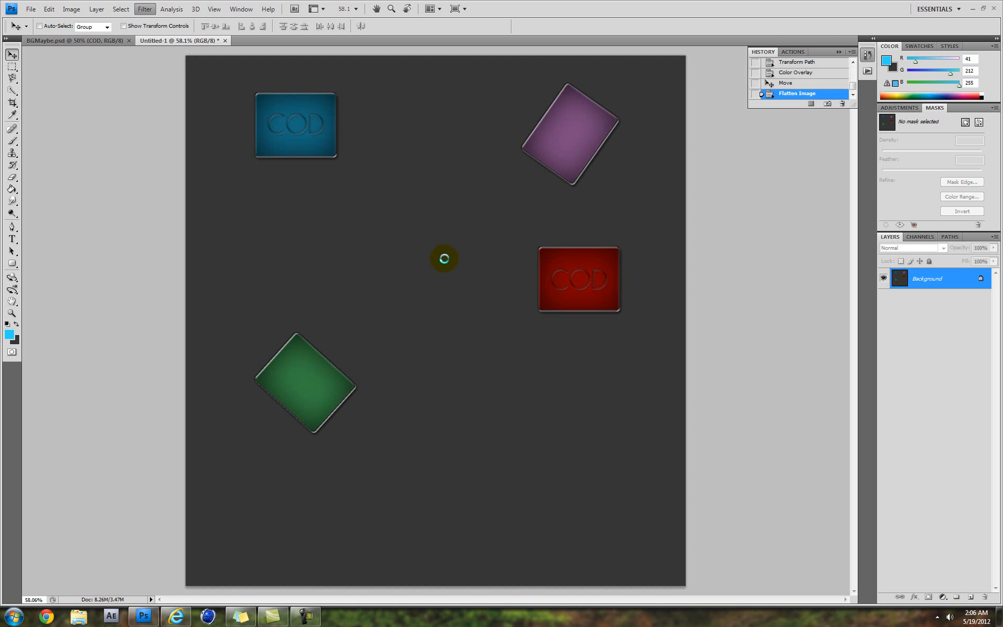